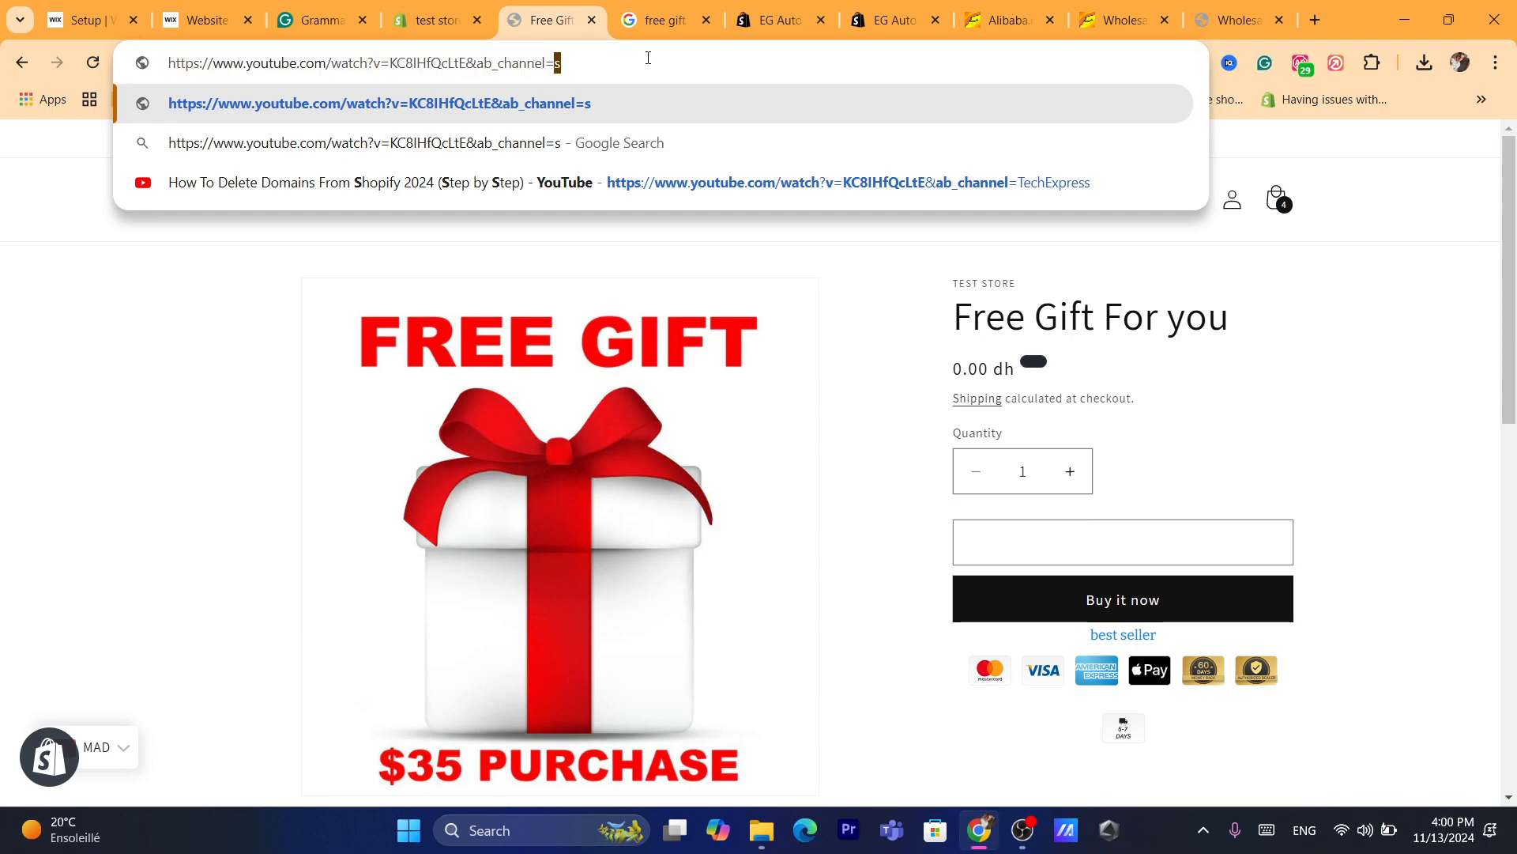
Step: Open shopify.com and log in to the test store's admin
key("ctrl+a")
type("s")
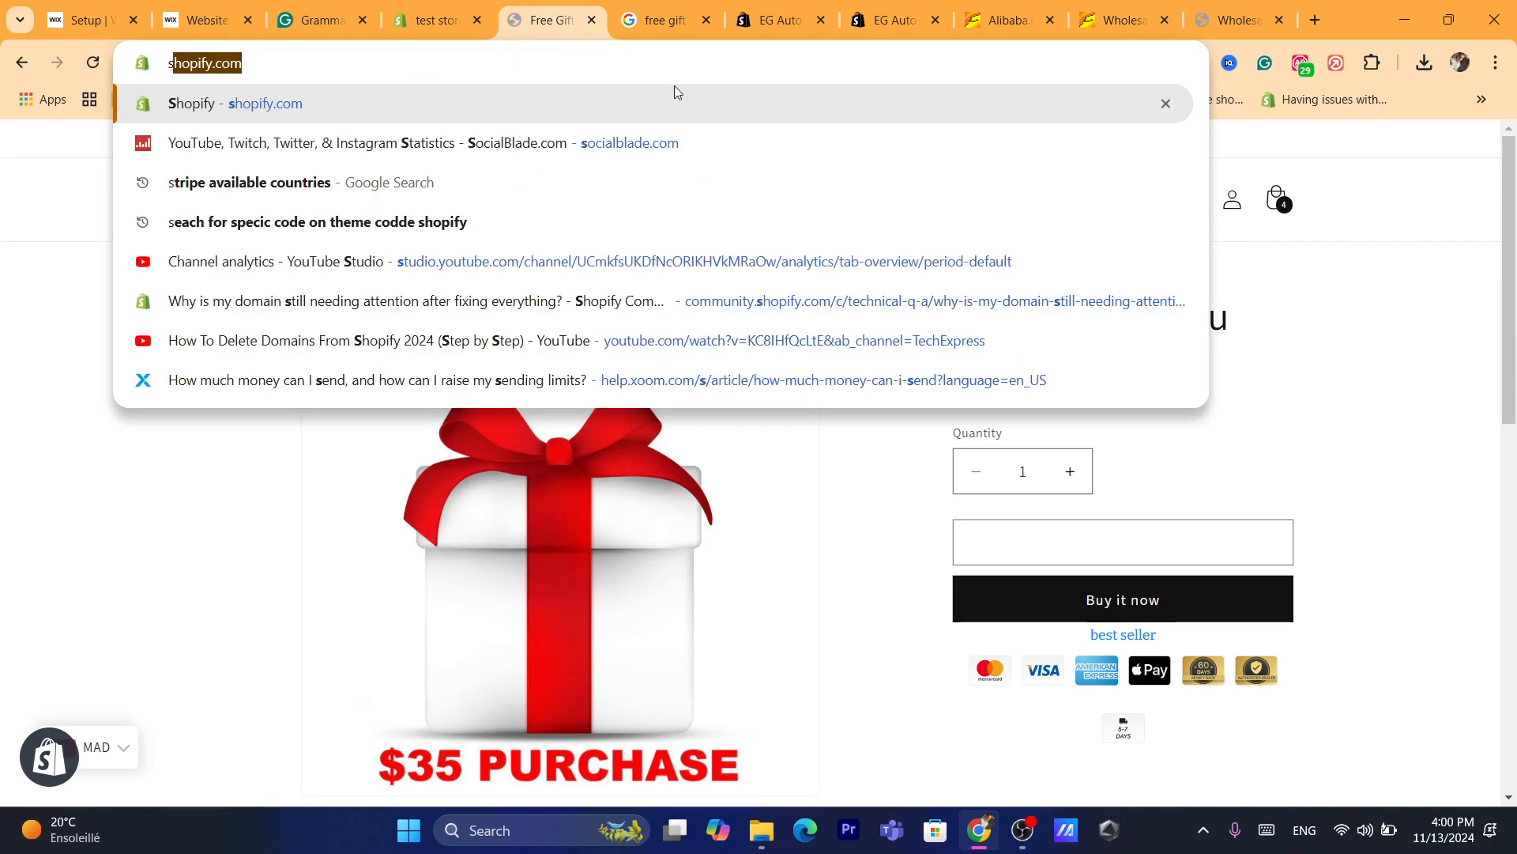
left_click(654, 106)
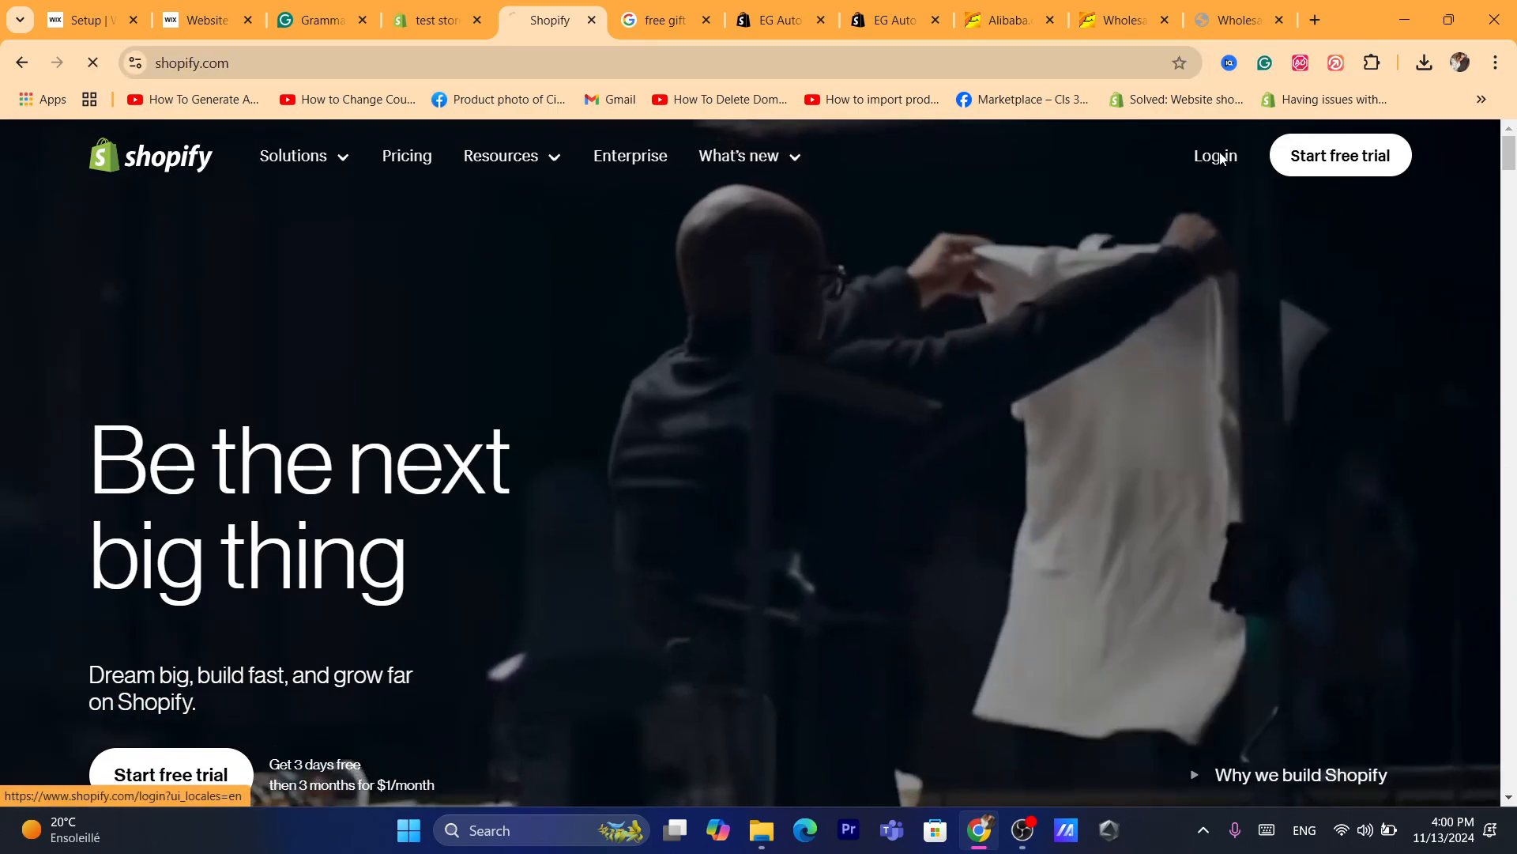
left_click(1215, 155)
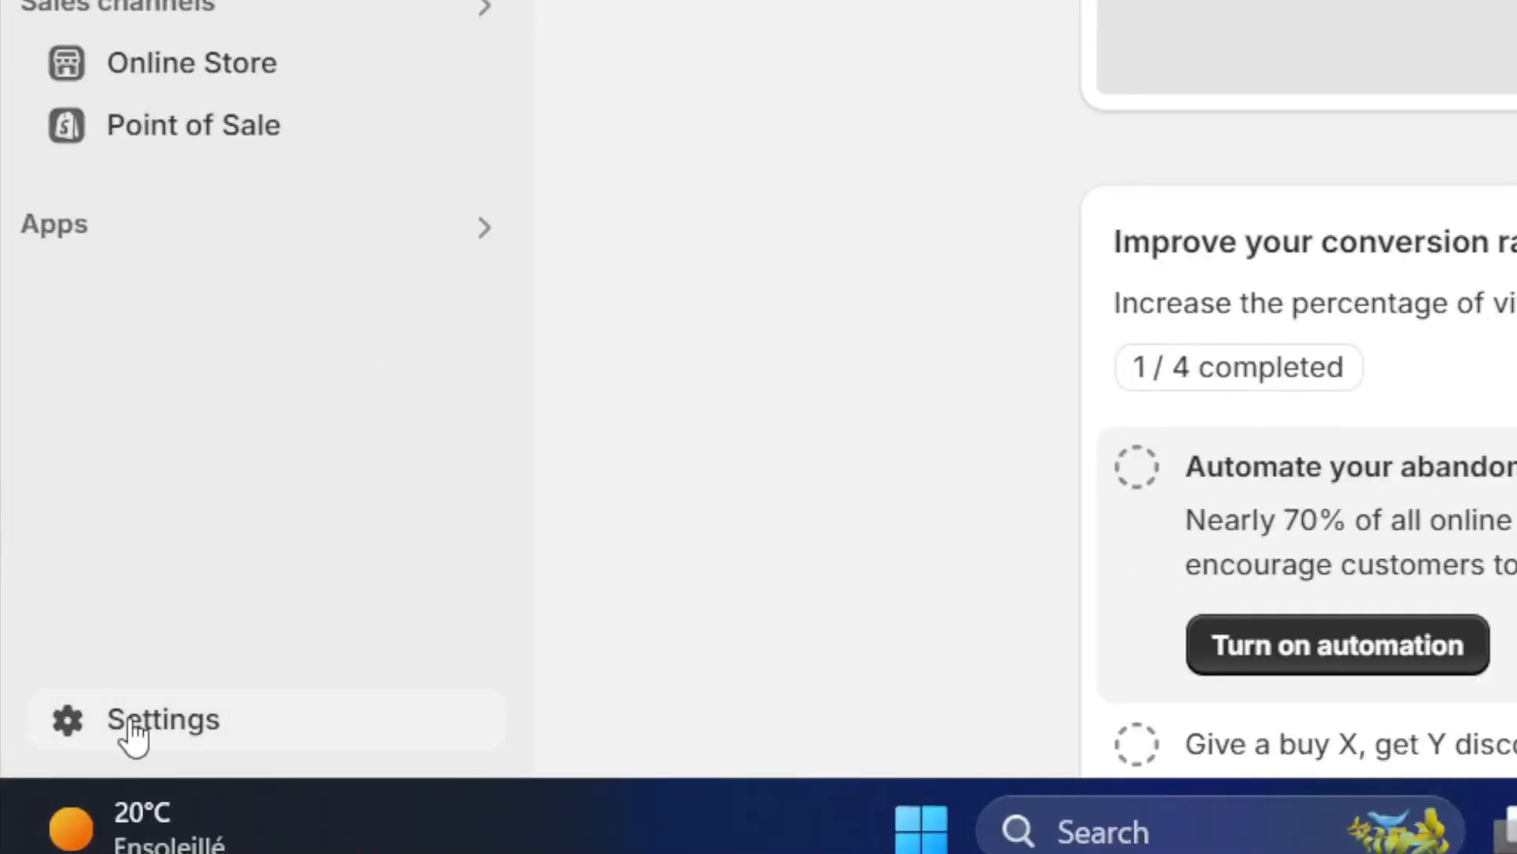
Step: Open the Shopify App Store from the store's apps and sales channels settings
left_click(132, 731)
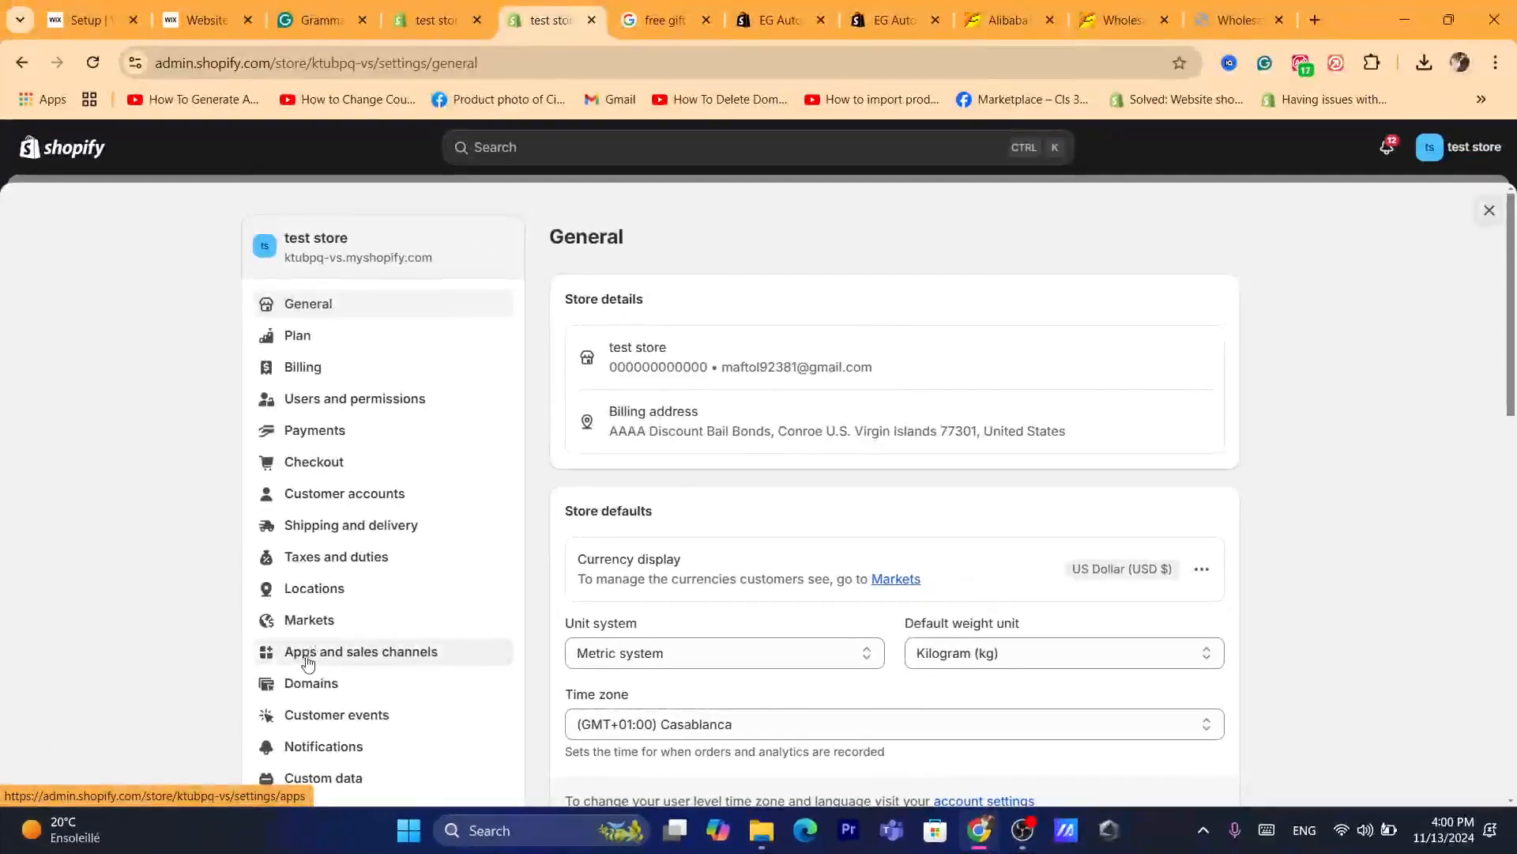
left_click(291, 653)
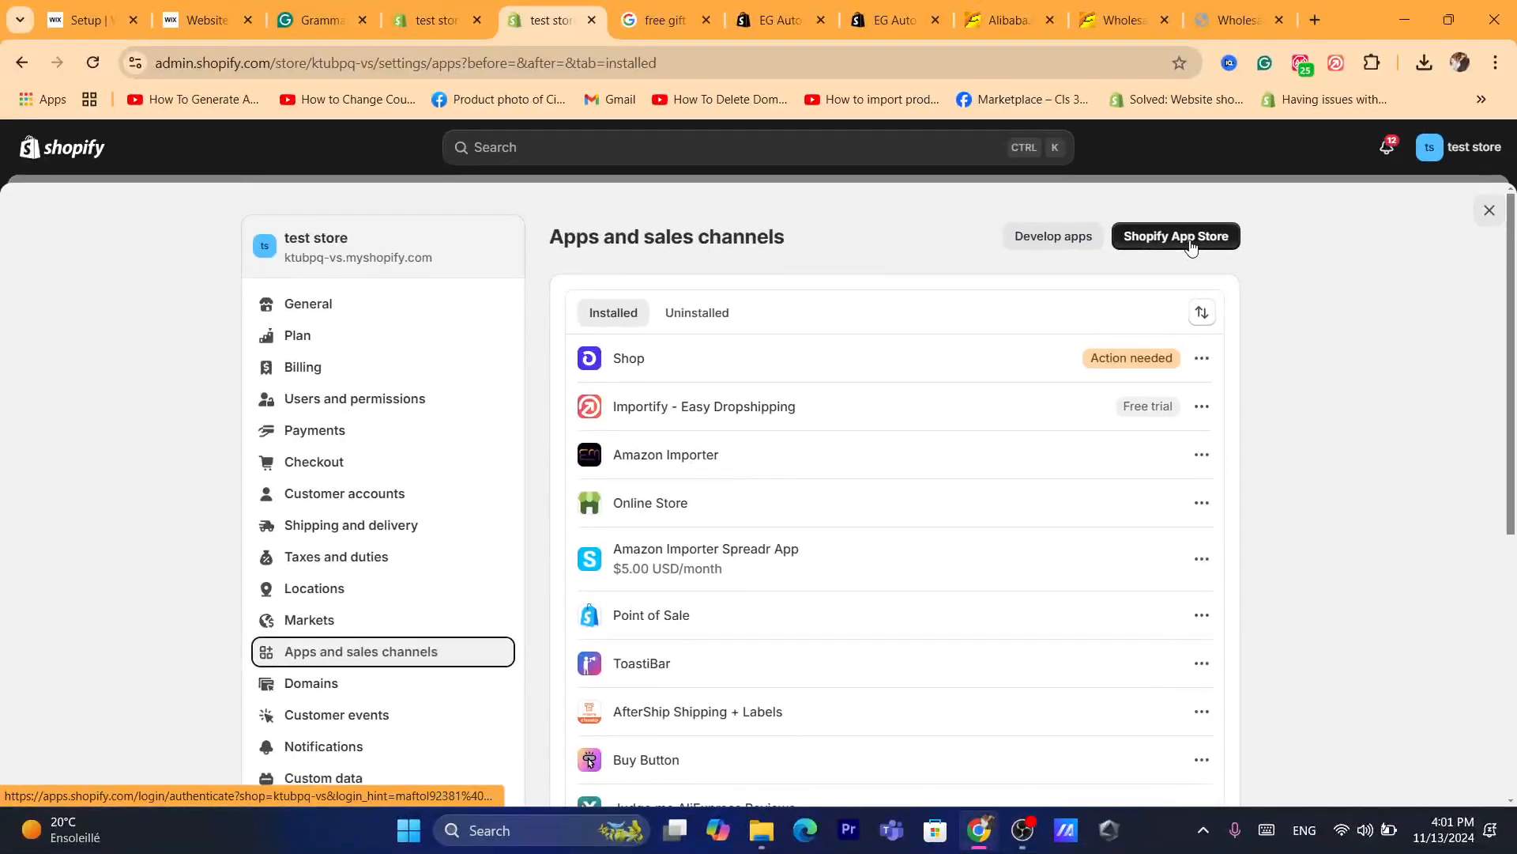
left_click(1192, 240)
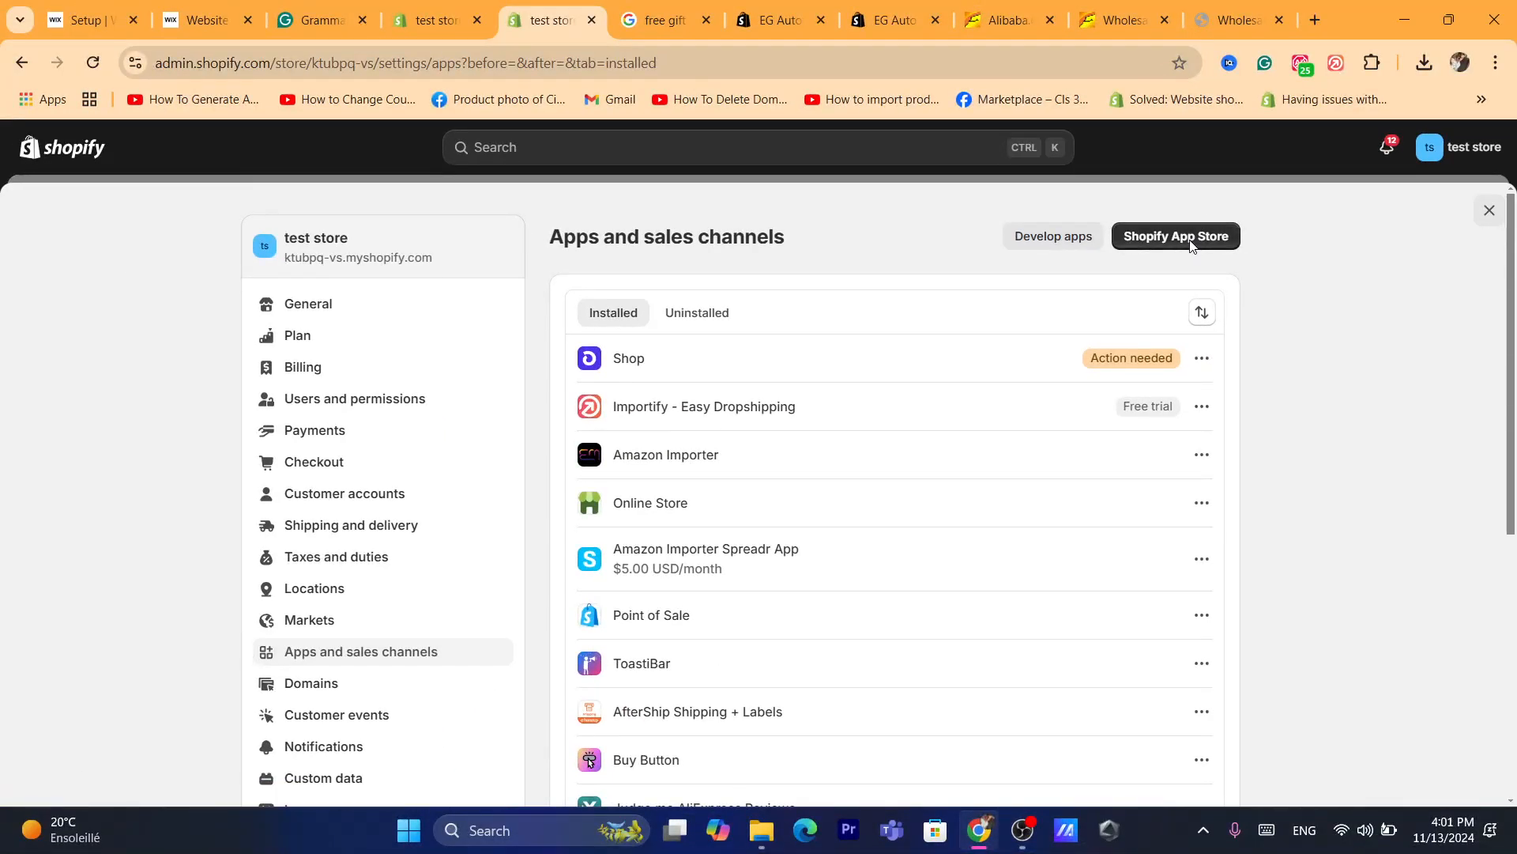
Step: Search the Shopify App Store for "gift with purchase"
left_click(811, 67)
type("s")
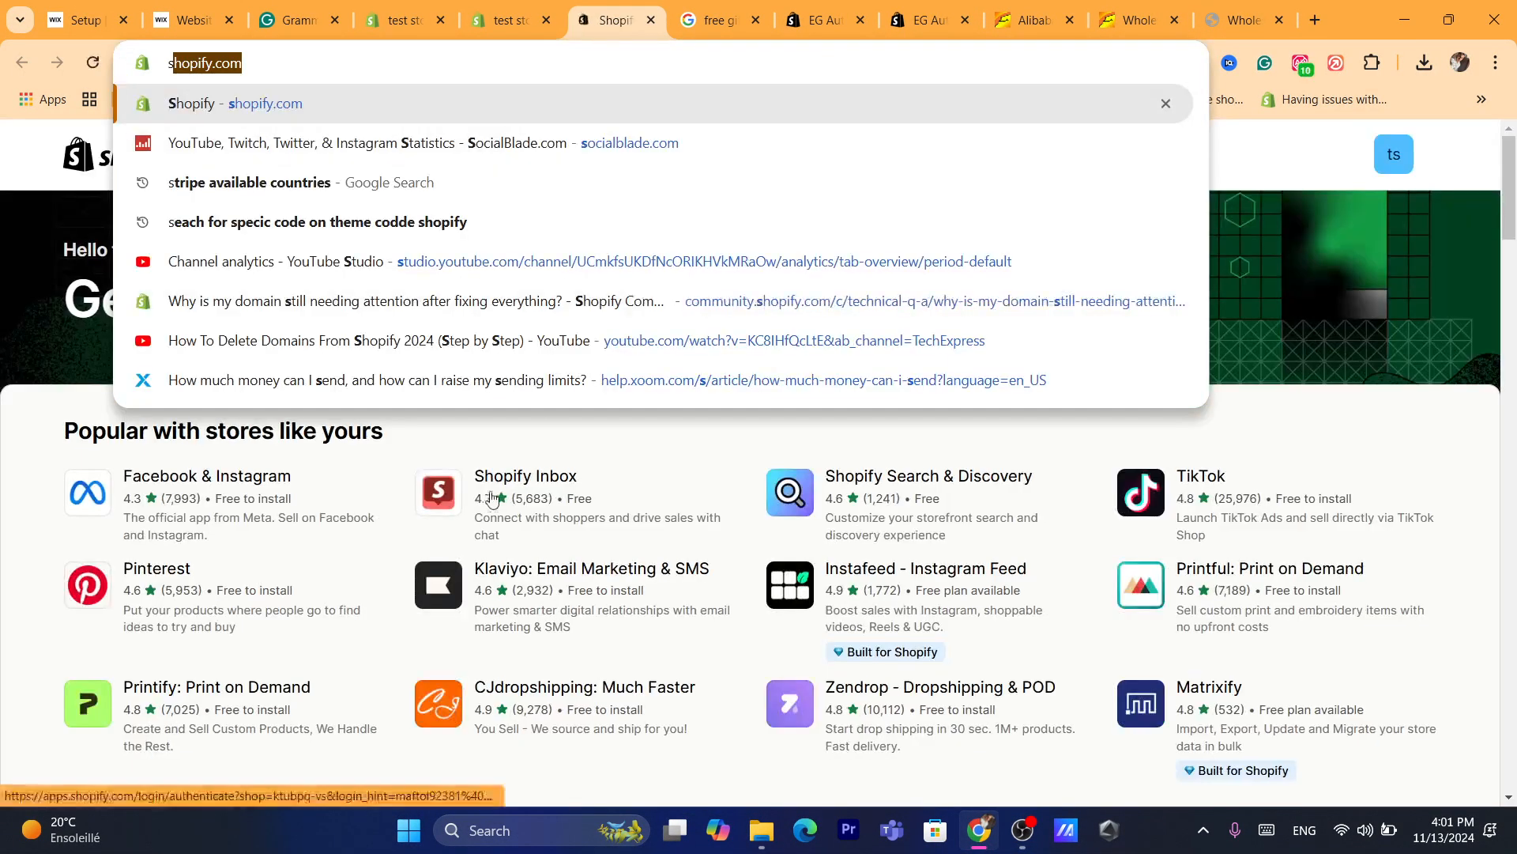
left_click(713, 196)
left_click(638, 157)
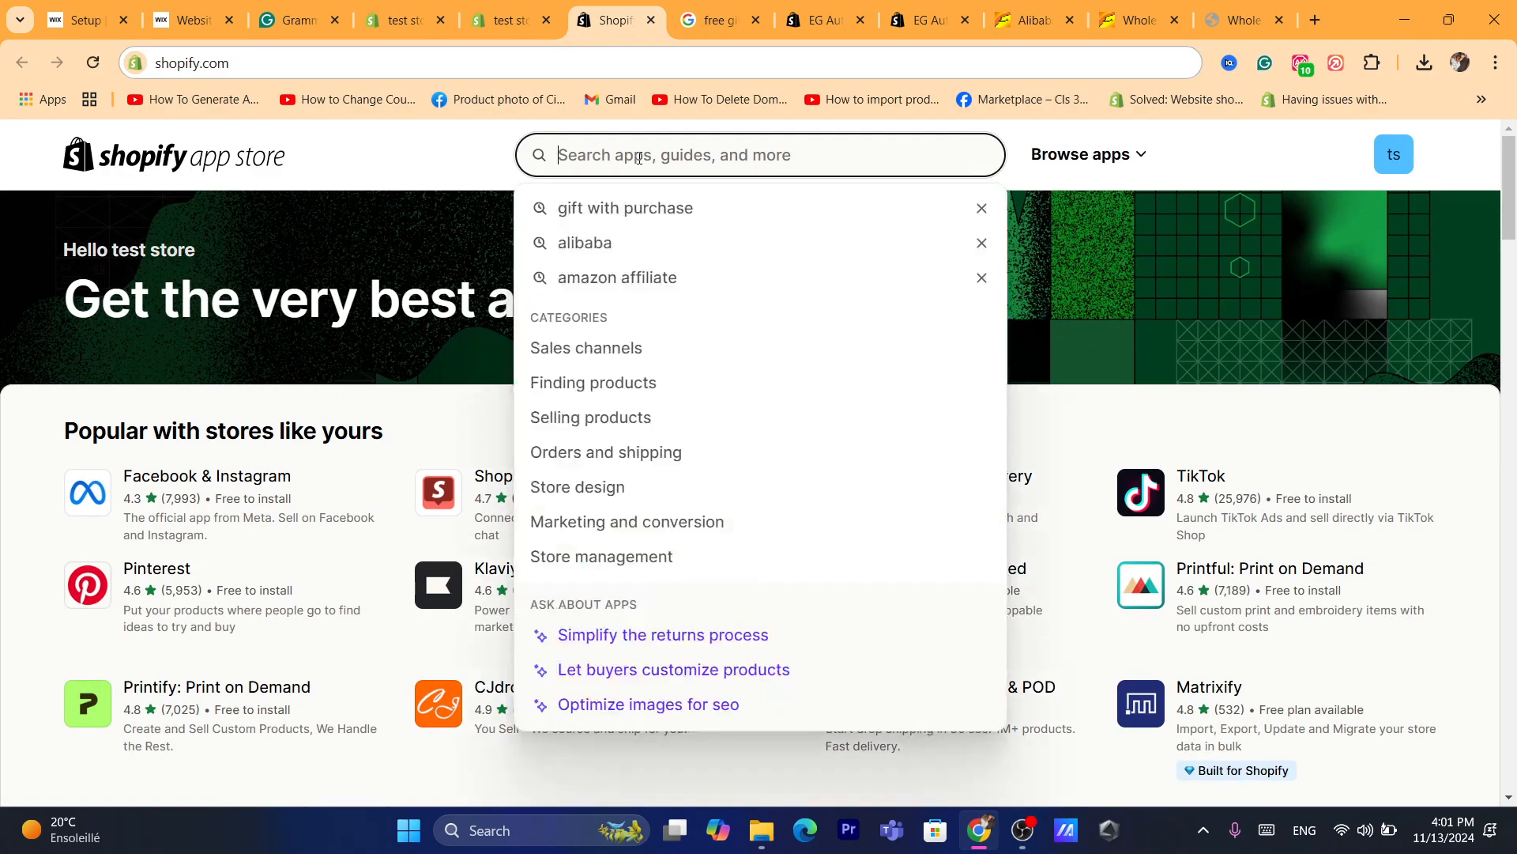
left_click(595, 213)
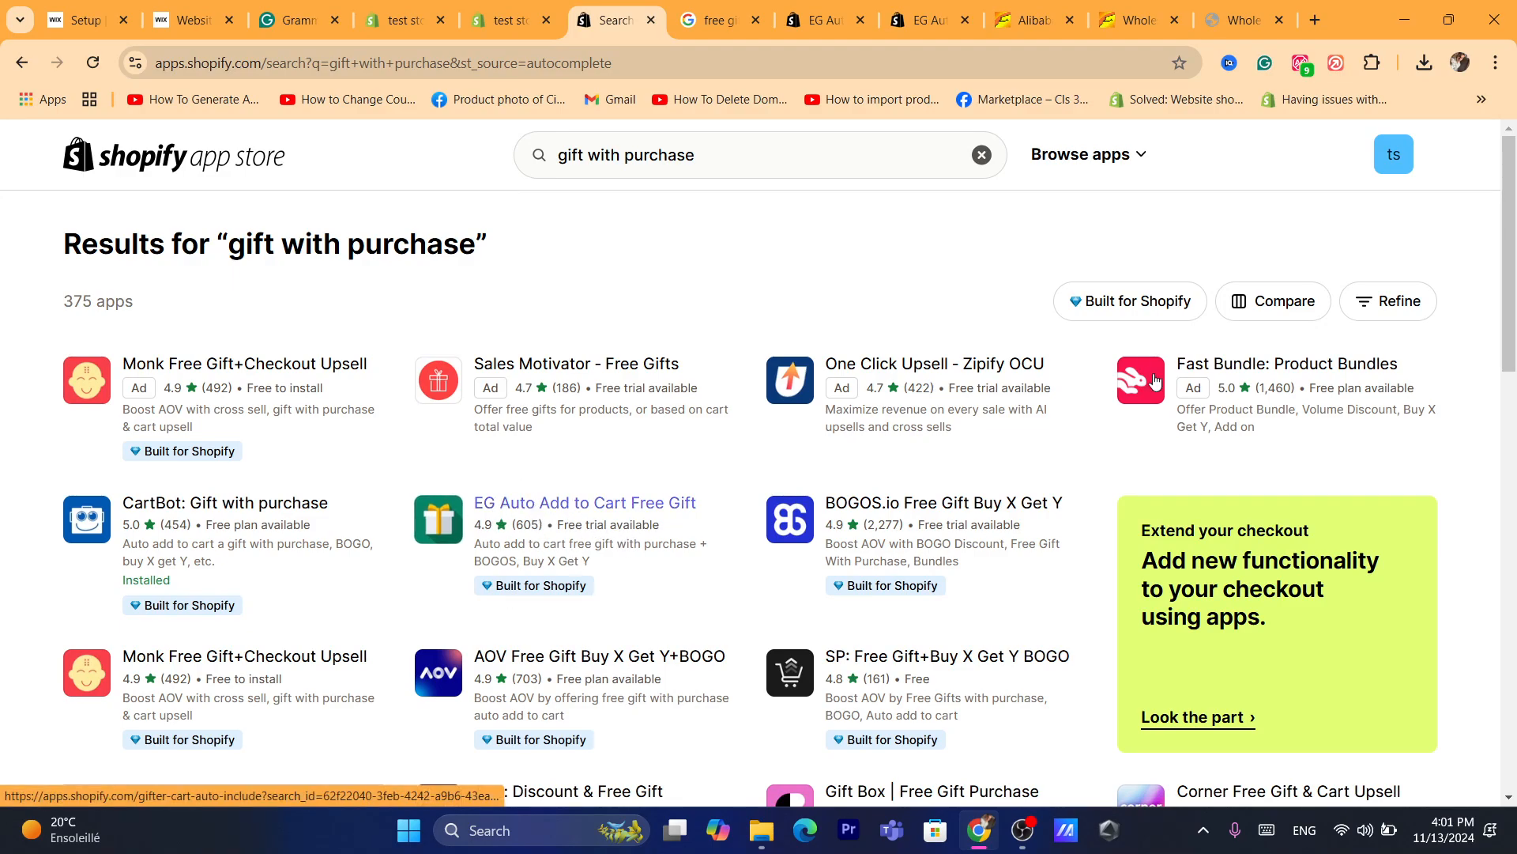
Step: Open the EG Auto Add to Cart Free Gift app's listing from the search results
left_click_drag(1513, 250, 1476, 237)
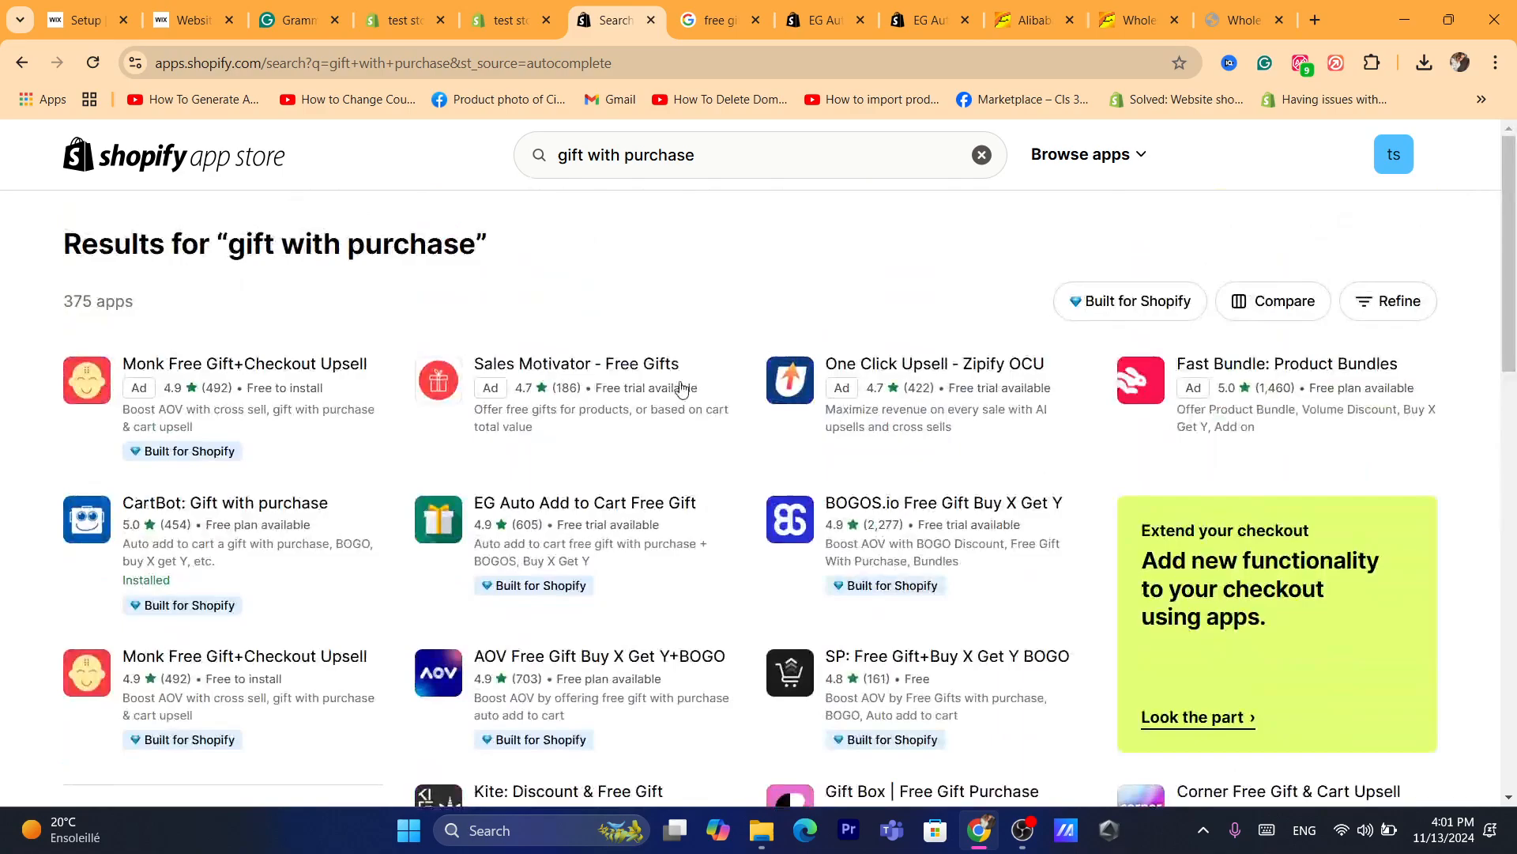
left_click(543, 505)
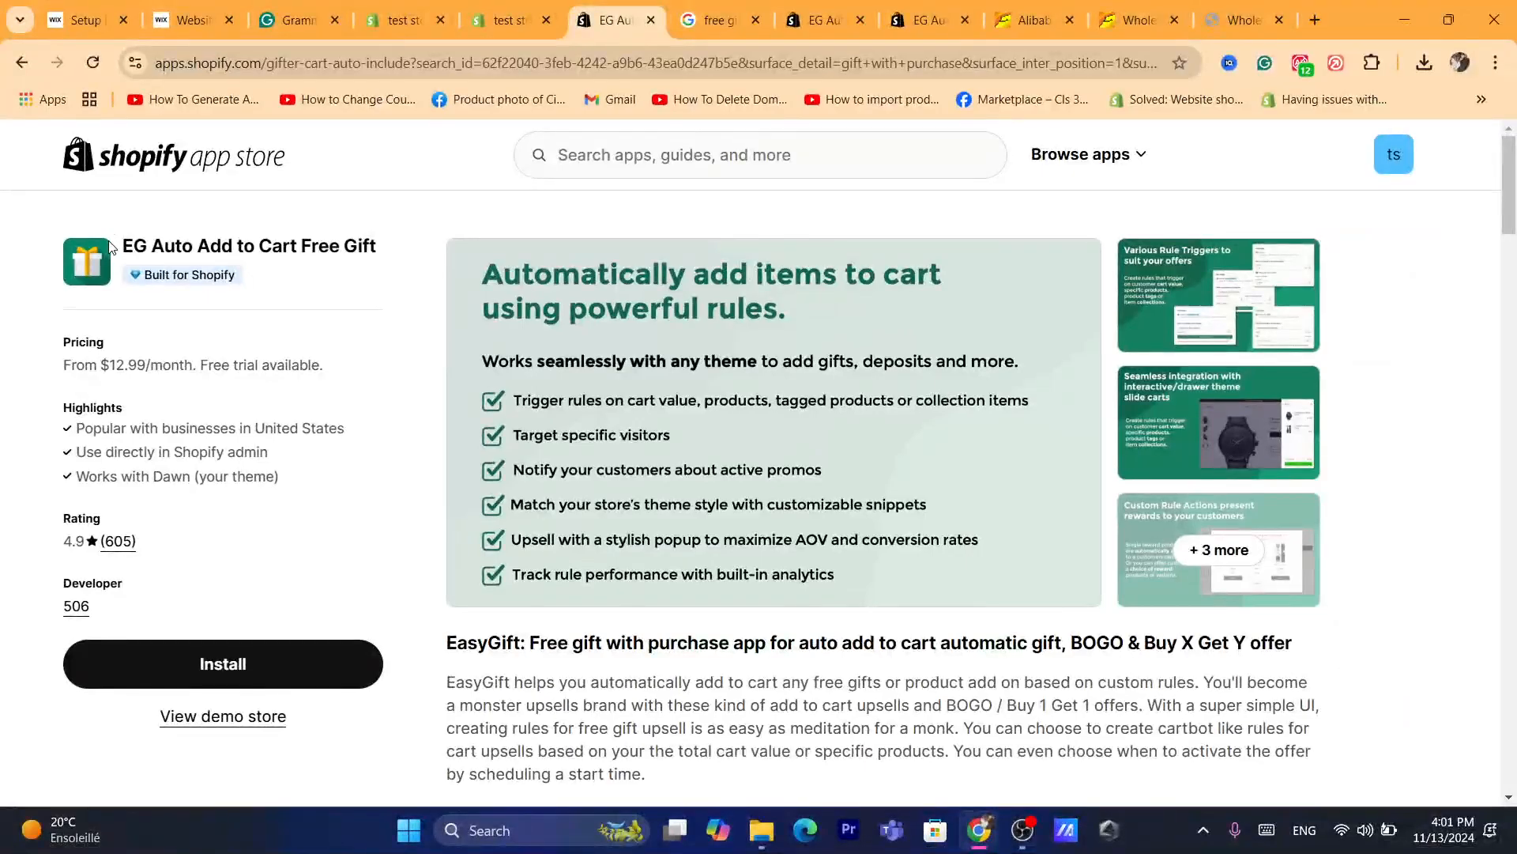
left_click_drag(132, 239, 399, 237)
left_click(148, 251)
triple_click(143, 251)
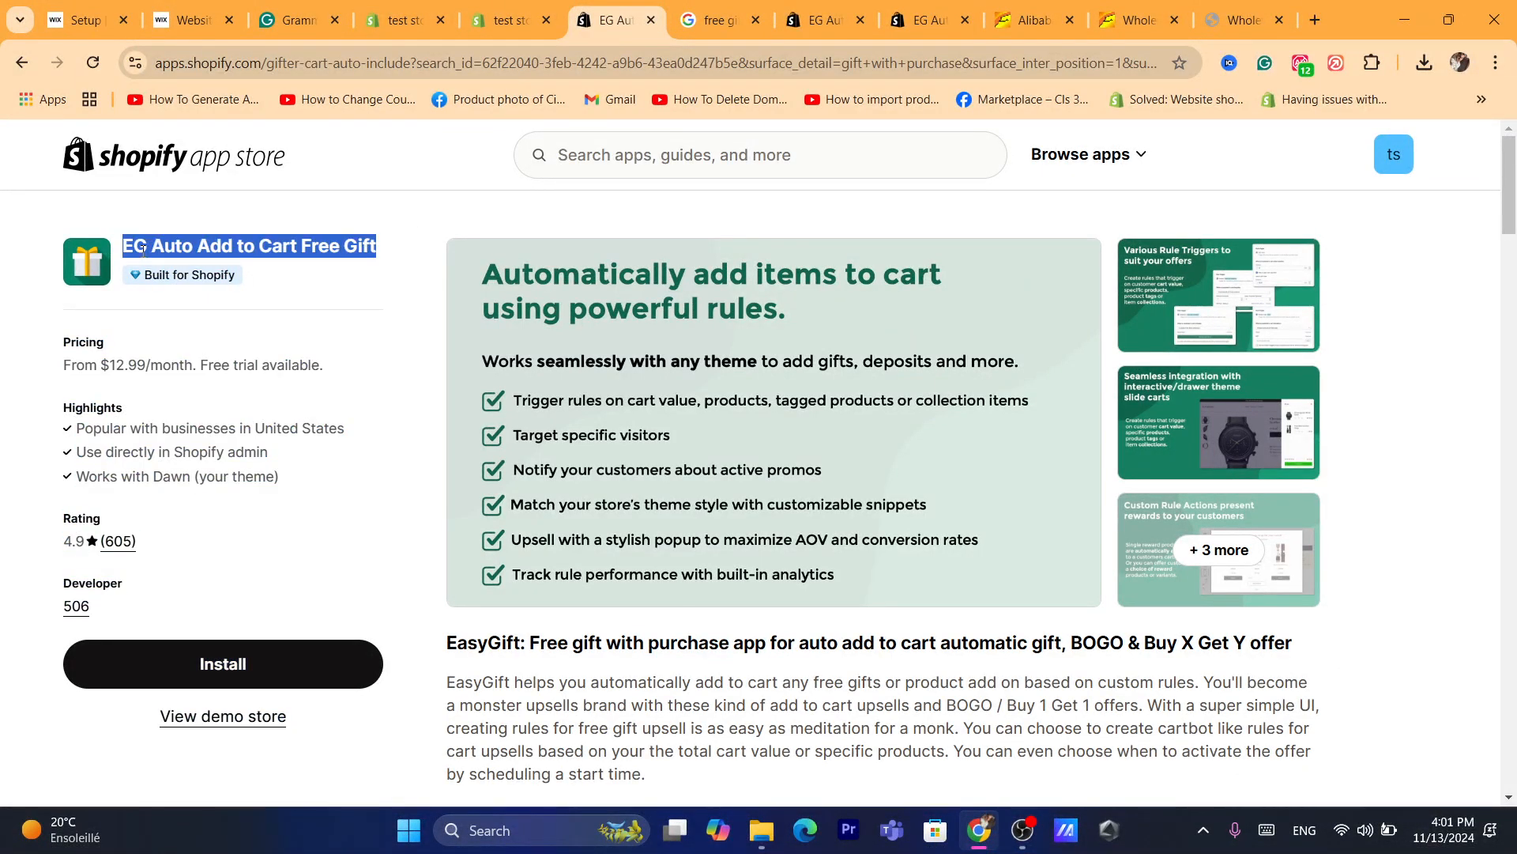
left_click(560, 61)
type("s")
left_click(330, 582)
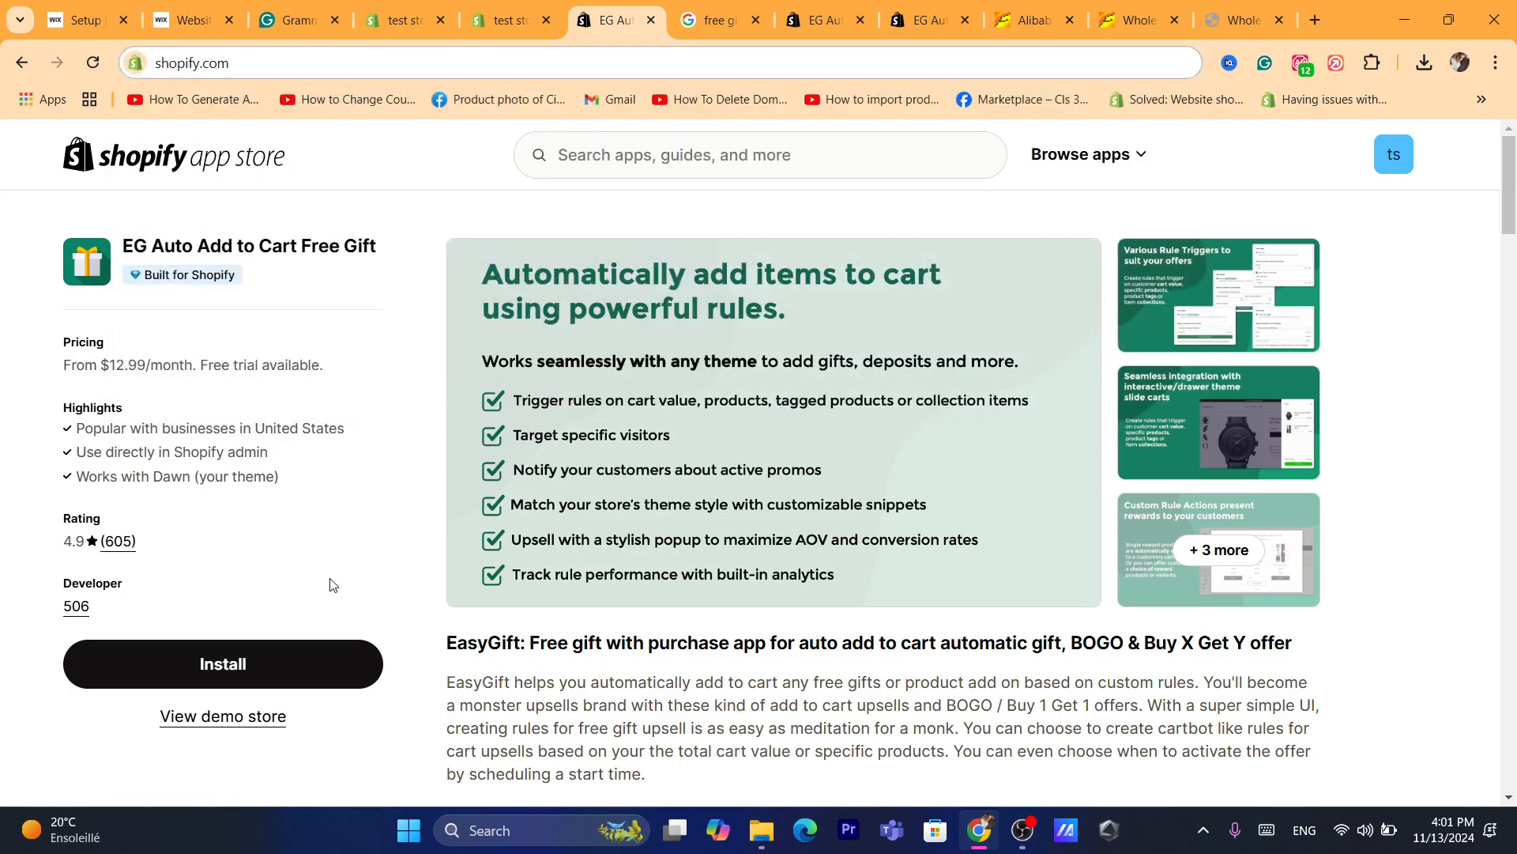
Step: Install the EG Auto Add to Cart app on the test store and accept its requested data access
left_click(222, 664)
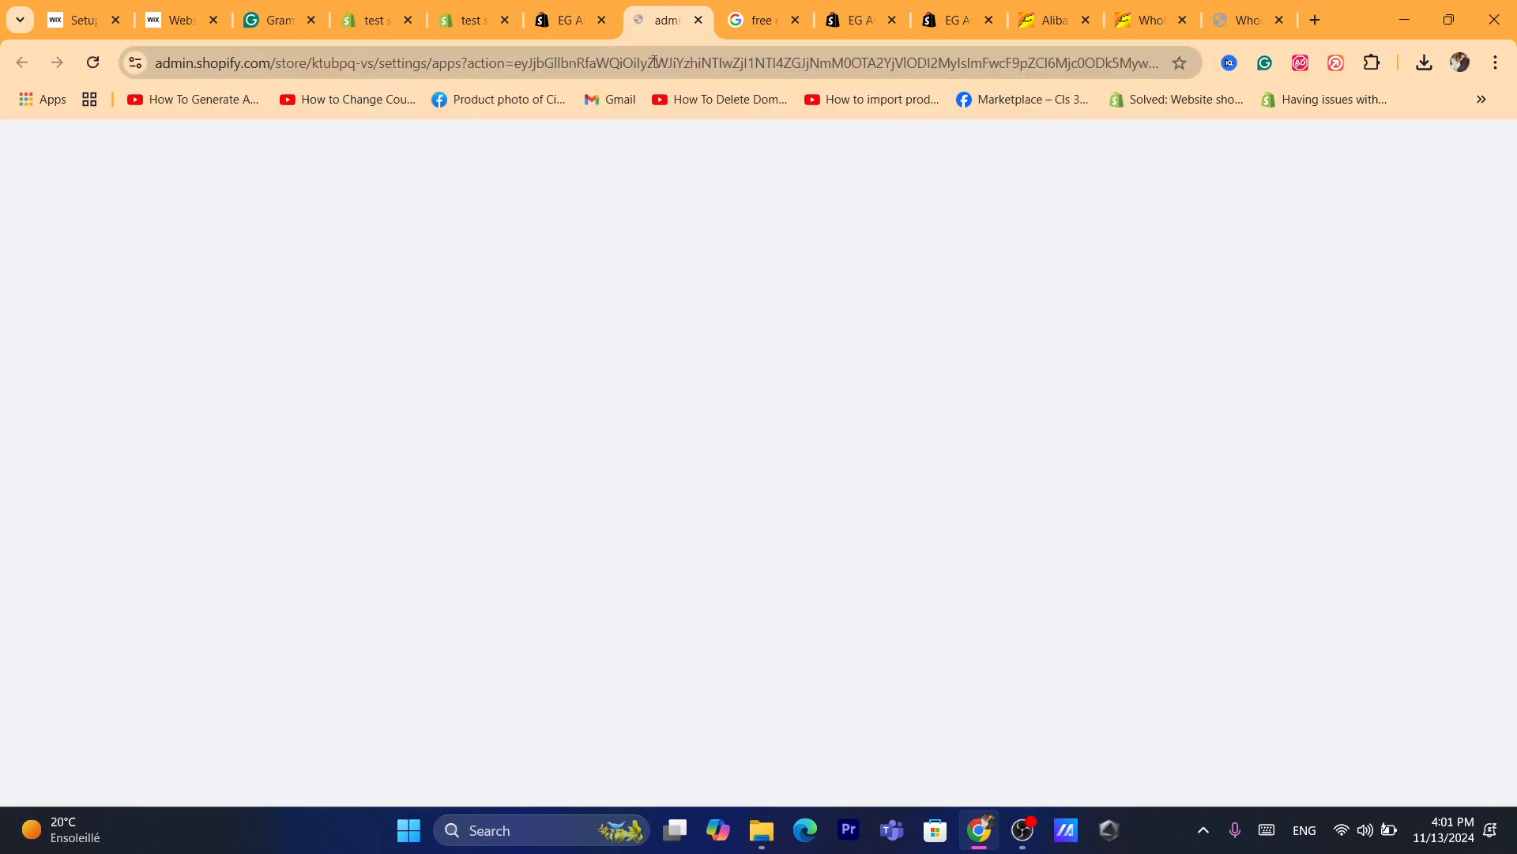
left_click(654, 62)
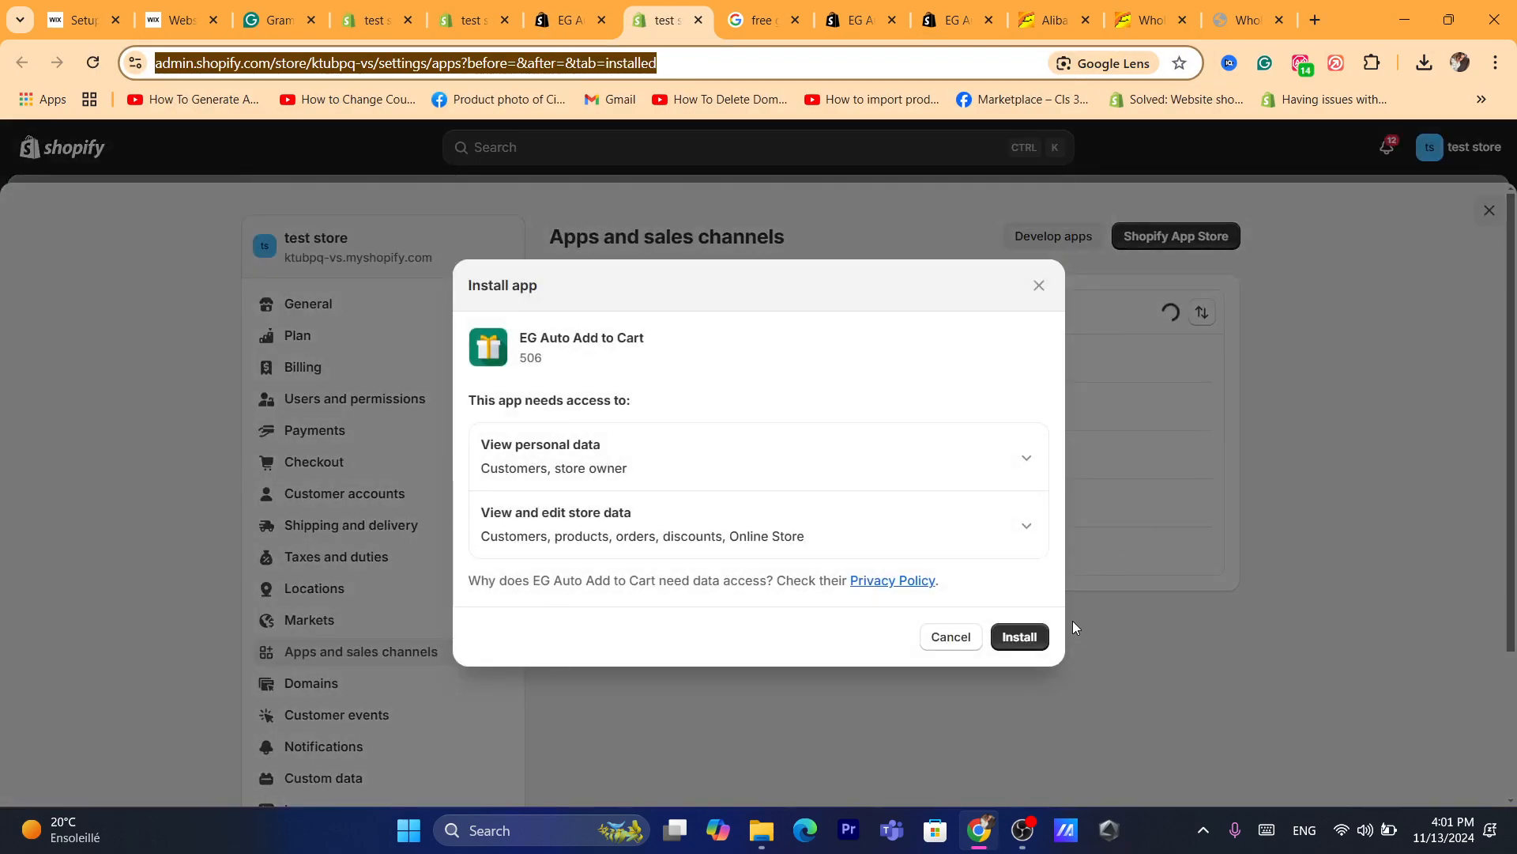
left_click(1023, 636)
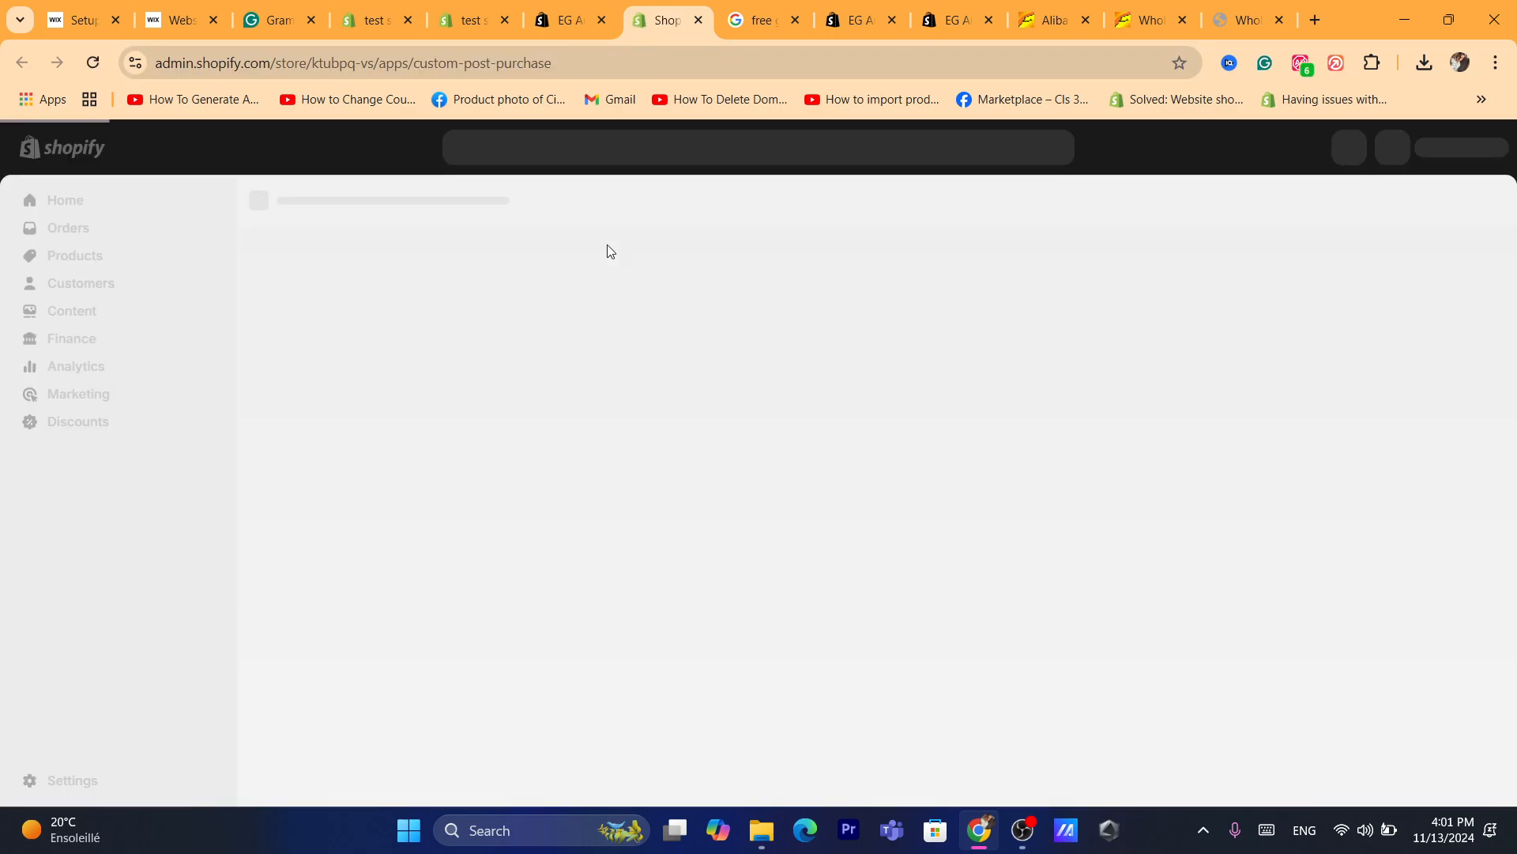
Step: Close the "free gift" Google search tab while staying on the app's page
left_click(797, 19)
left_click(730, 55)
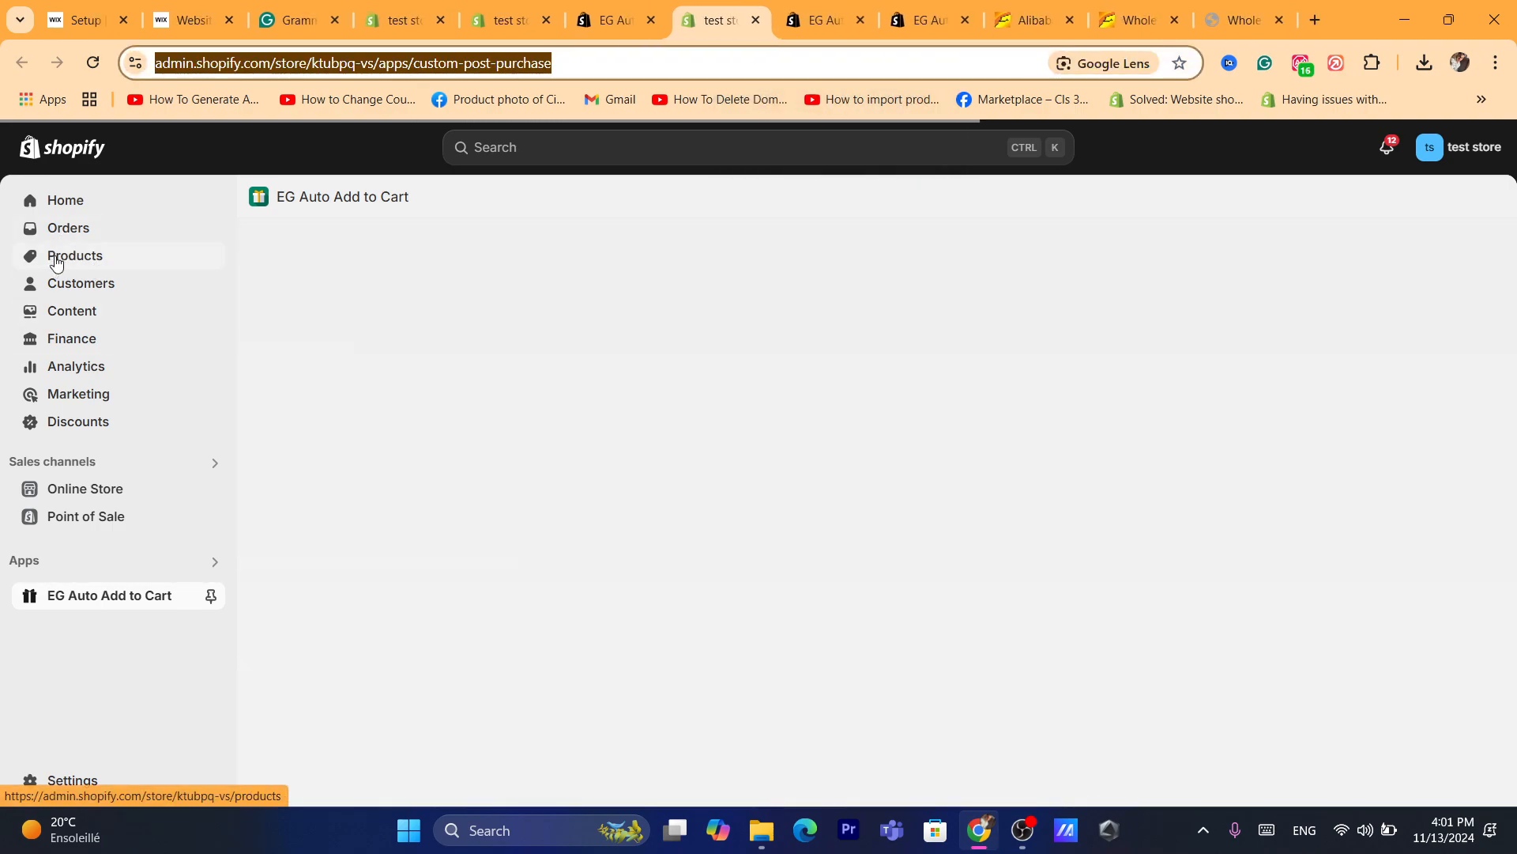
left_click(716, 66)
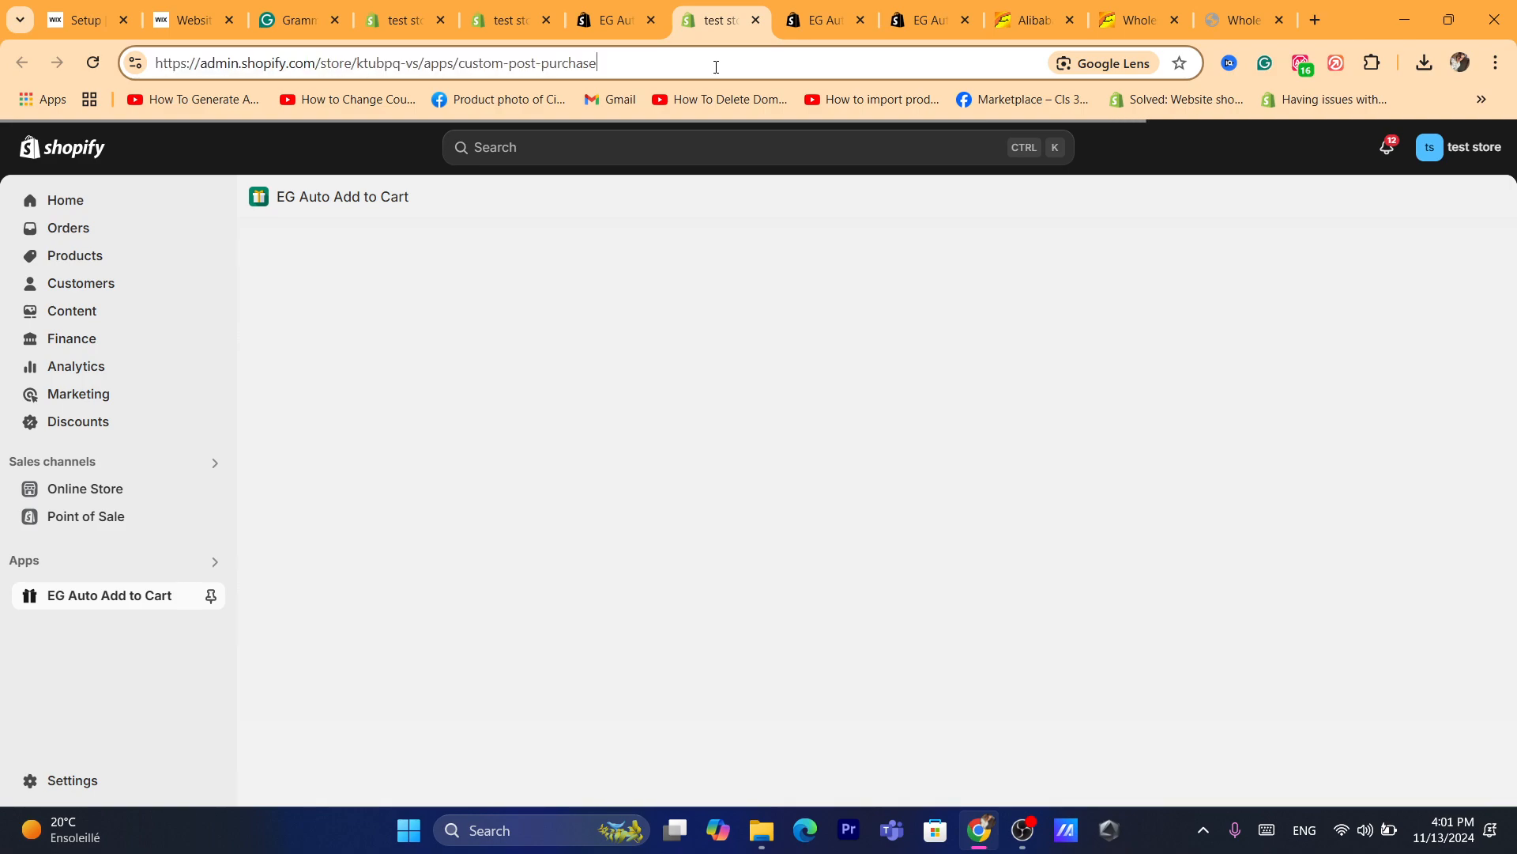
double_click(716, 66)
left_click(716, 66)
double_click(716, 67)
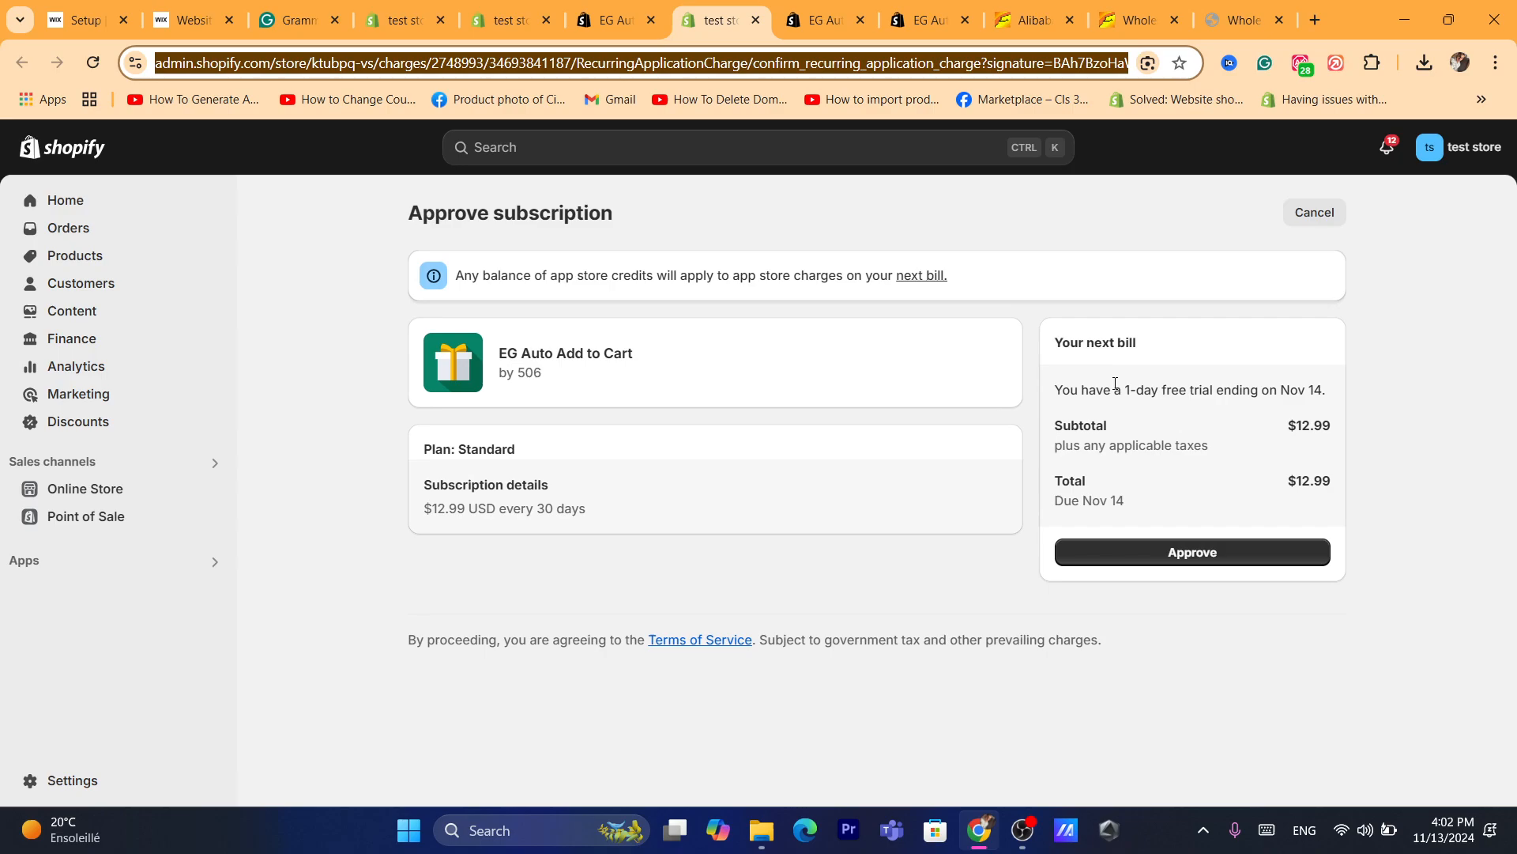
Step: Review the free trial terms and approve the EG Auto Add to Cart Standard plan at $12.99 USD every 30 days
left_click_drag(1080, 389, 1187, 387)
left_click(1187, 387)
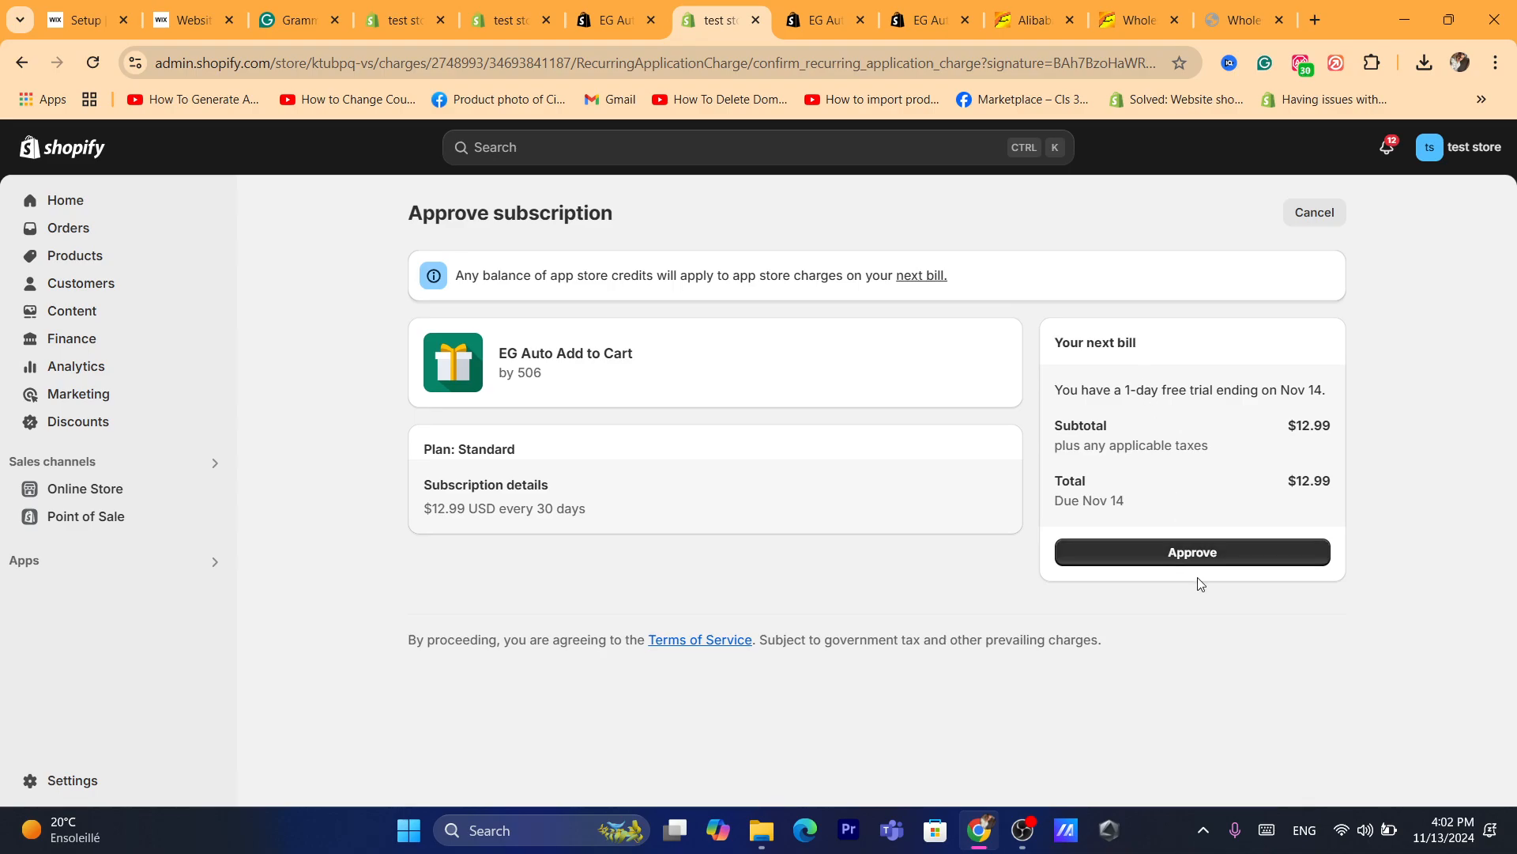
left_click(1181, 555)
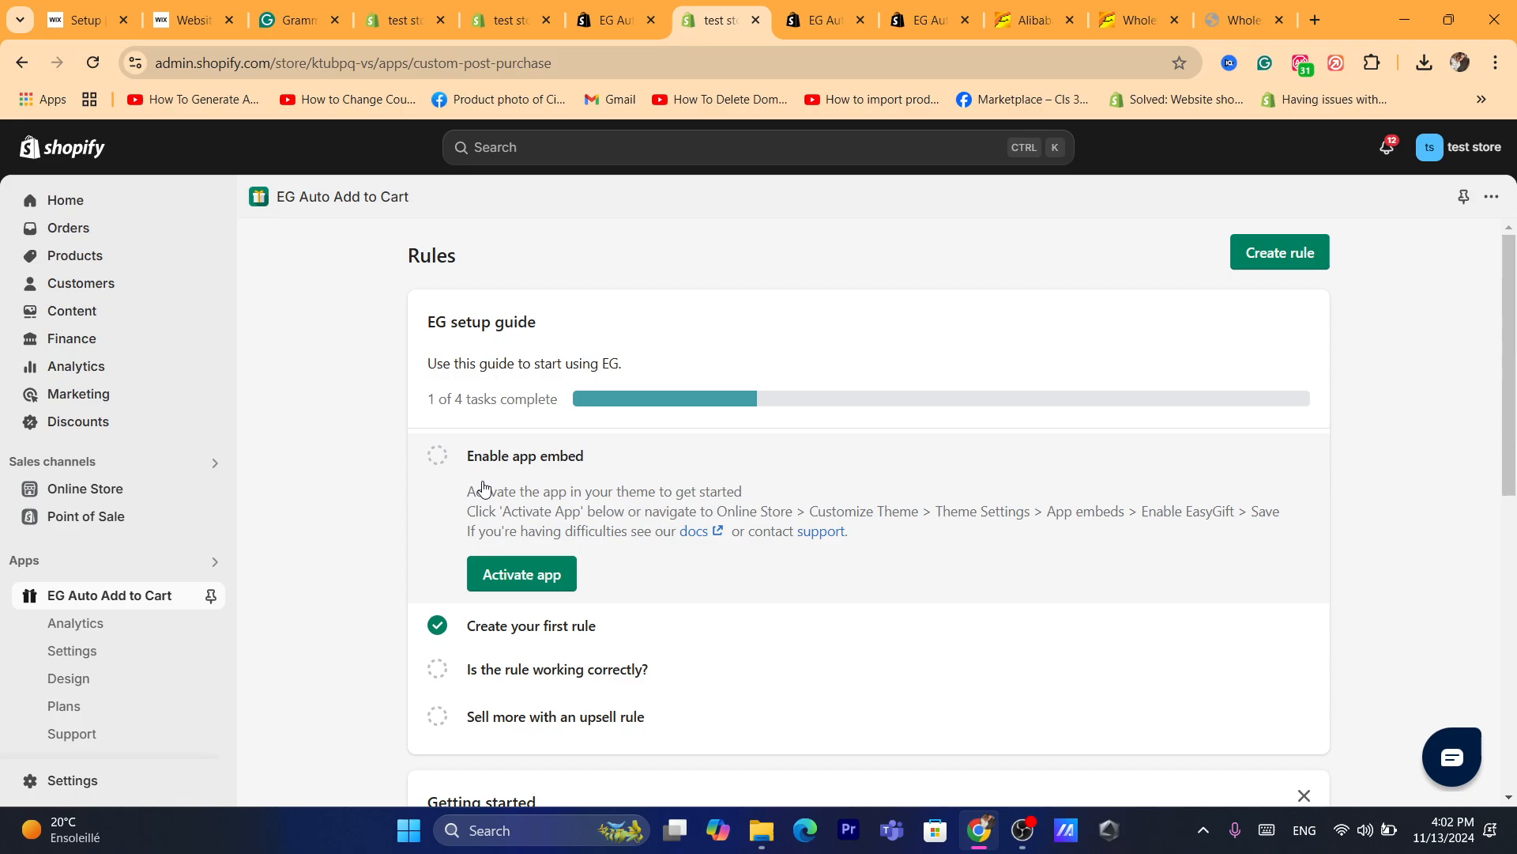
Step: Activate the EasyGift Script Tag app embed in the live Dawn theme and save the theme
left_click(514, 576)
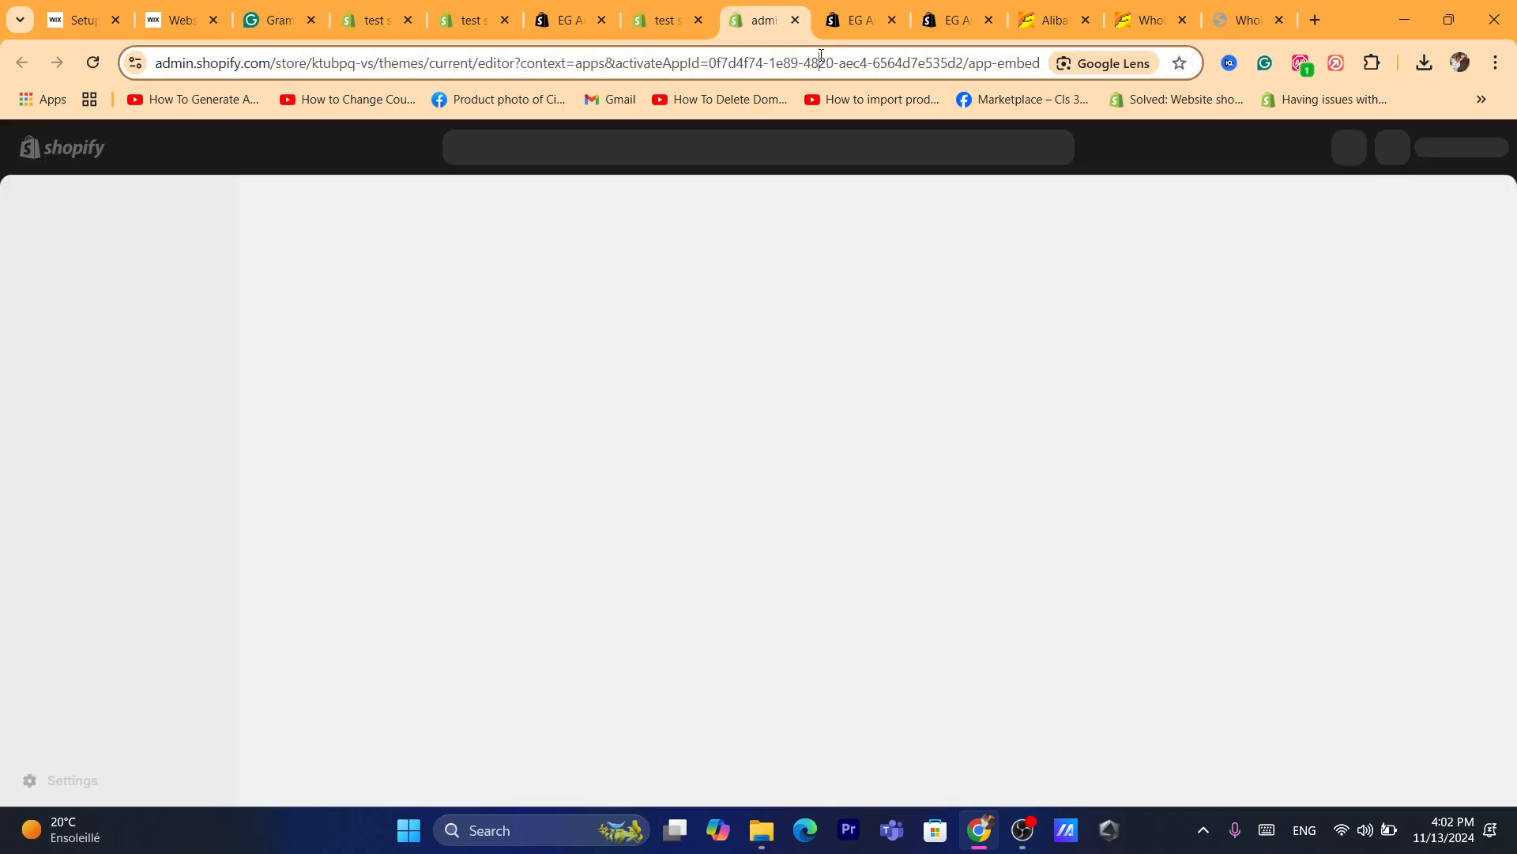
left_click(821, 57)
type("s")
key("Return")
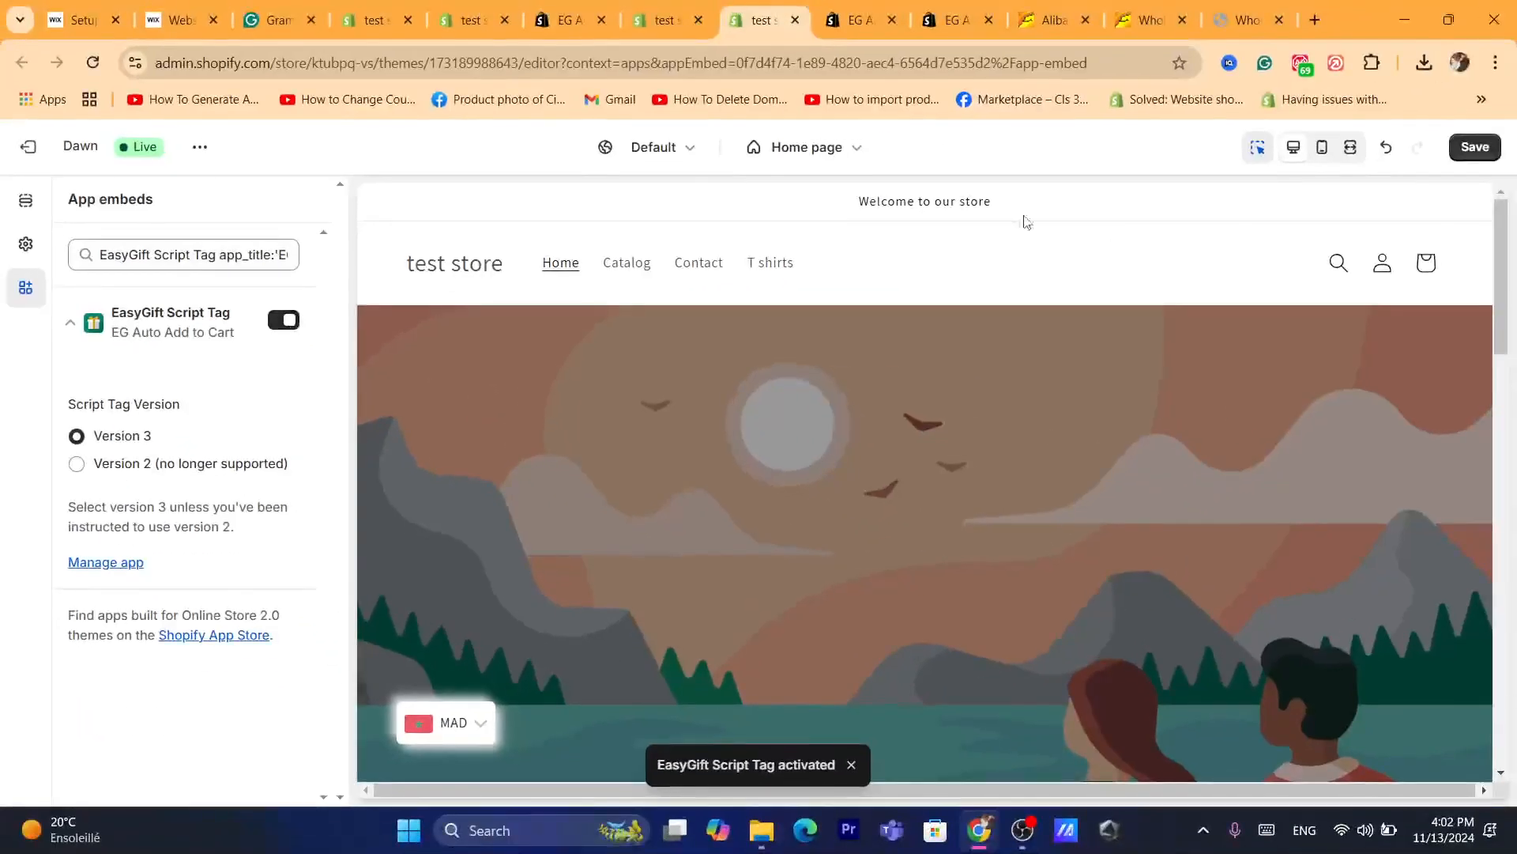
left_click(1475, 148)
left_click(781, 63)
type("s")
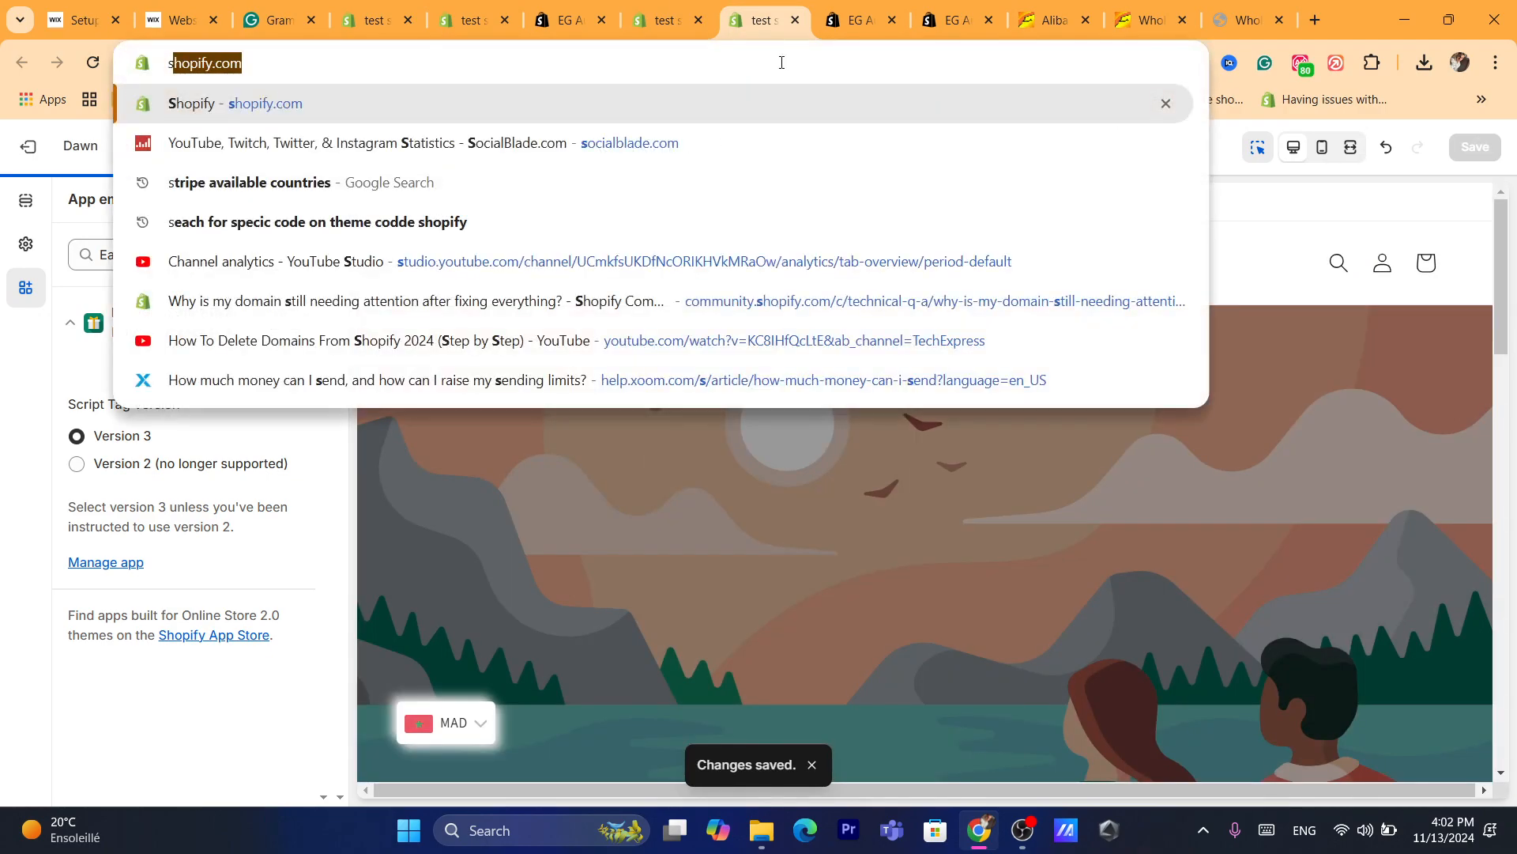
Step: Create a new rule in EG Auto Add to Cart and name it "Free gift"
left_click(666, 7)
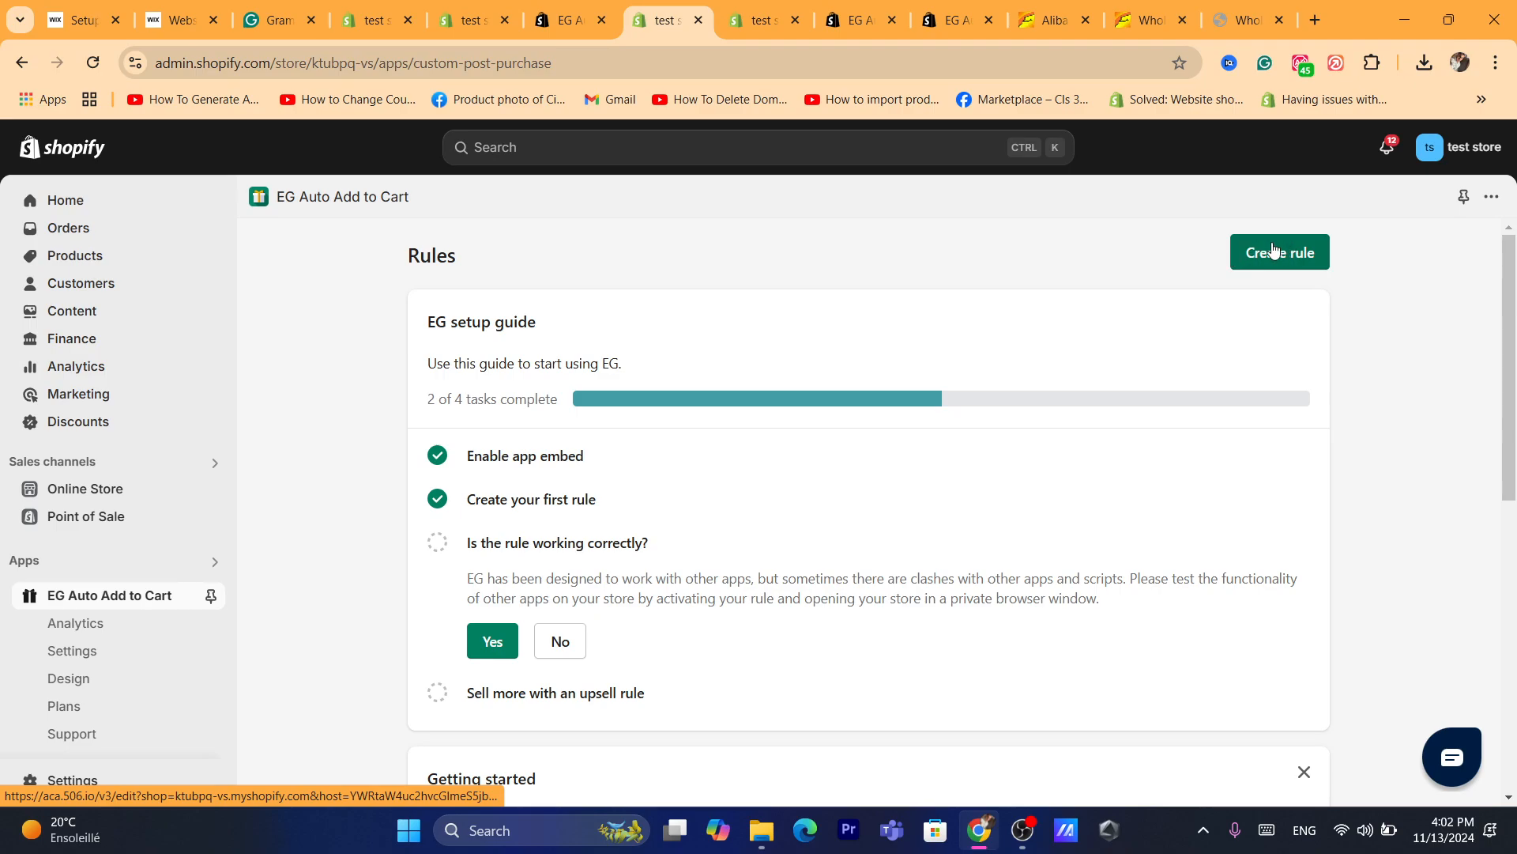
left_click(1029, 59)
type("s")
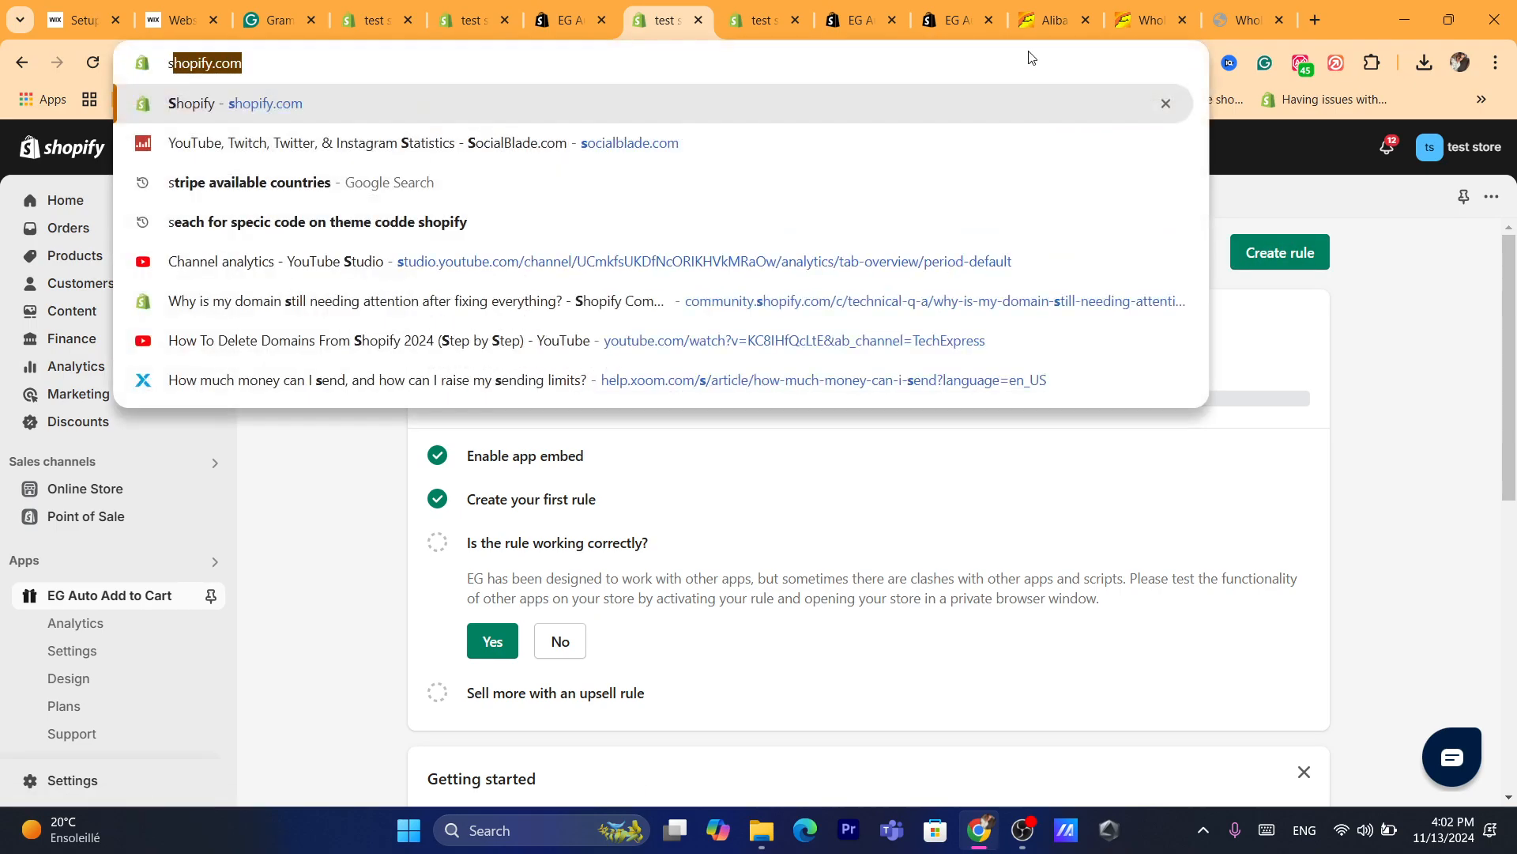
left_click(1338, 296)
left_click(1294, 258)
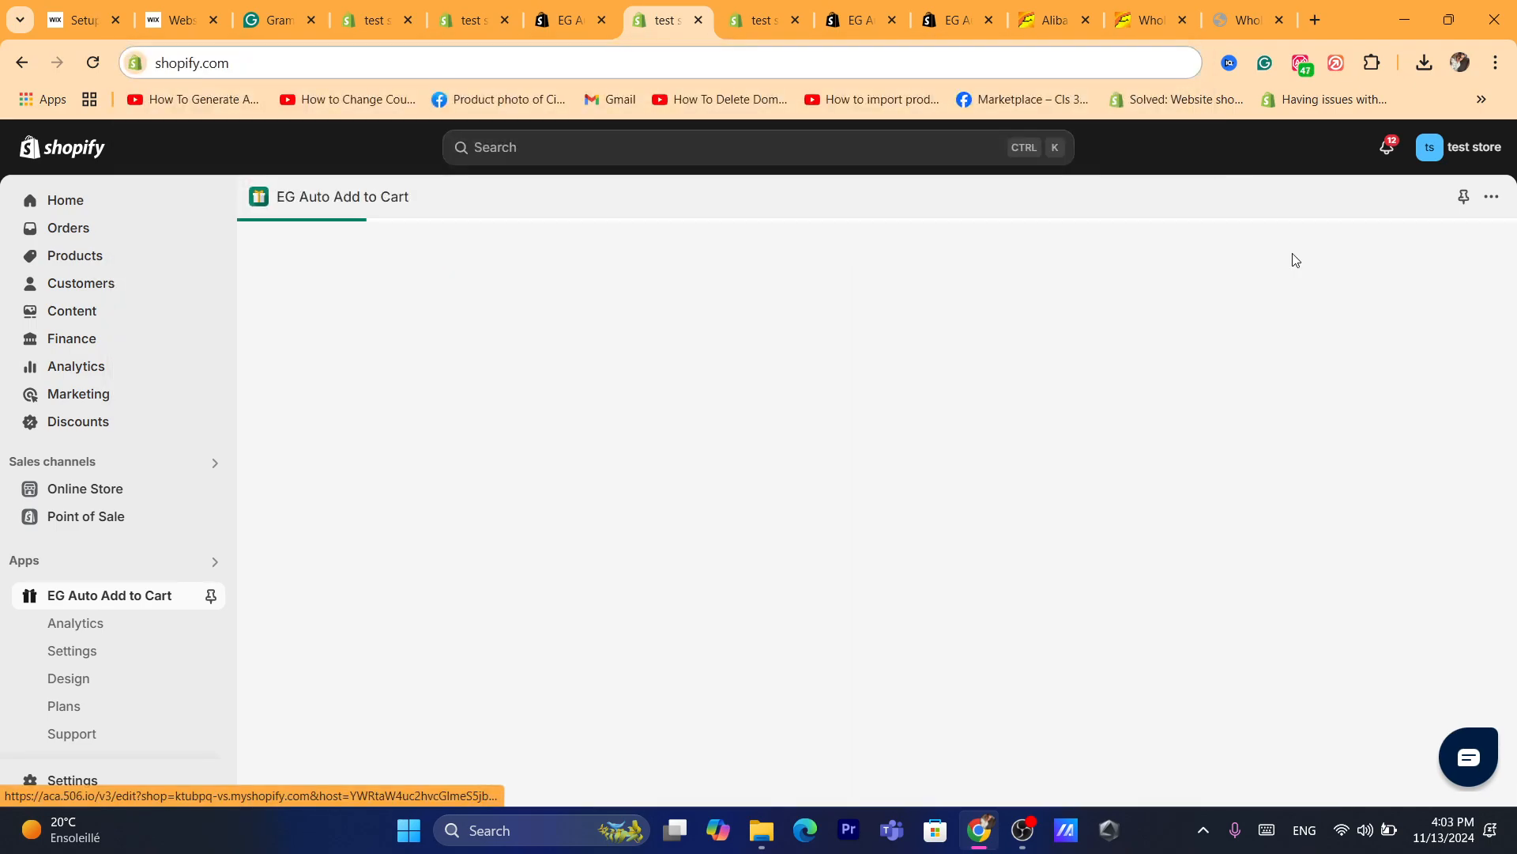
left_click(593, 507)
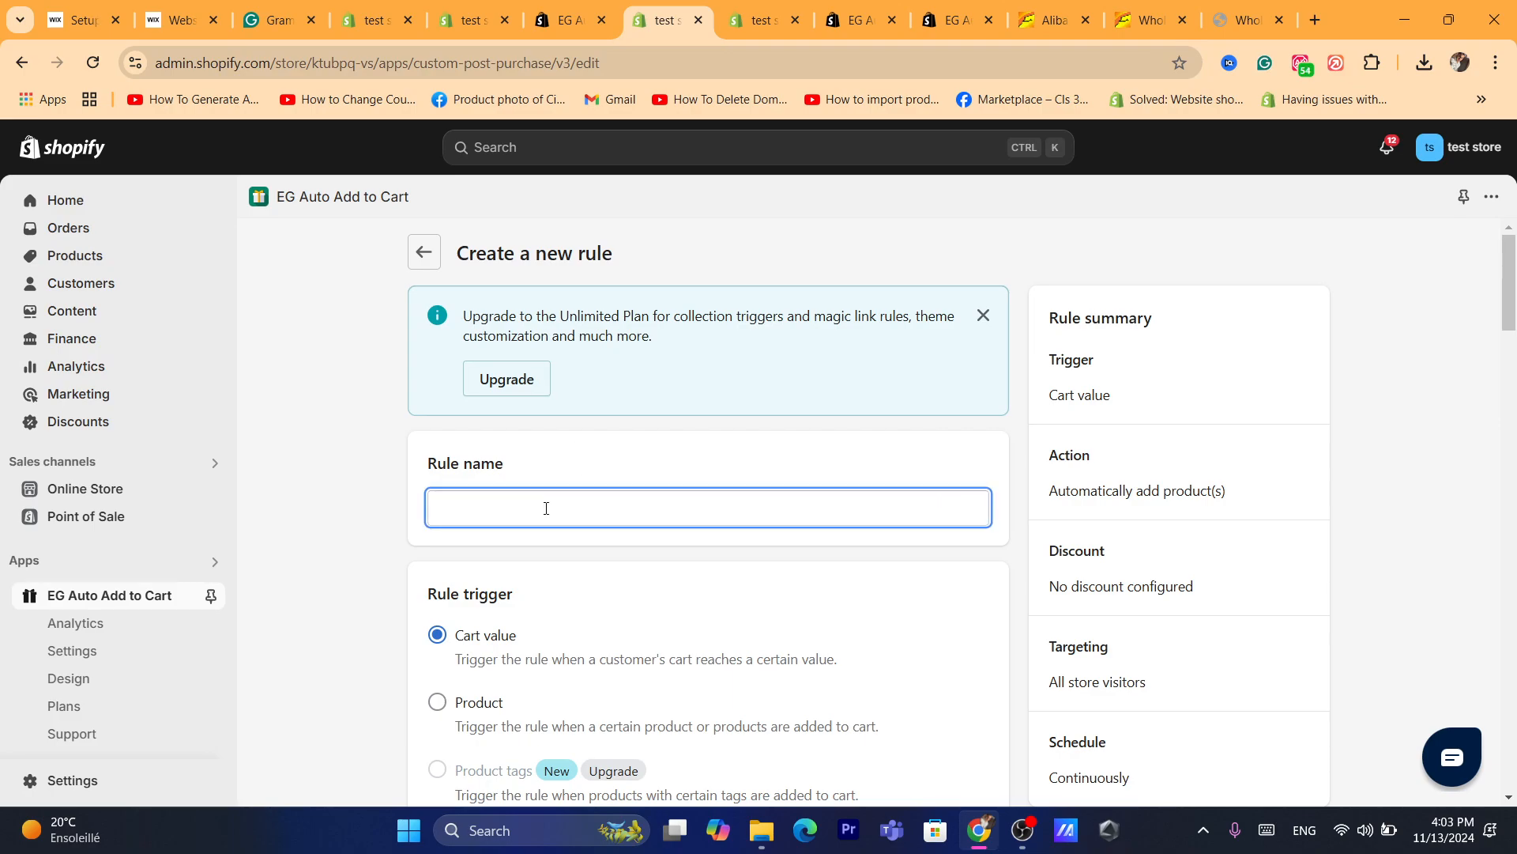
left_click_drag(1508, 306, 1507, 326)
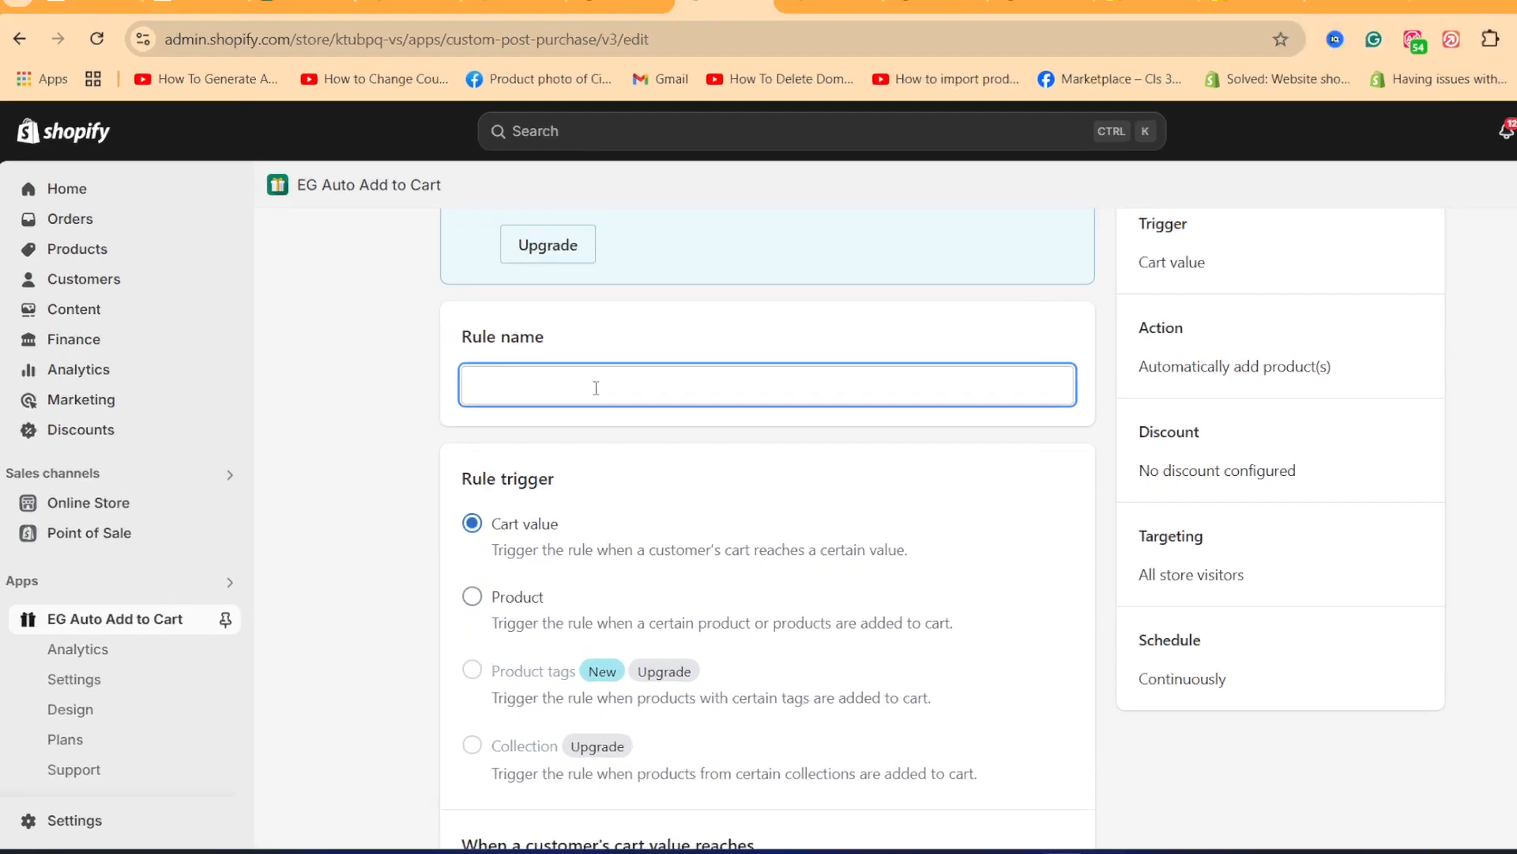
type("Free gift")
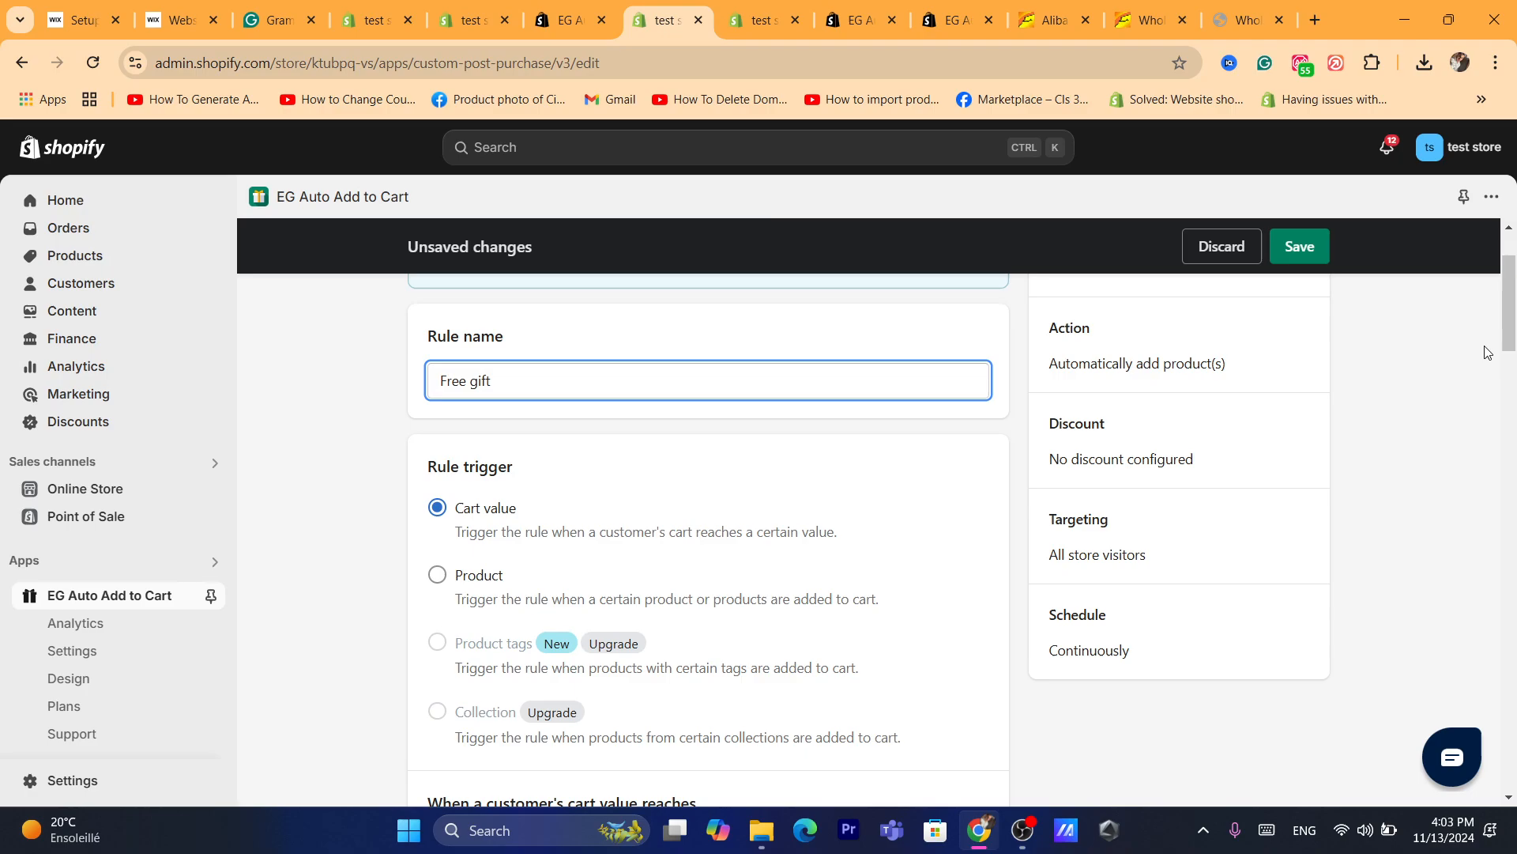
scroll(1189, 354, "down", 2)
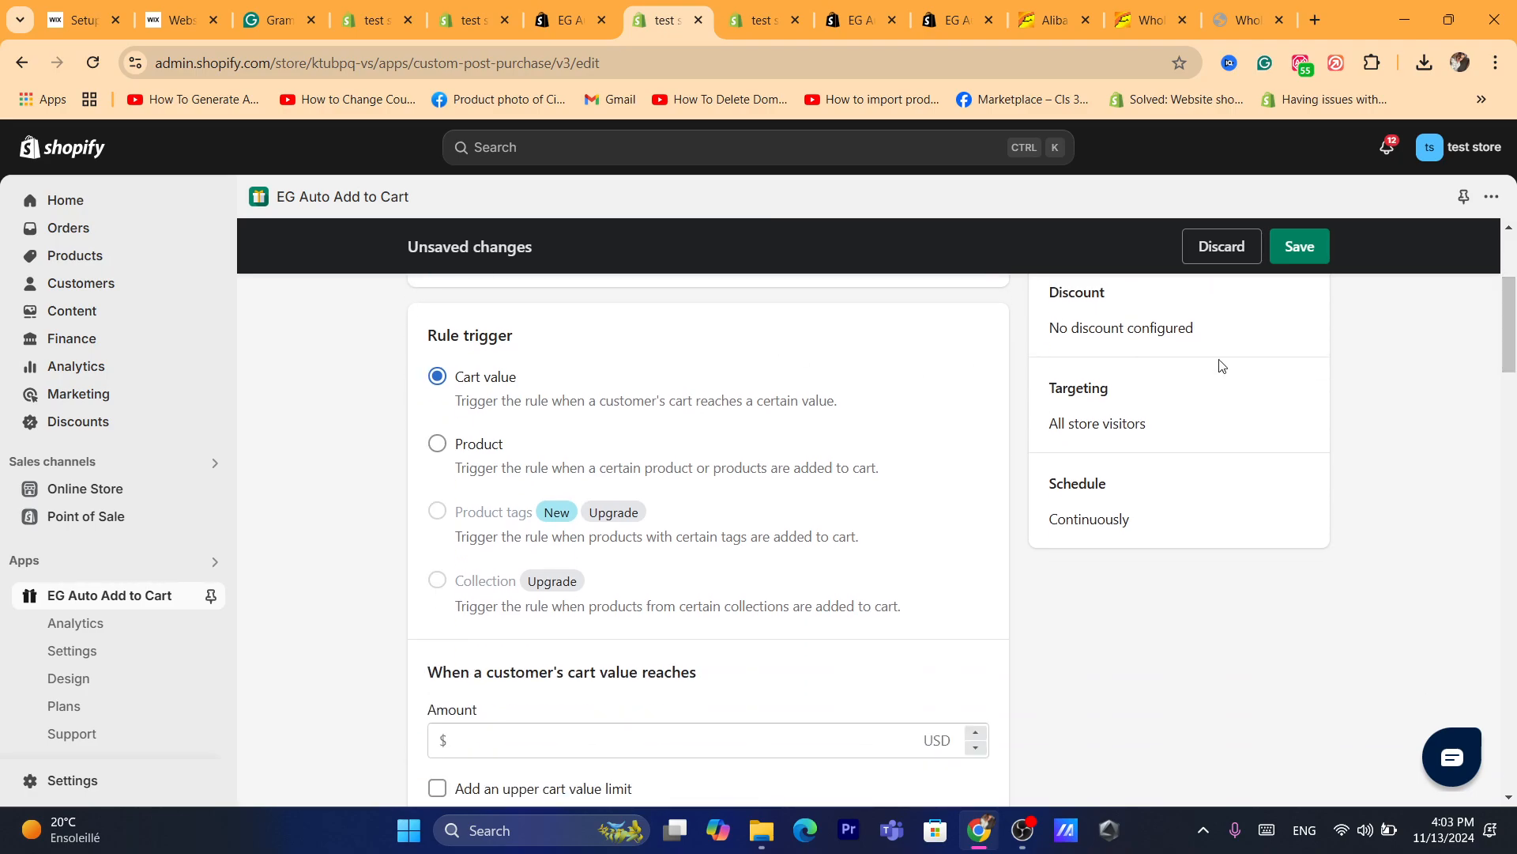
scroll(1283, 371, "up", 2)
left_click(589, 409)
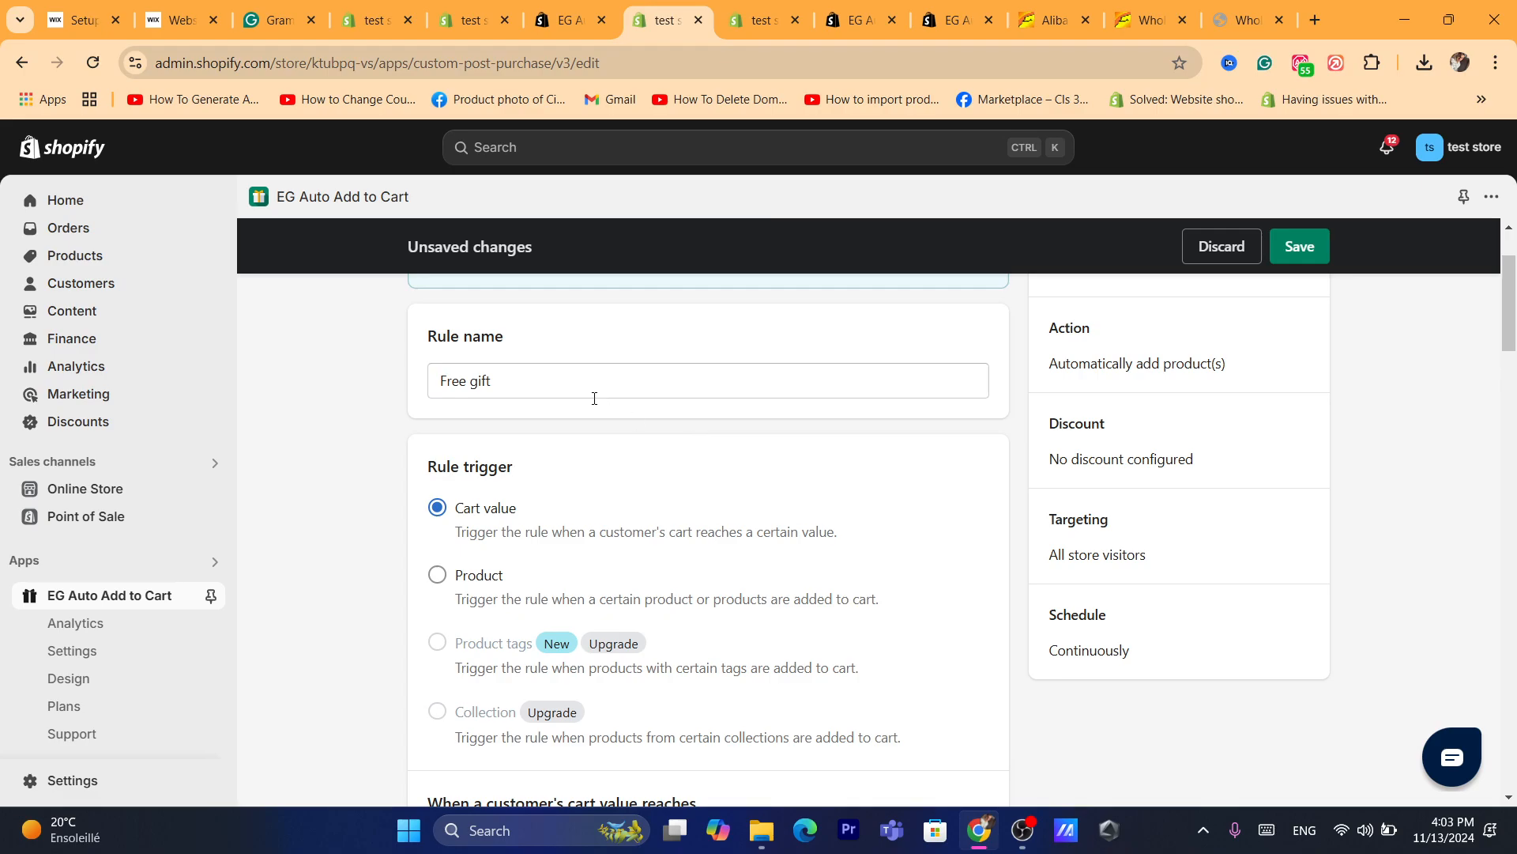
left_click(595, 397)
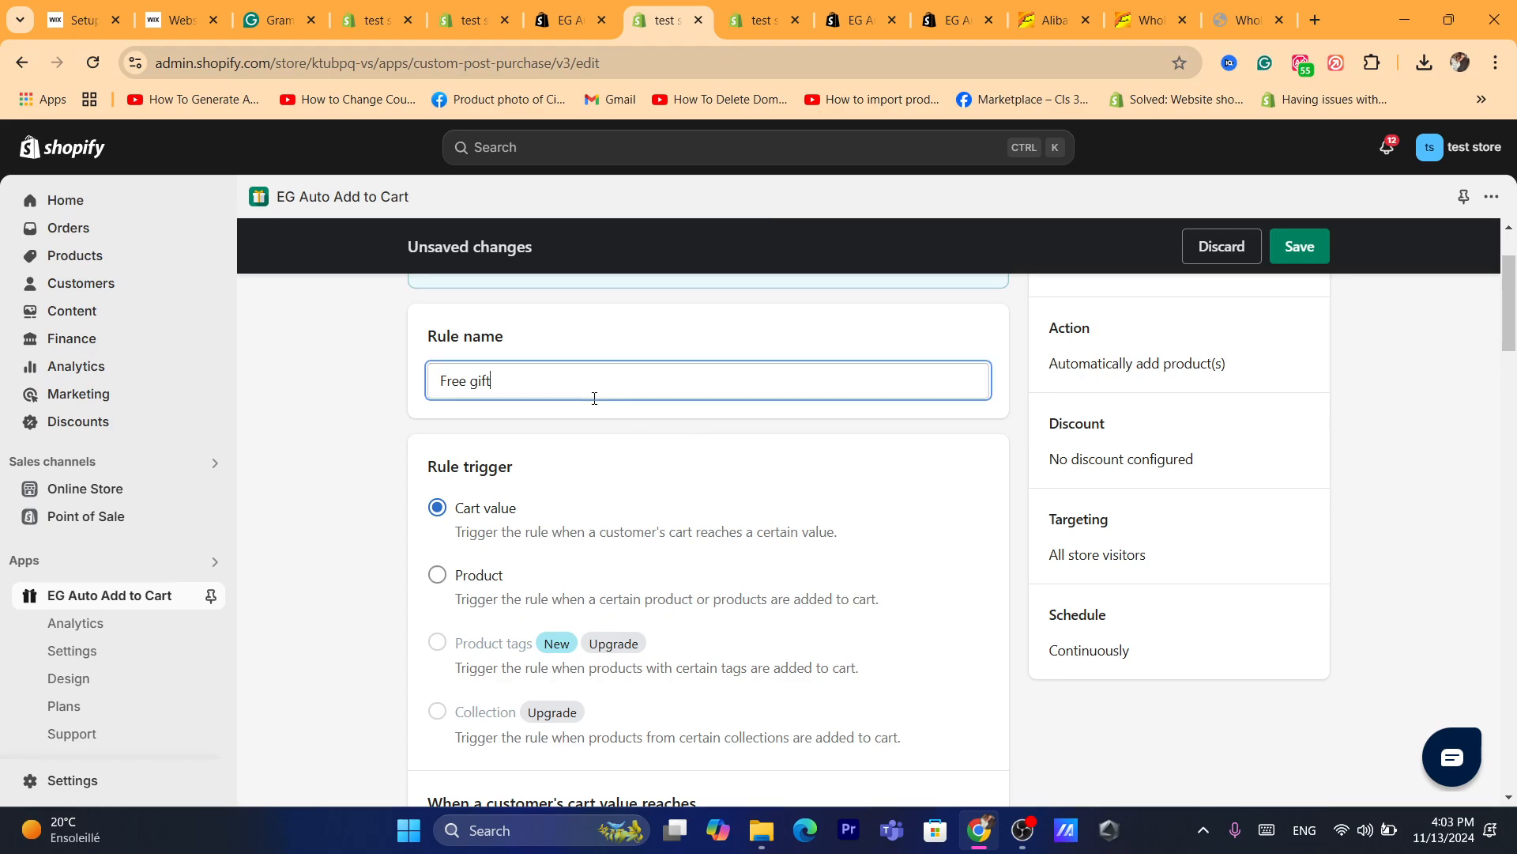
key("ctrl+a")
triple_click(480, 337)
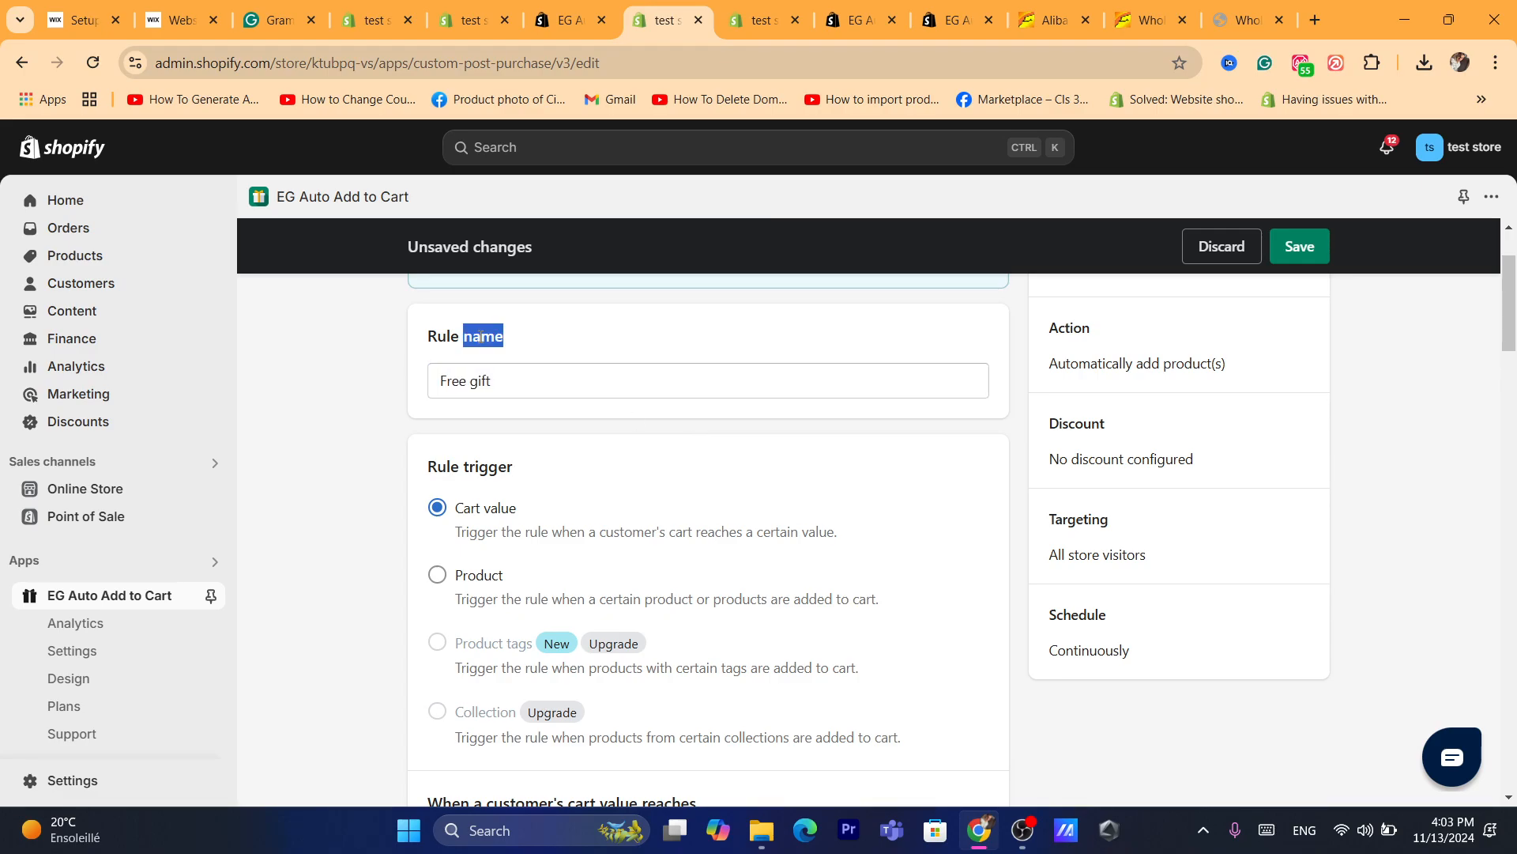
triple_click(535, 378)
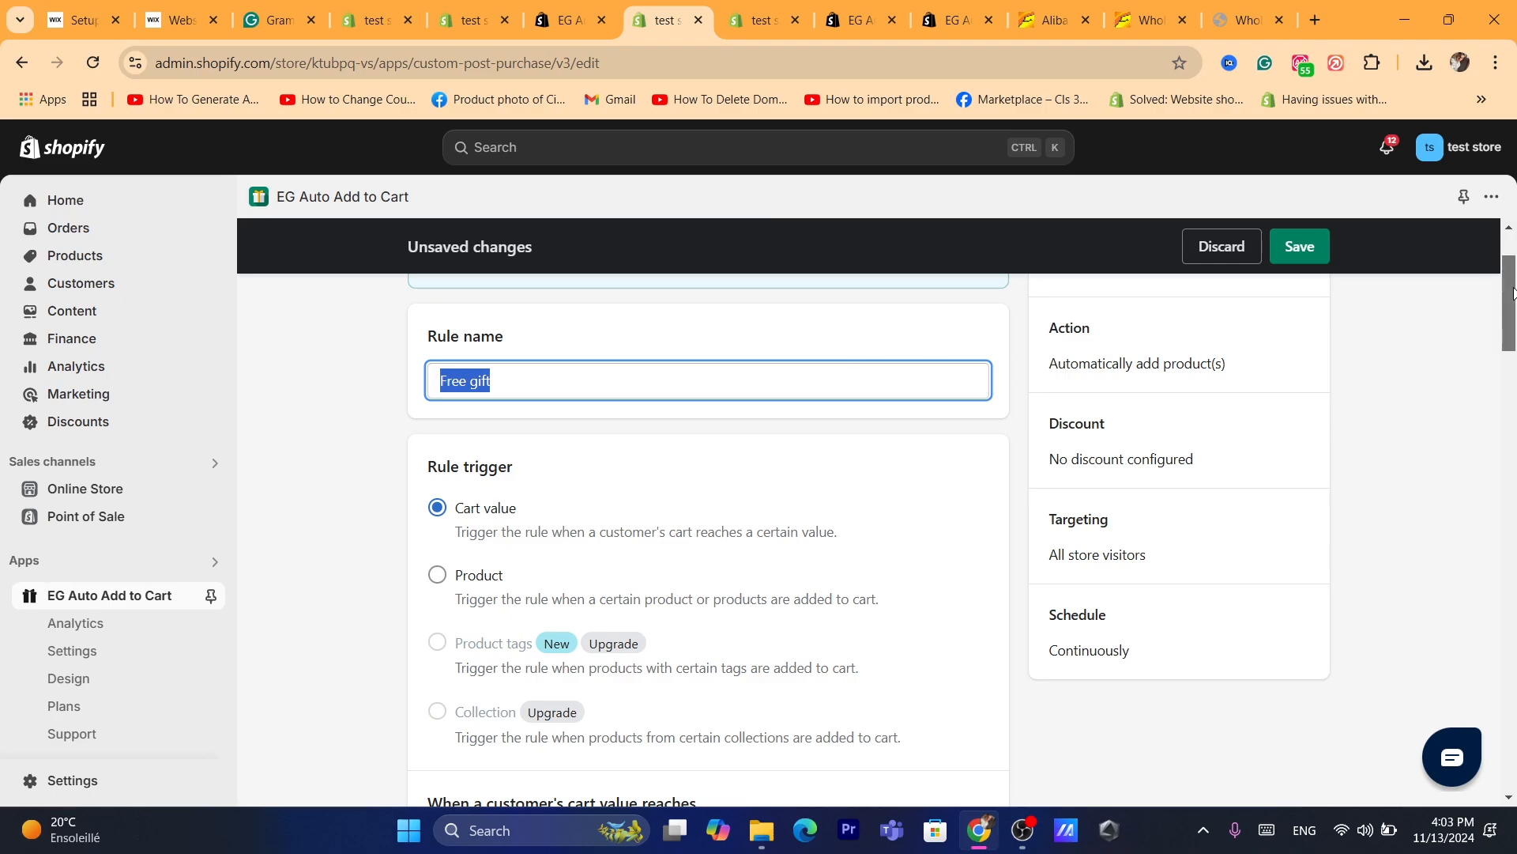
Step: Keep the rule trigger on Cart value and set the required cart amount to 100 USD
scroll(1492, 290, "down", 1)
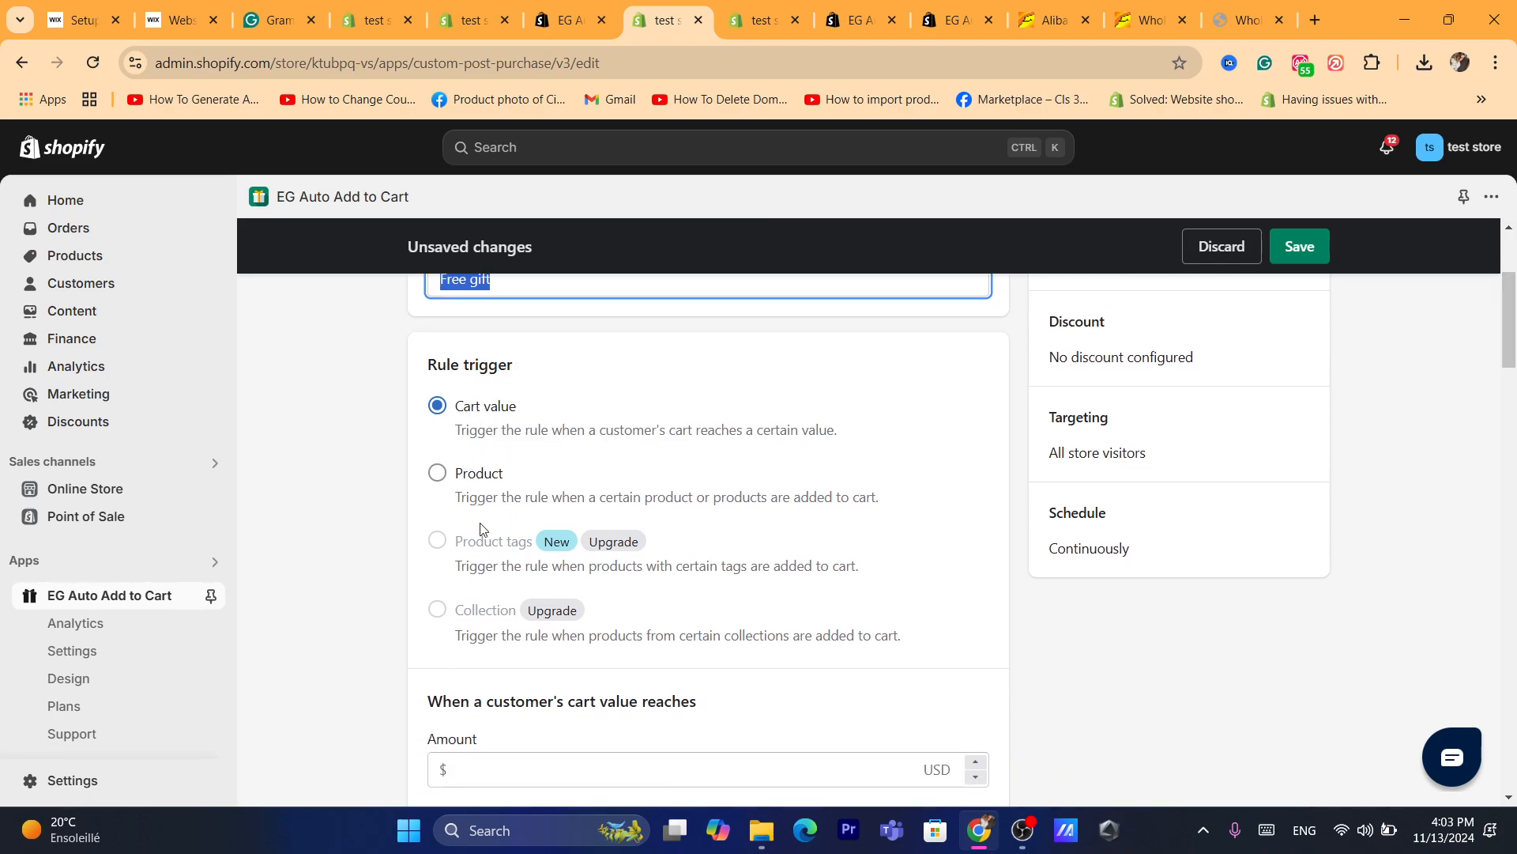
left_click(438, 474)
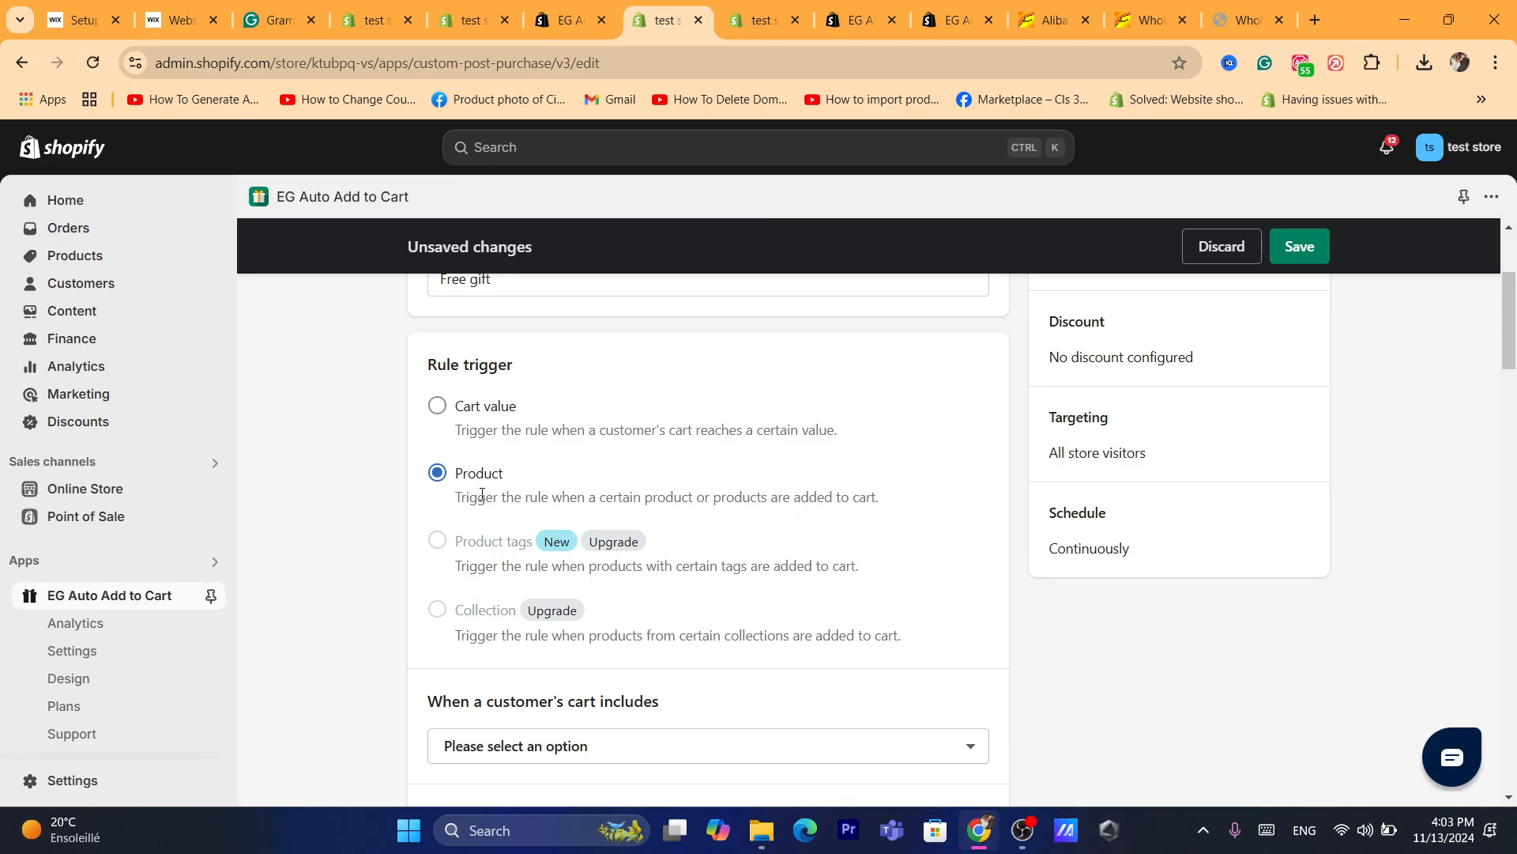
left_click(435, 411)
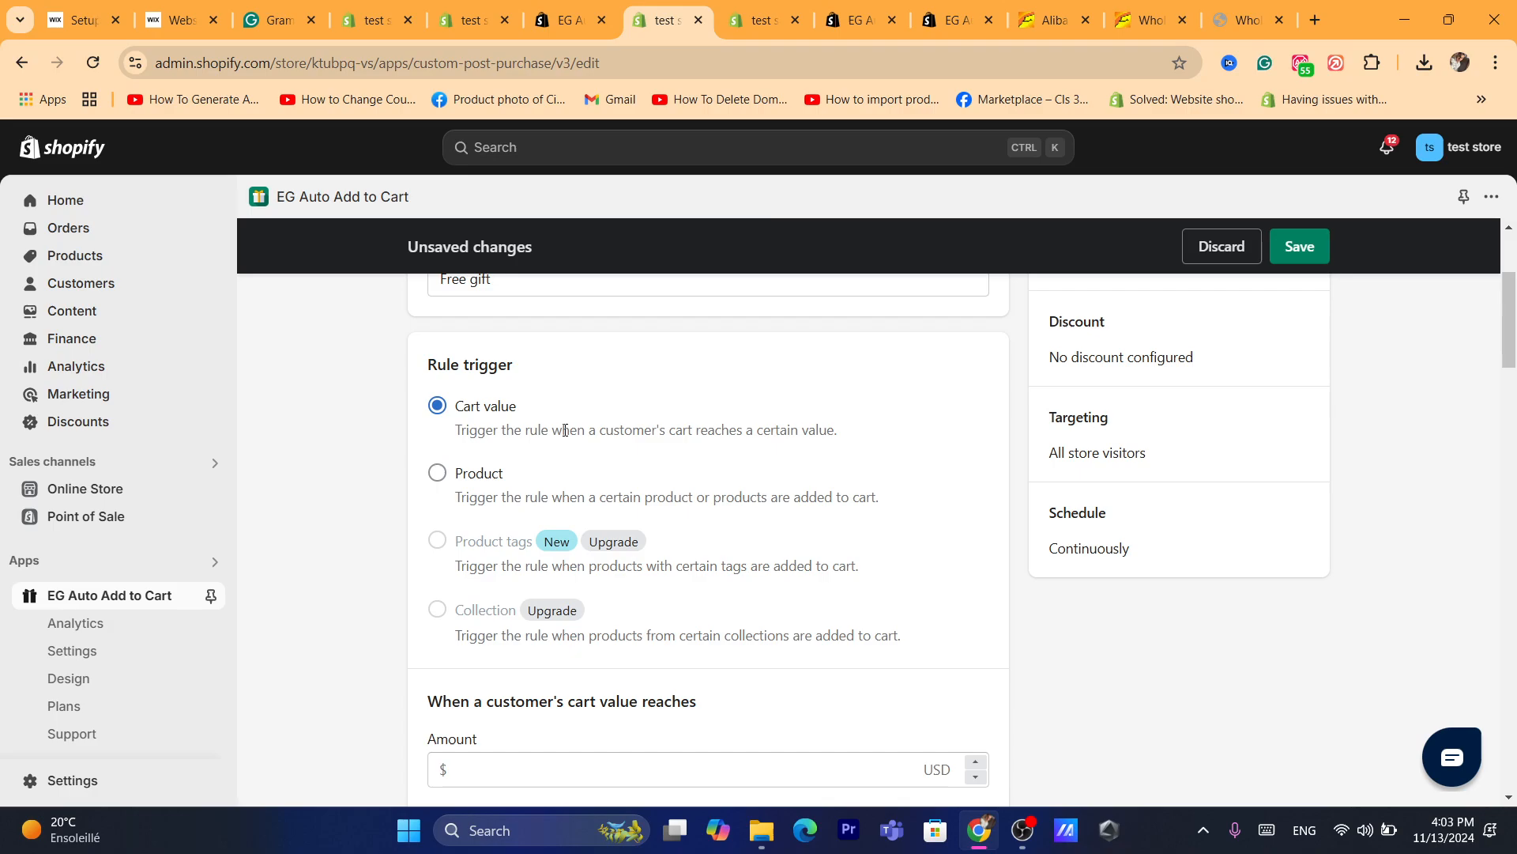
left_click_drag(565, 430, 669, 429)
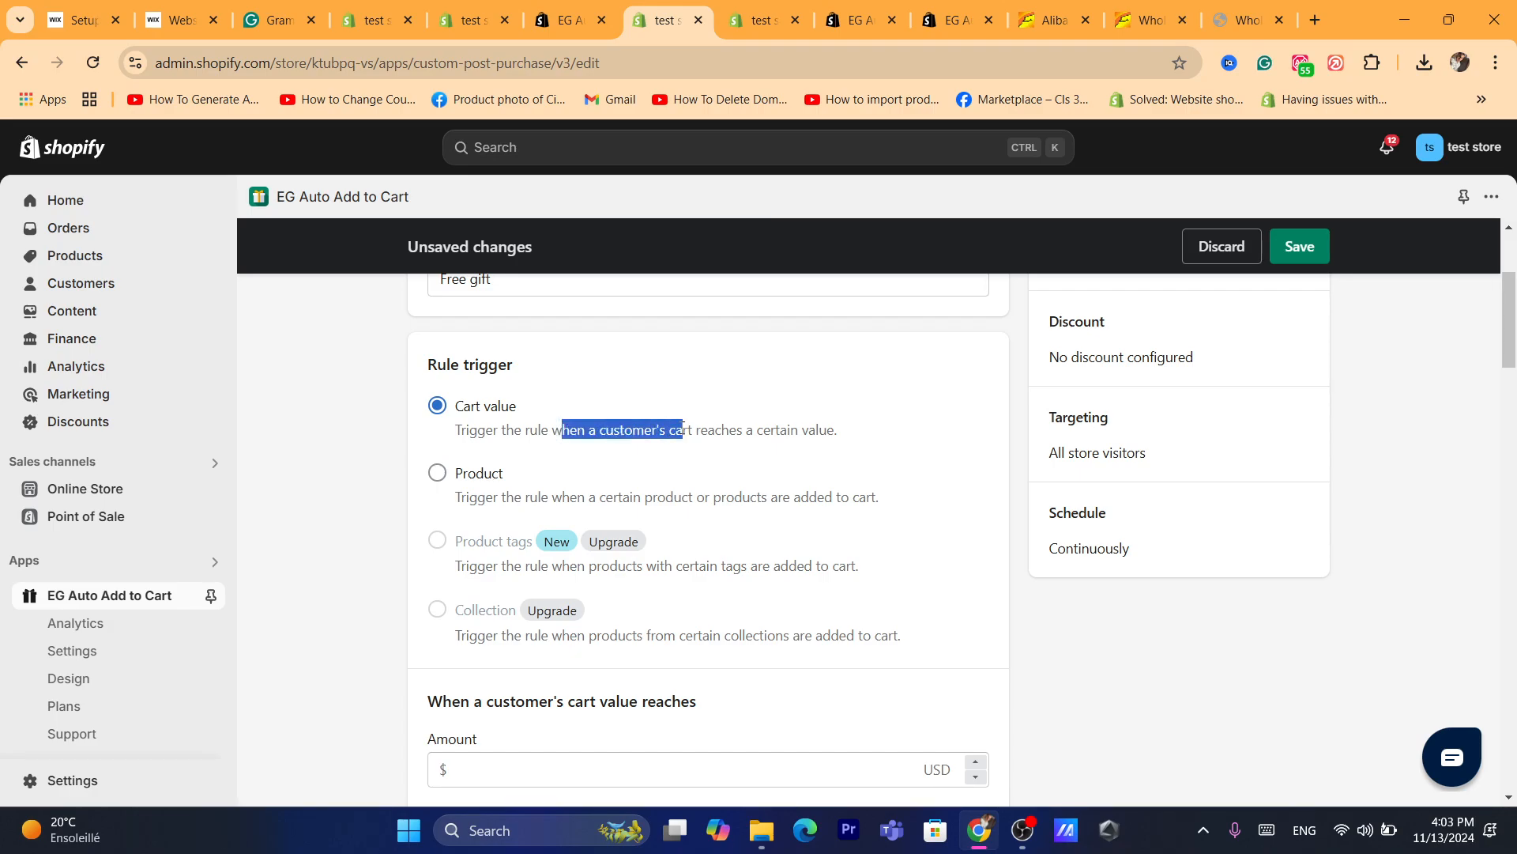
left_click(425, 461)
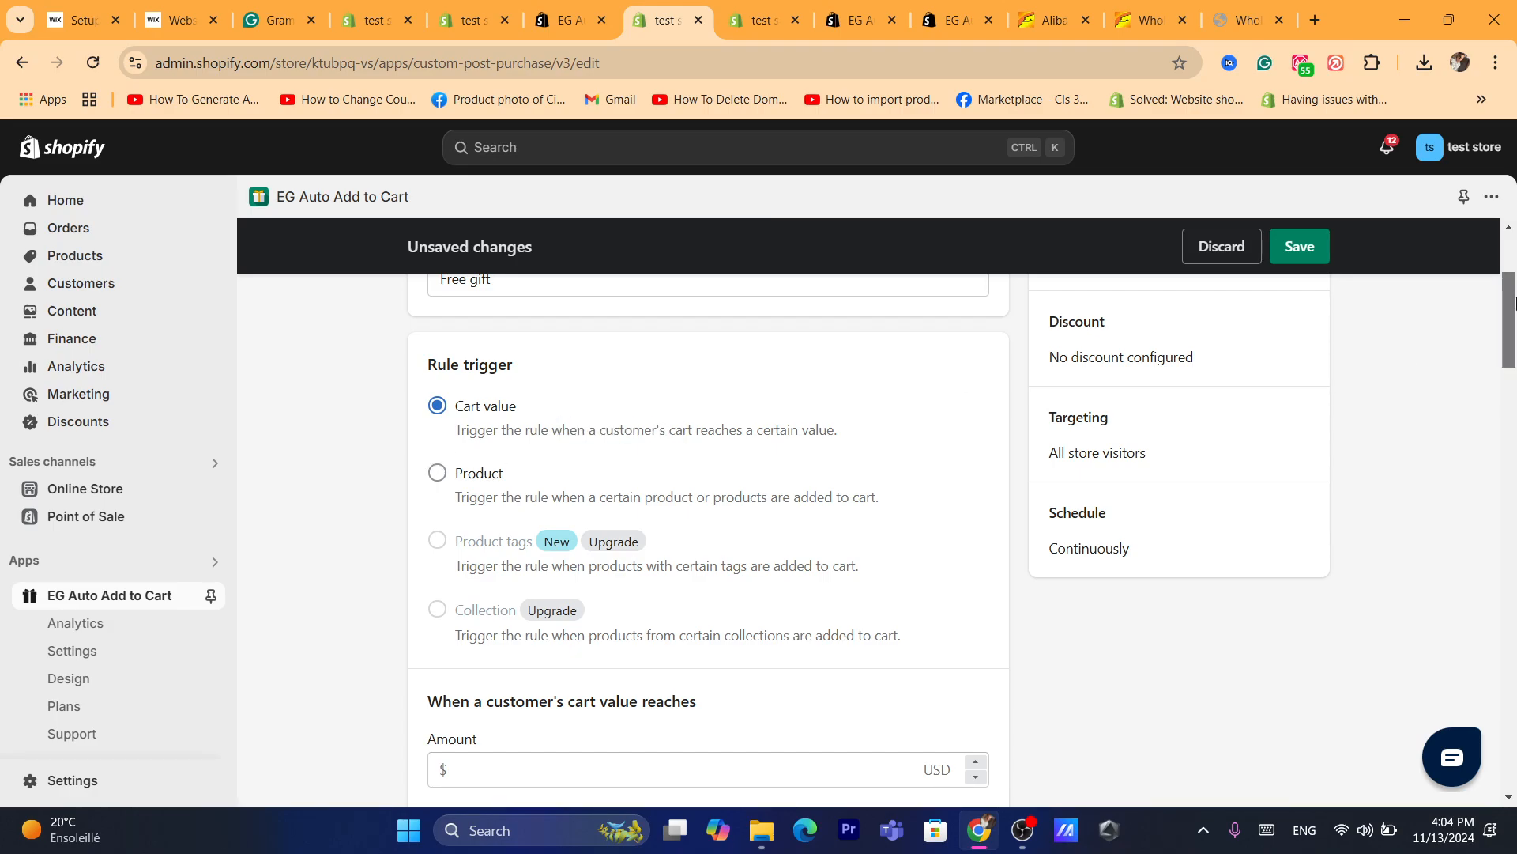
scroll(712, 474, "down", 3)
left_click(505, 494)
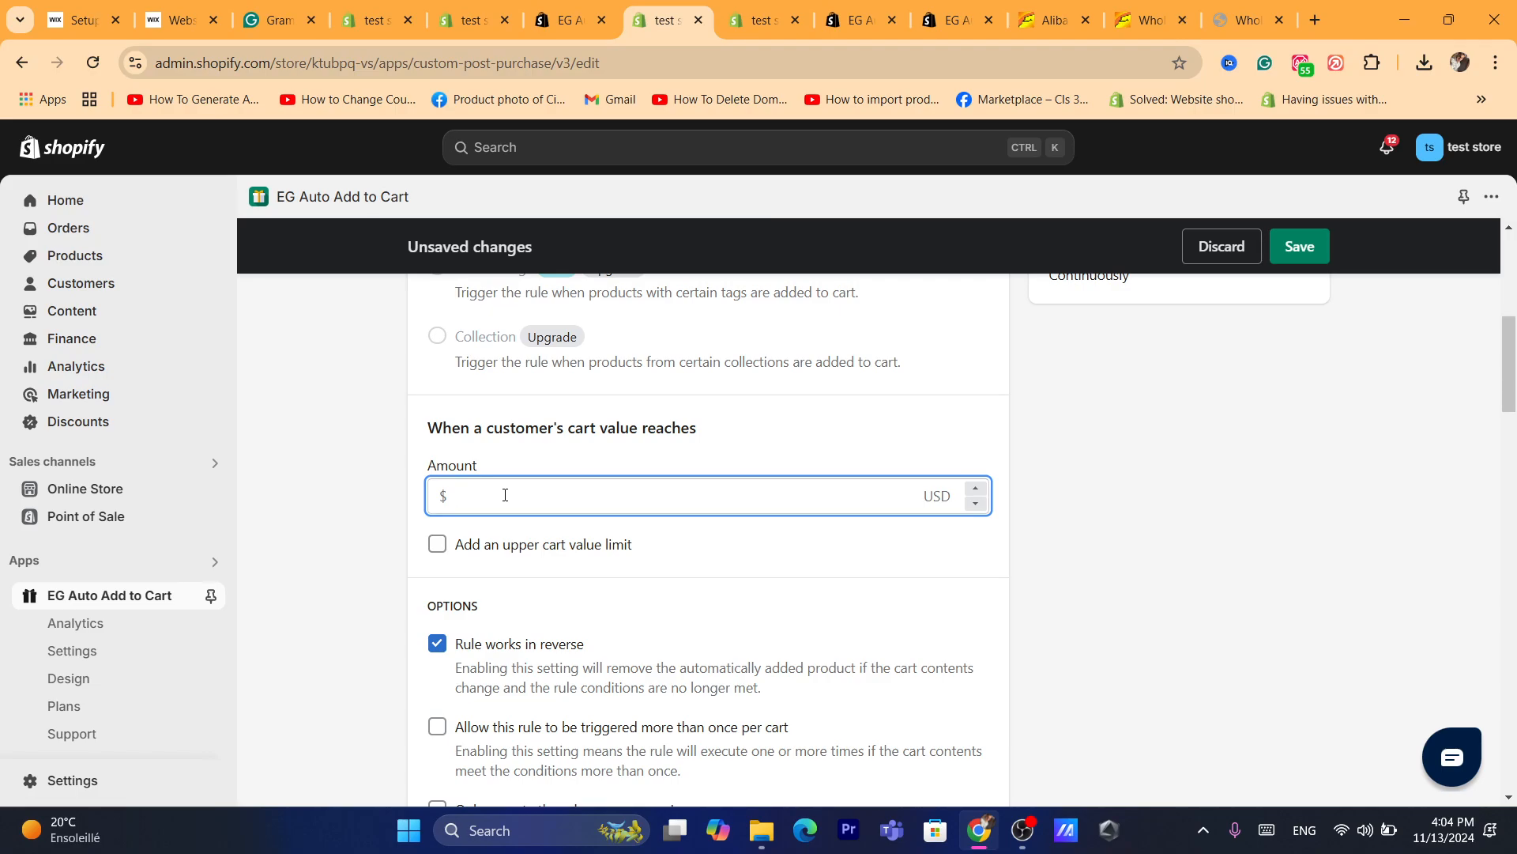
type("100")
left_click(1044, 549)
Step: Review the trigger options for reversing the rule, repeated triggering per cart and execution once per session
scroll(807, 421, "down", 2)
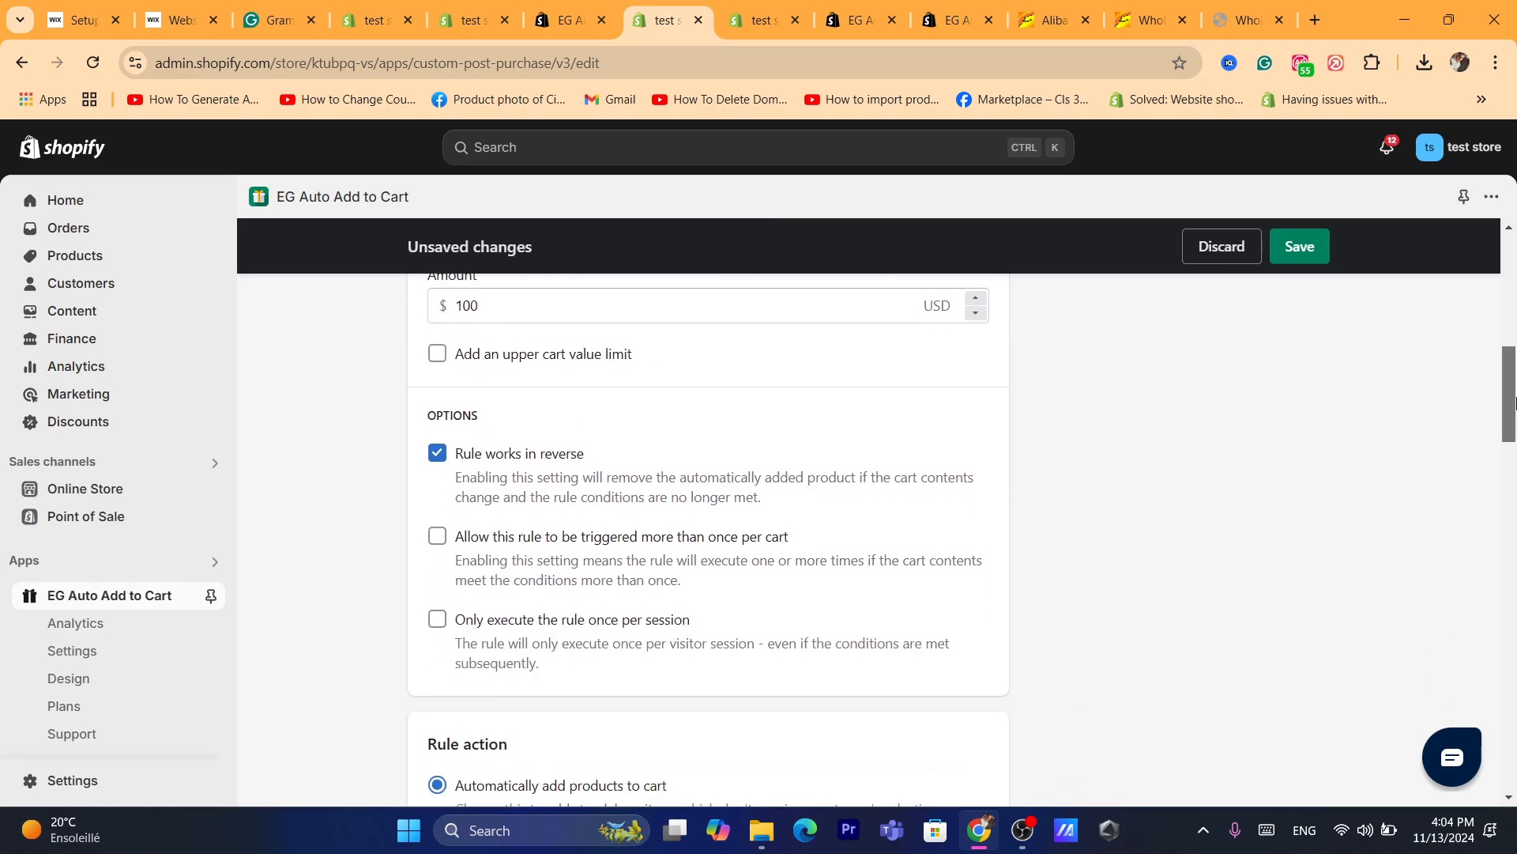
scroll(1513, 403, "up", 1)
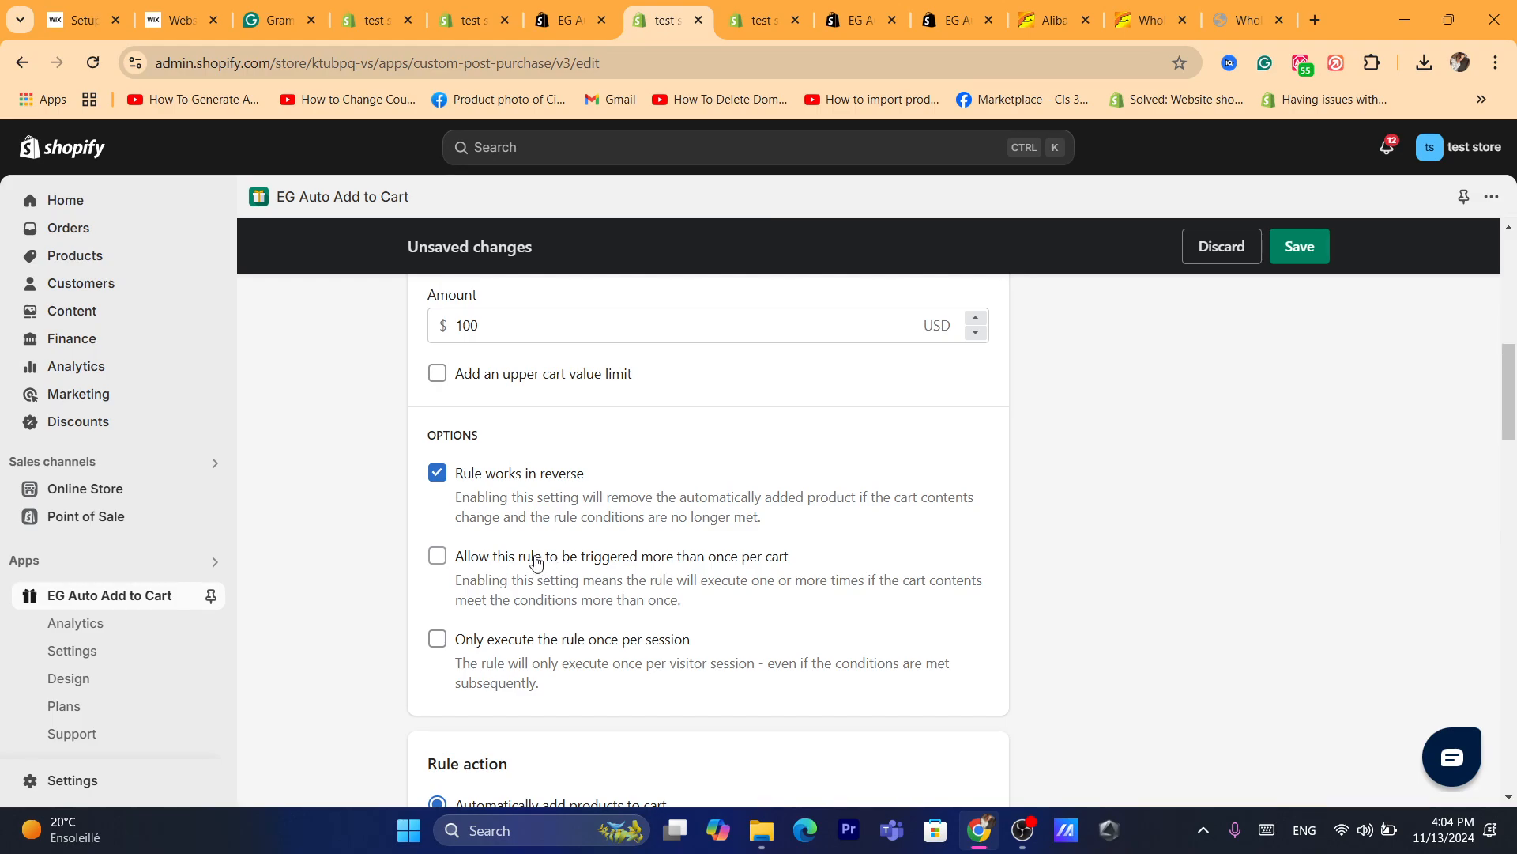
scroll(1513, 429, "down", 2)
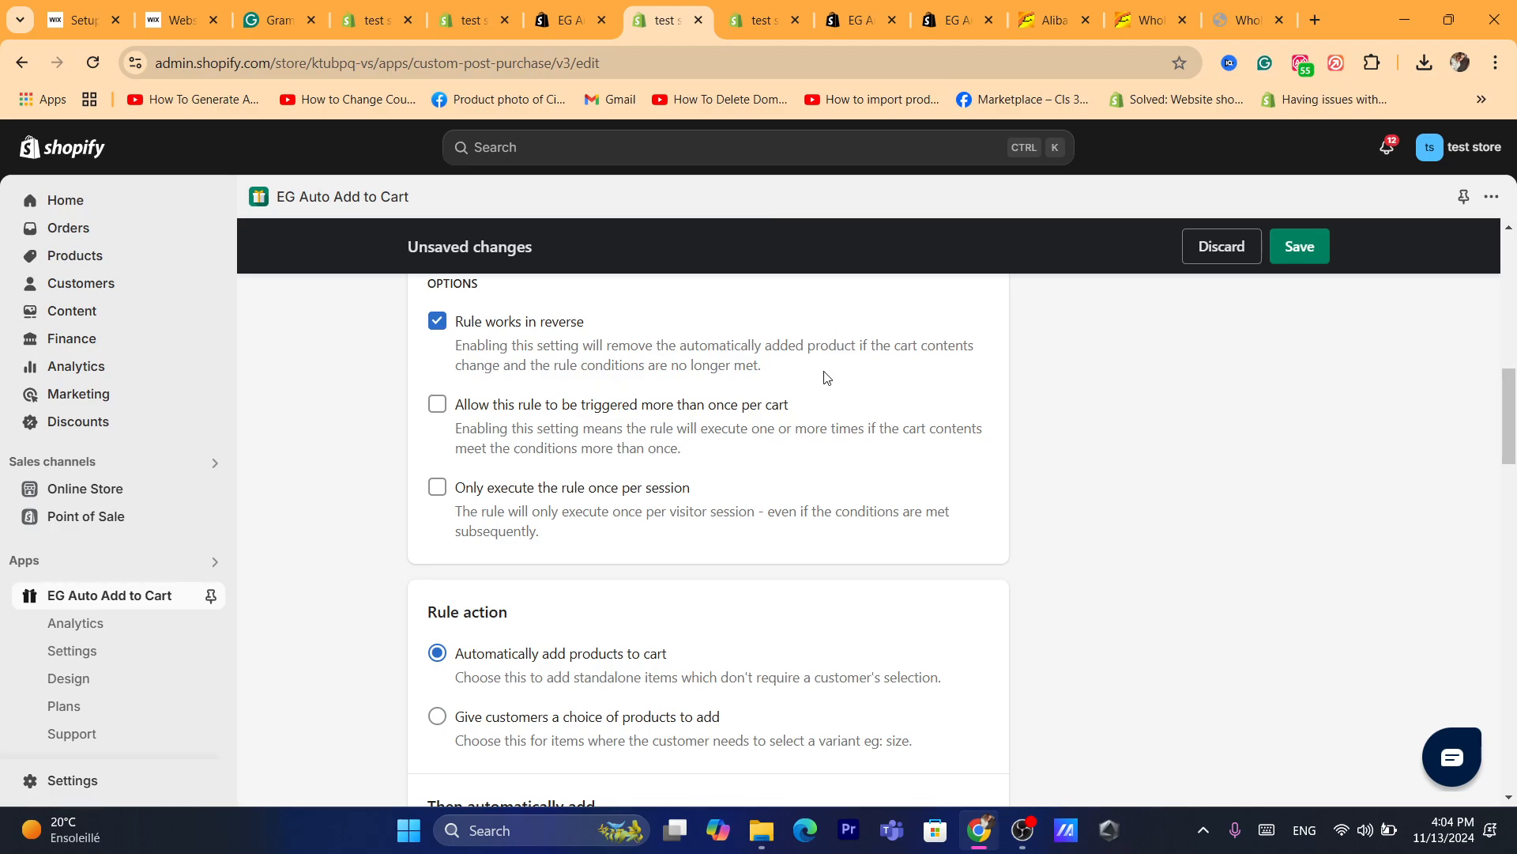
scroll(1186, 466, "up", 2)
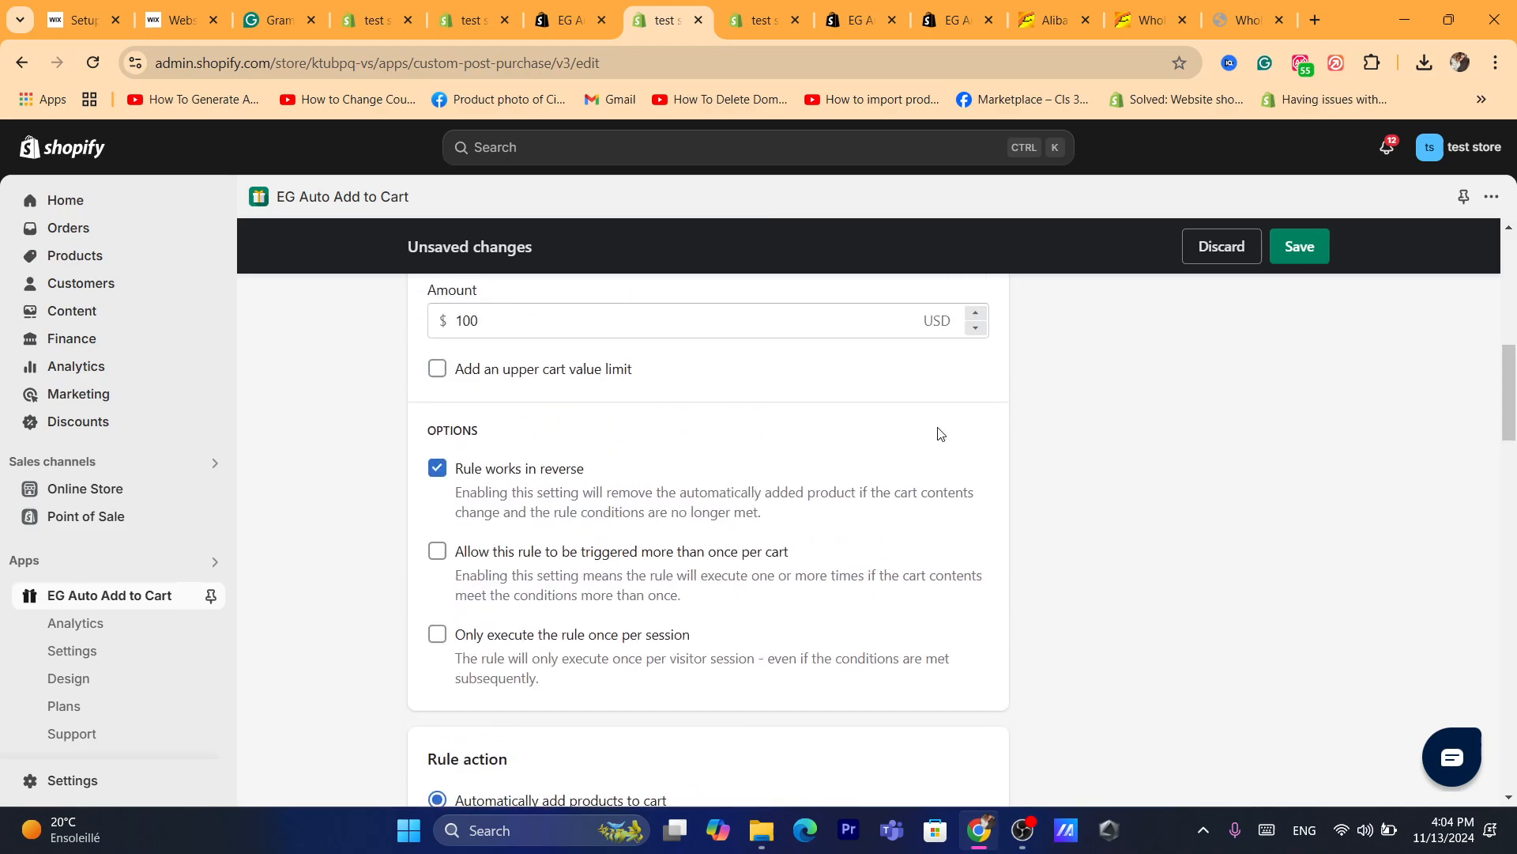
double_click(455, 430)
left_click(356, 408)
double_click(462, 430)
left_click(1152, 447)
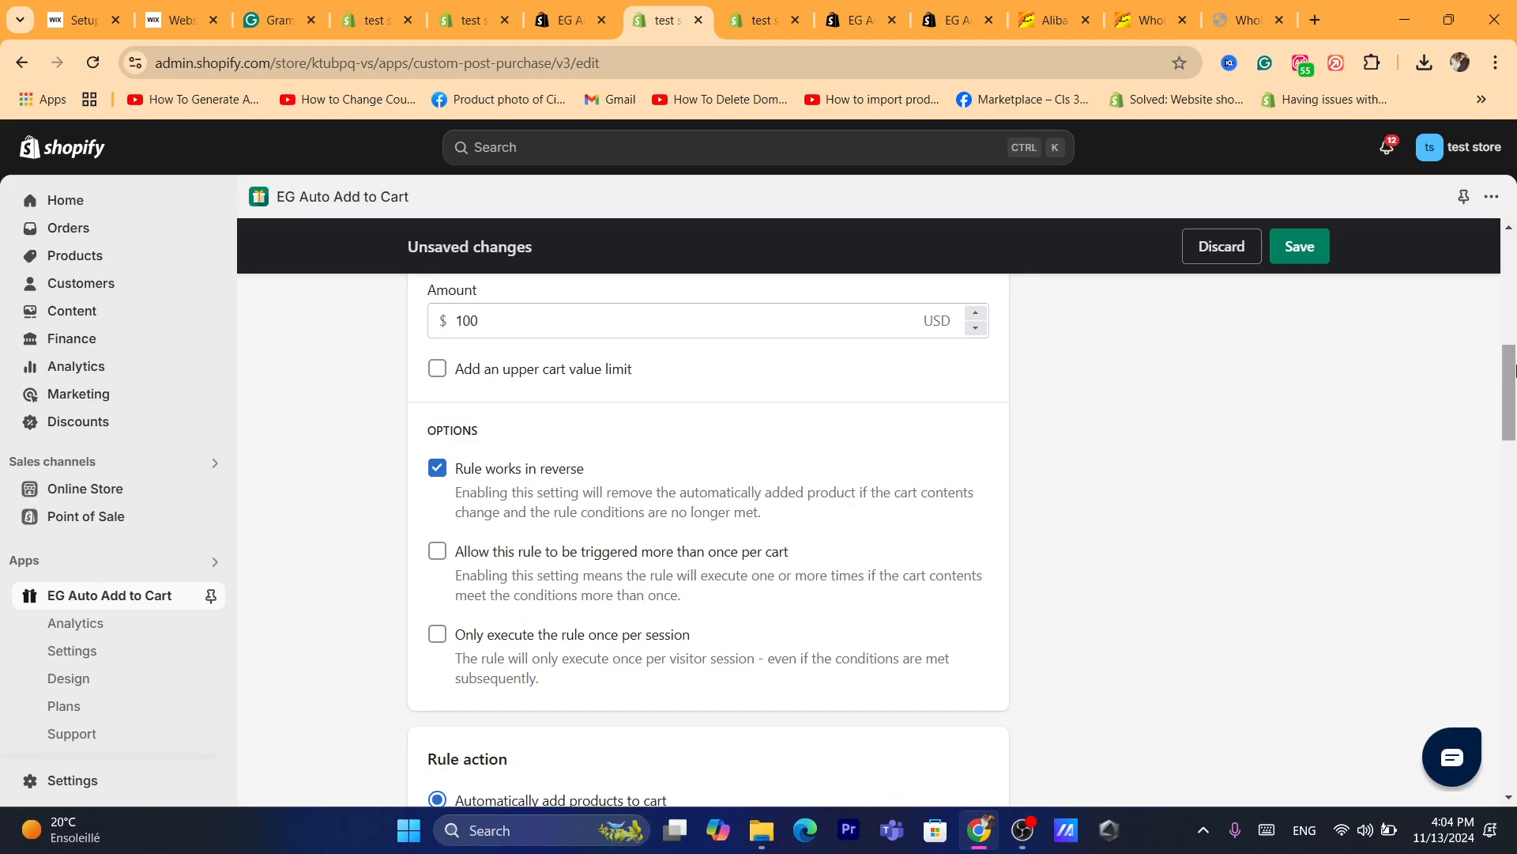
Step: Choose "Free Gift For you" as the product that the rule automatically adds to the cart
left_click_drag(1512, 382, 1513, 443)
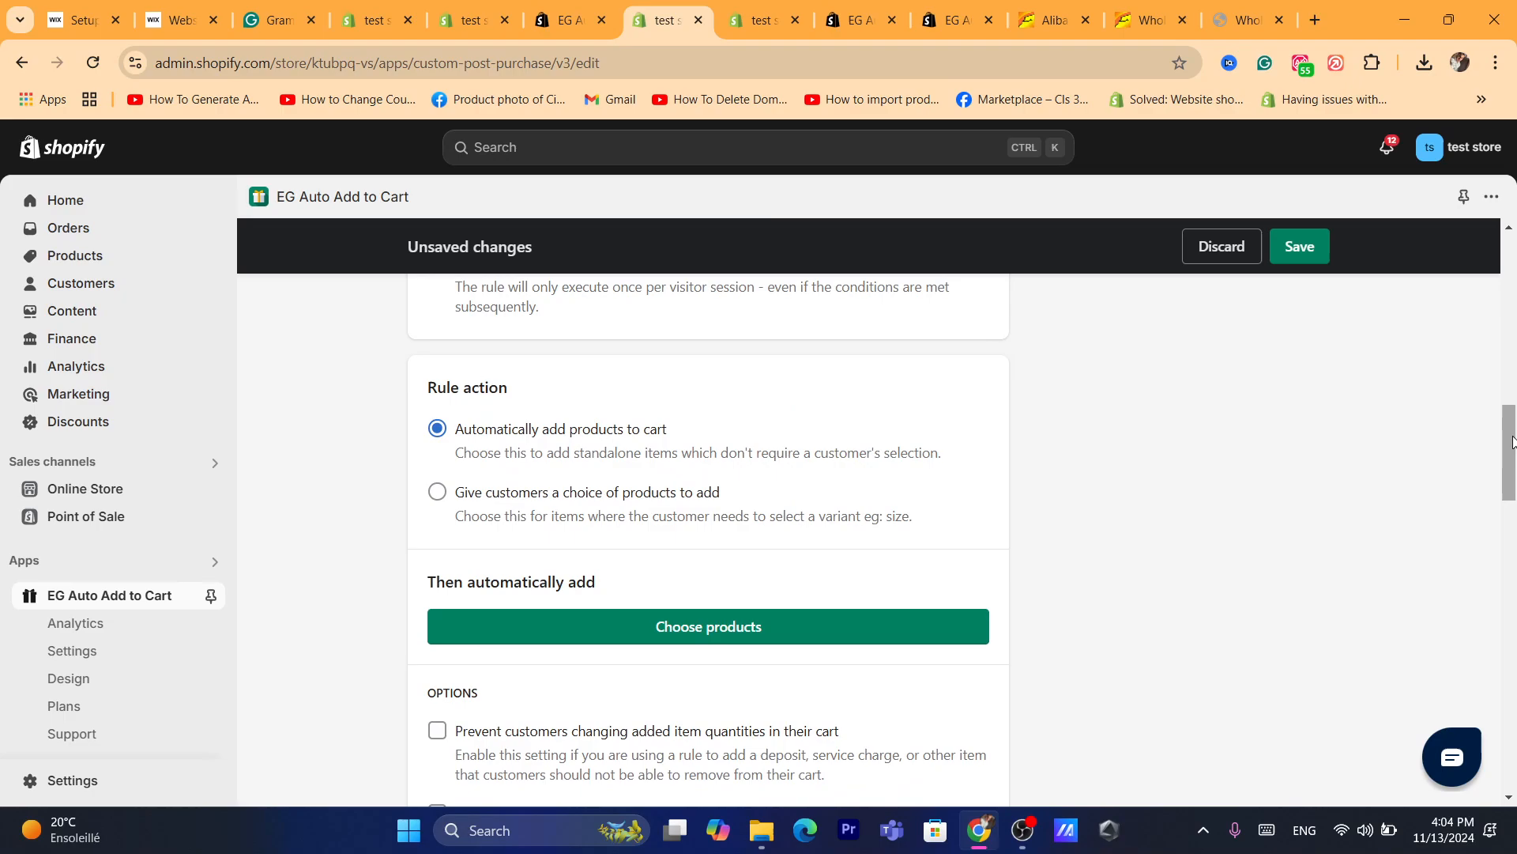
triple_click(443, 383)
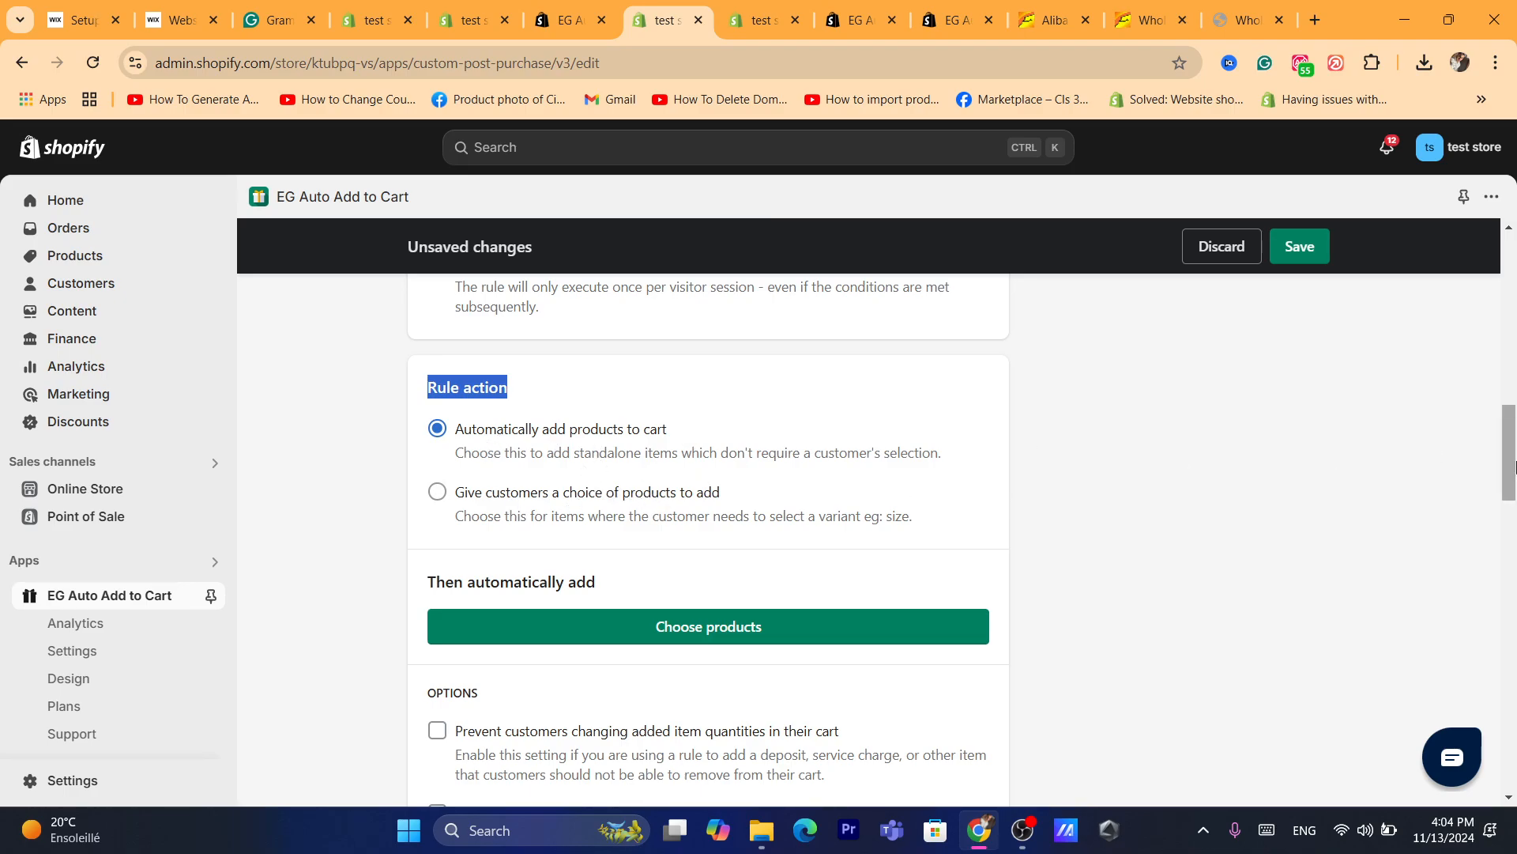
left_click_drag(1514, 466, 1514, 494)
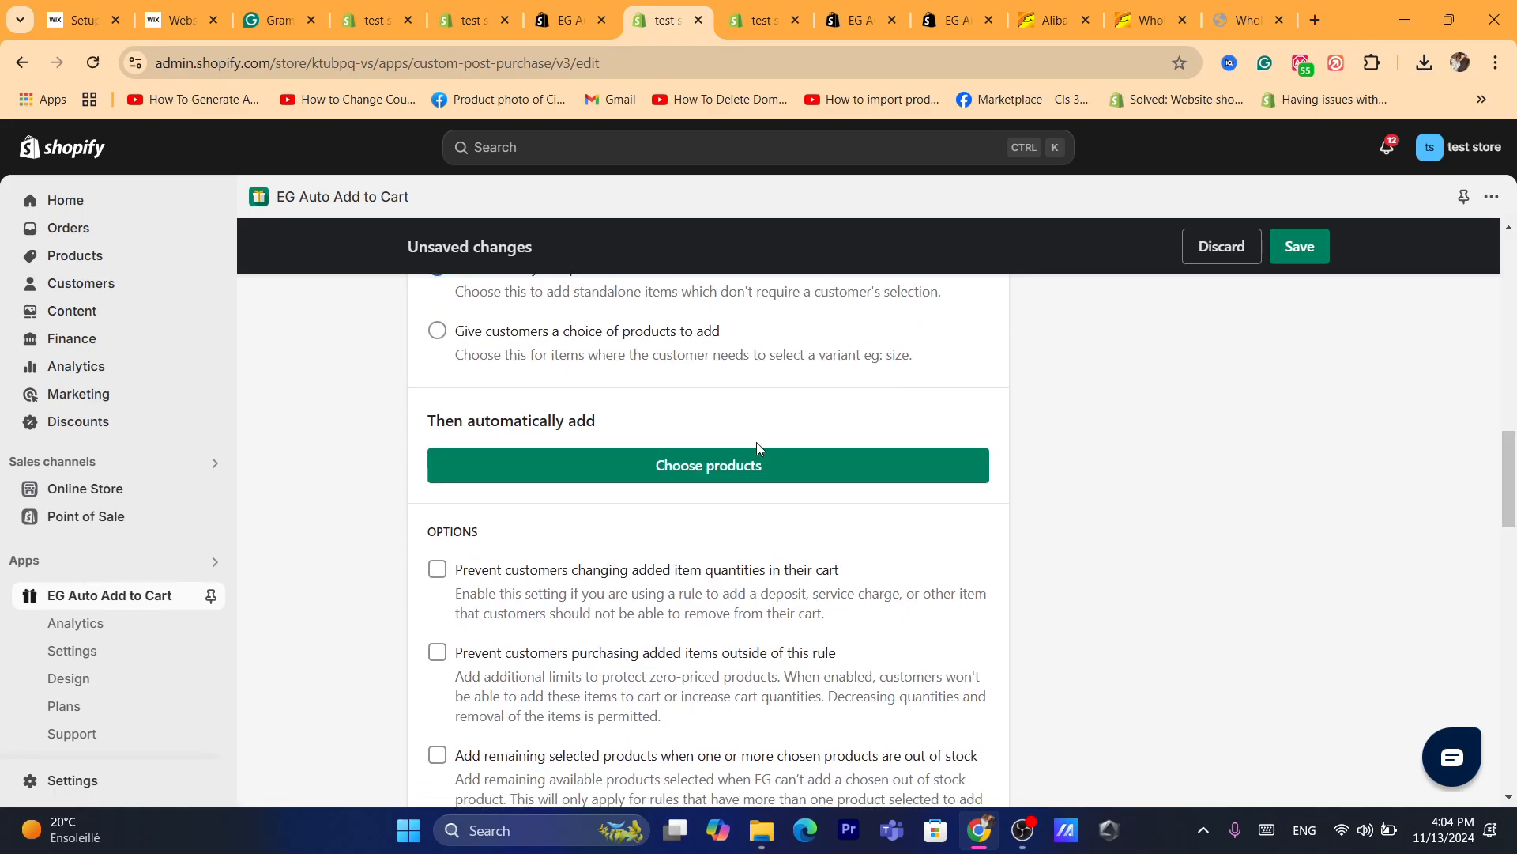
triple_click(510, 422)
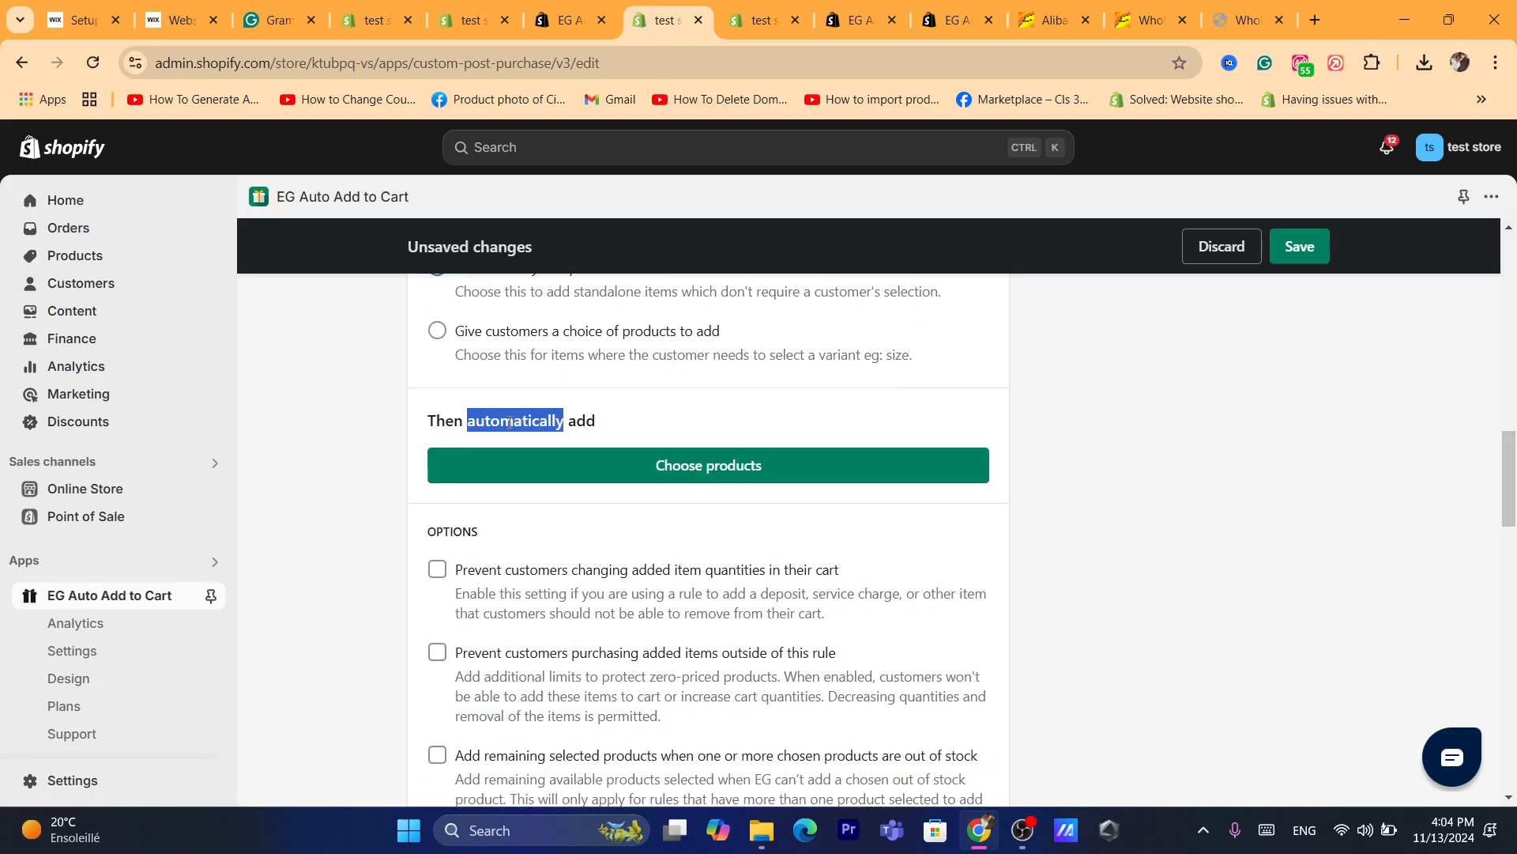
left_click(443, 423)
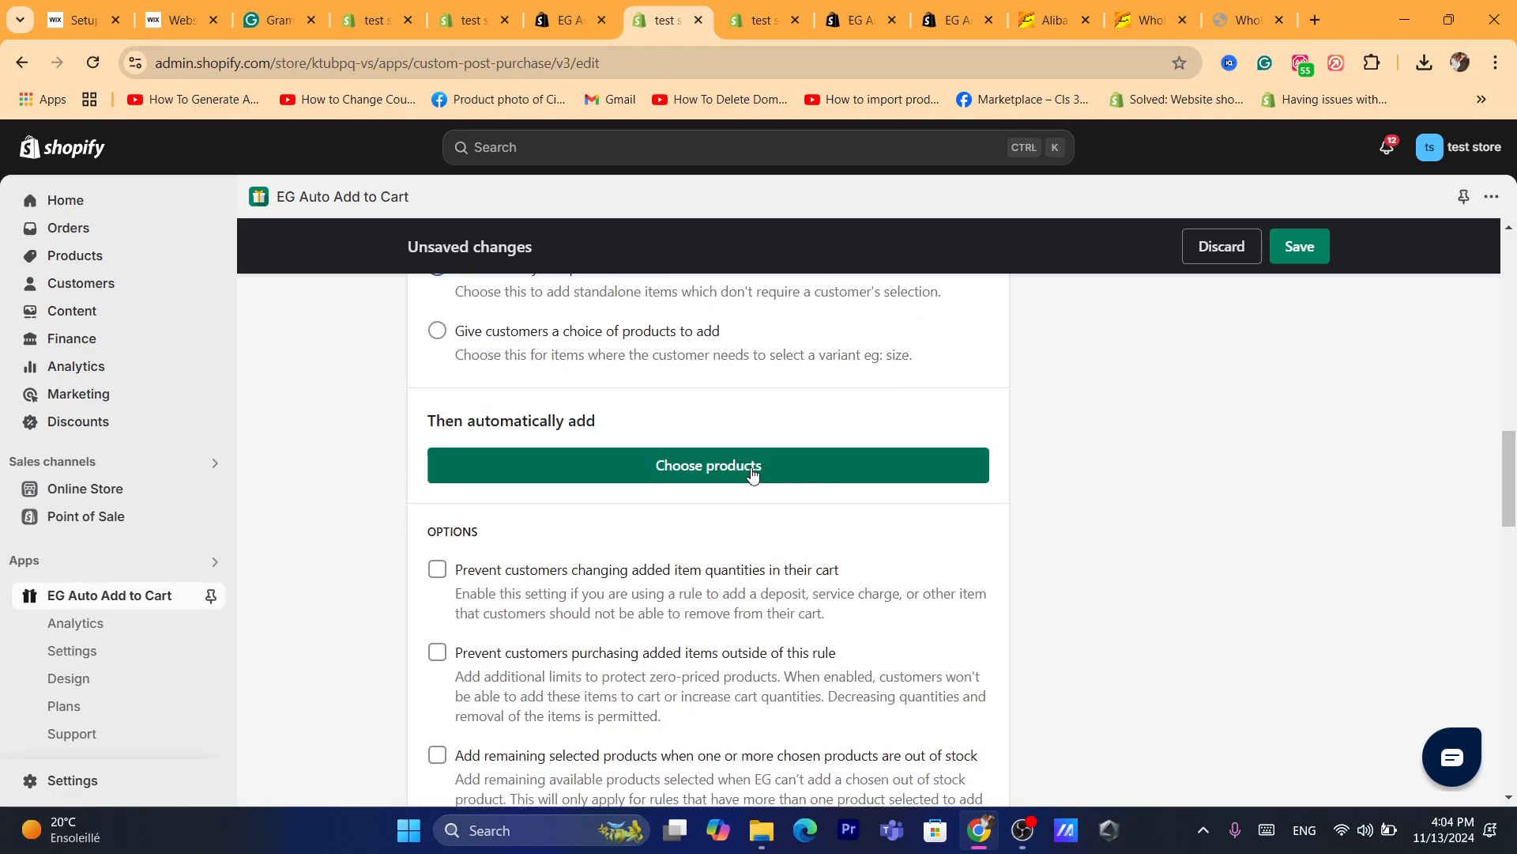
left_click(681, 478)
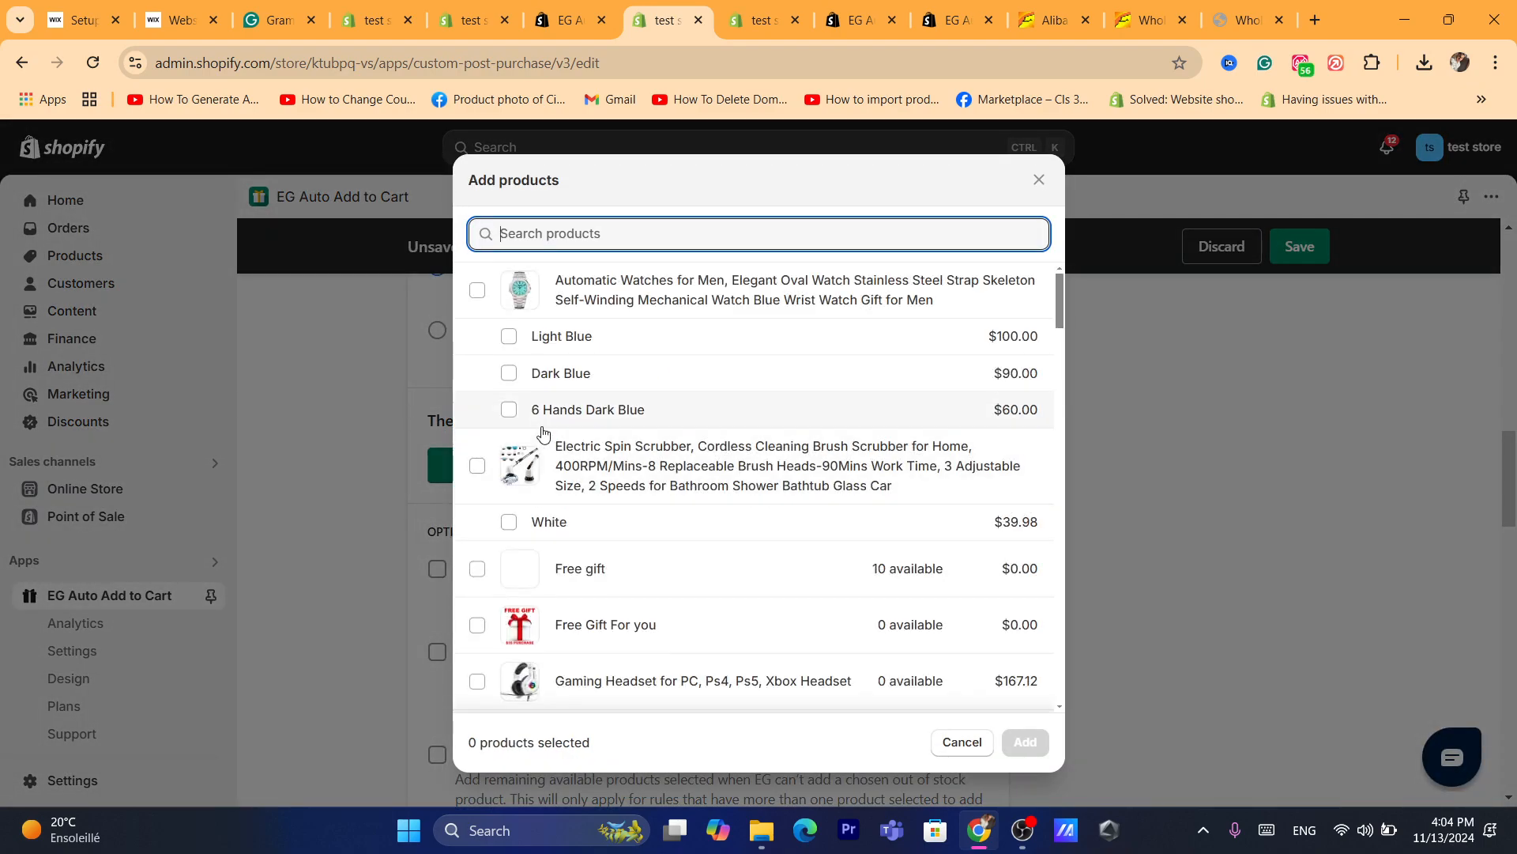
left_click(475, 626)
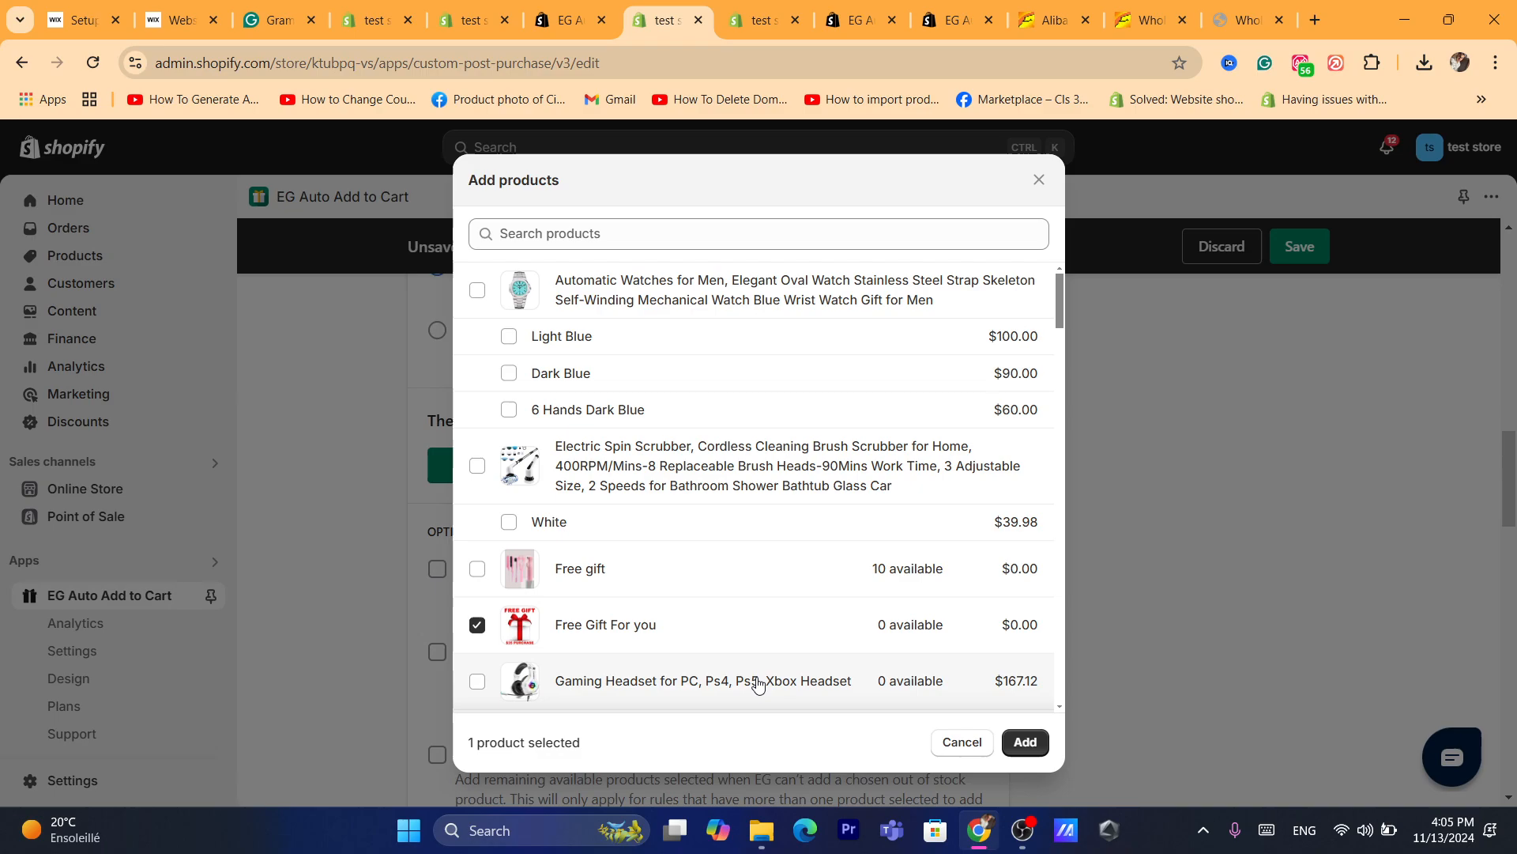
left_click(1021, 740)
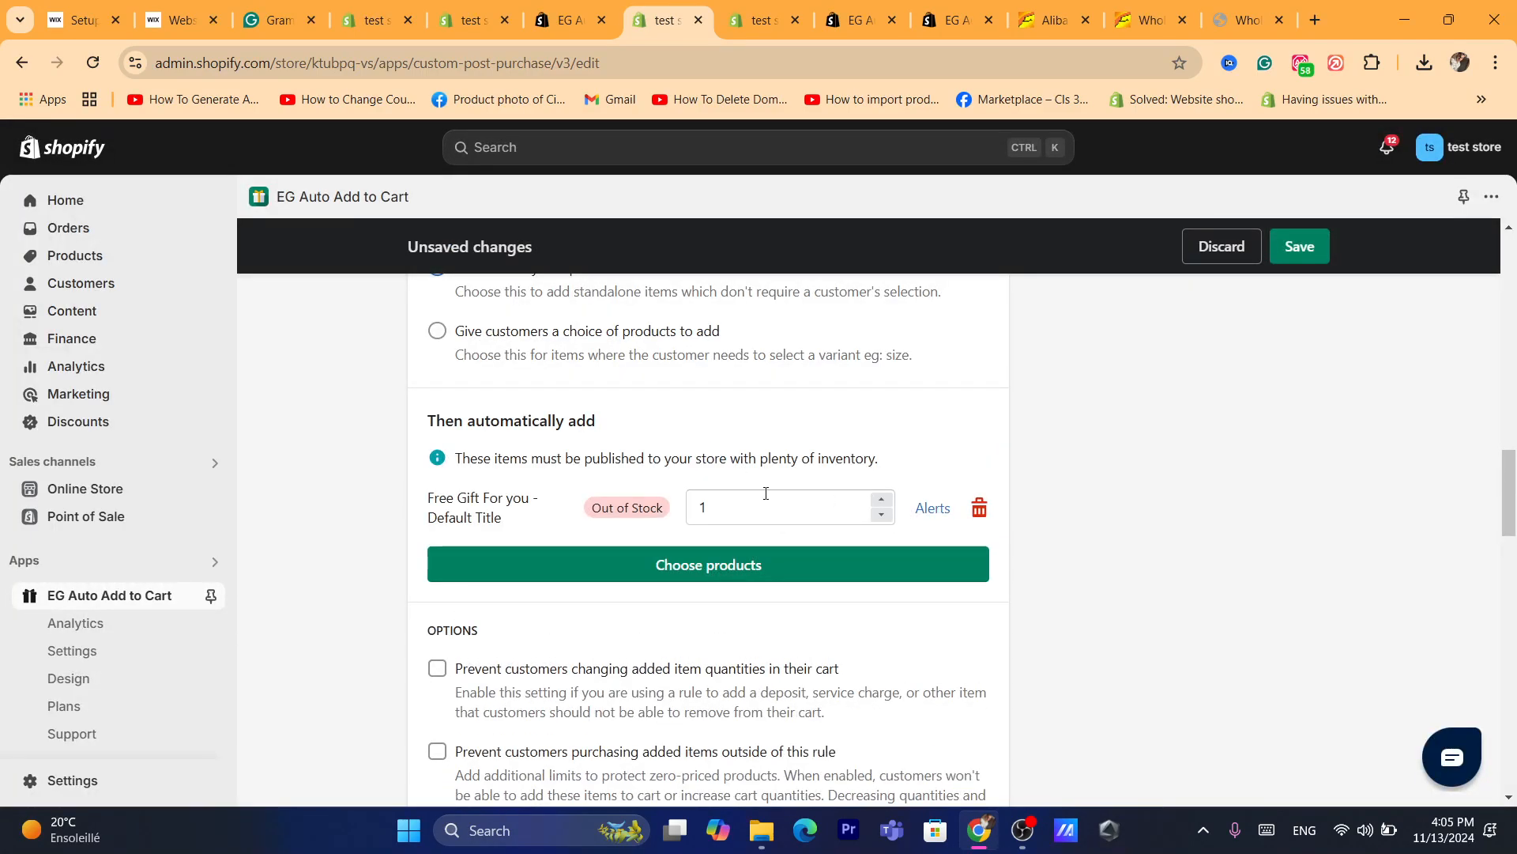
Step: Set the automatically added quantity of "Free Gift For you" to 11
double_click(766, 493)
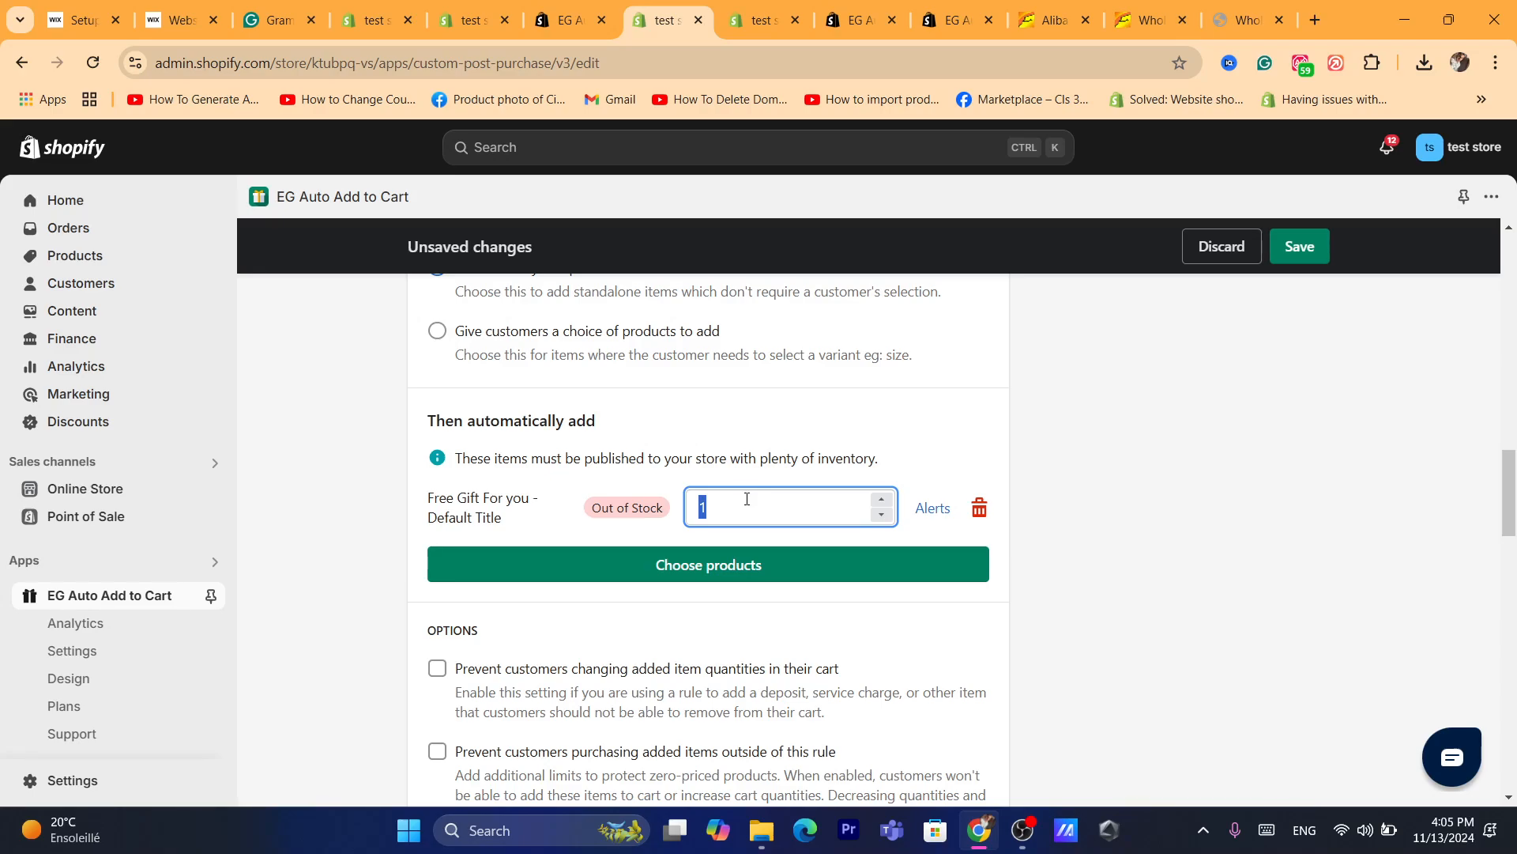
type("11")
left_click(1085, 523)
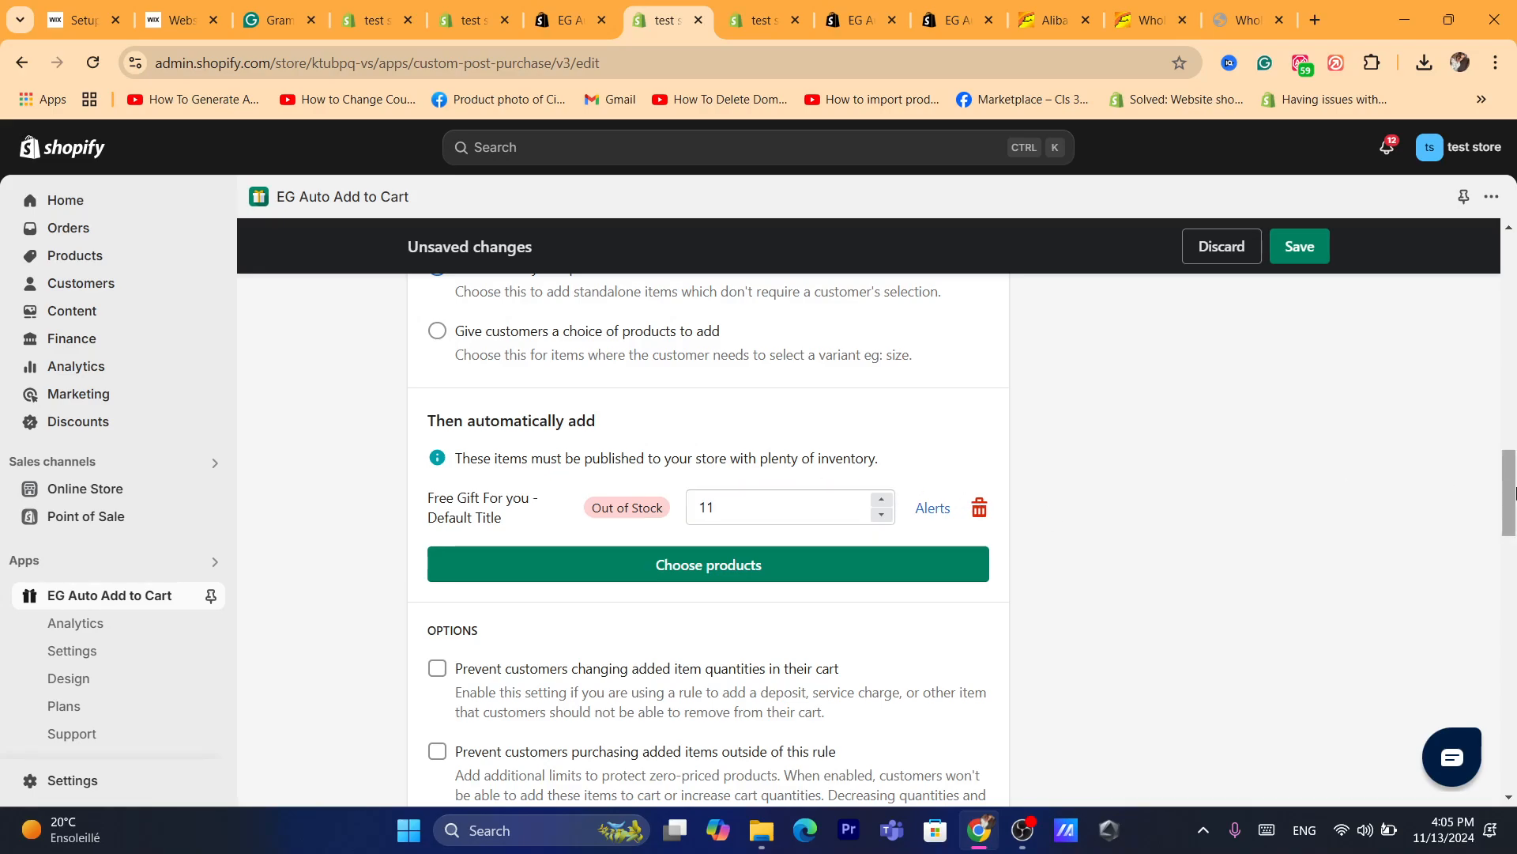
Step: Open the store's product list in a separate browser tab and open the "Free Gift For you" product
left_click_drag(1514, 492, 1513, 513)
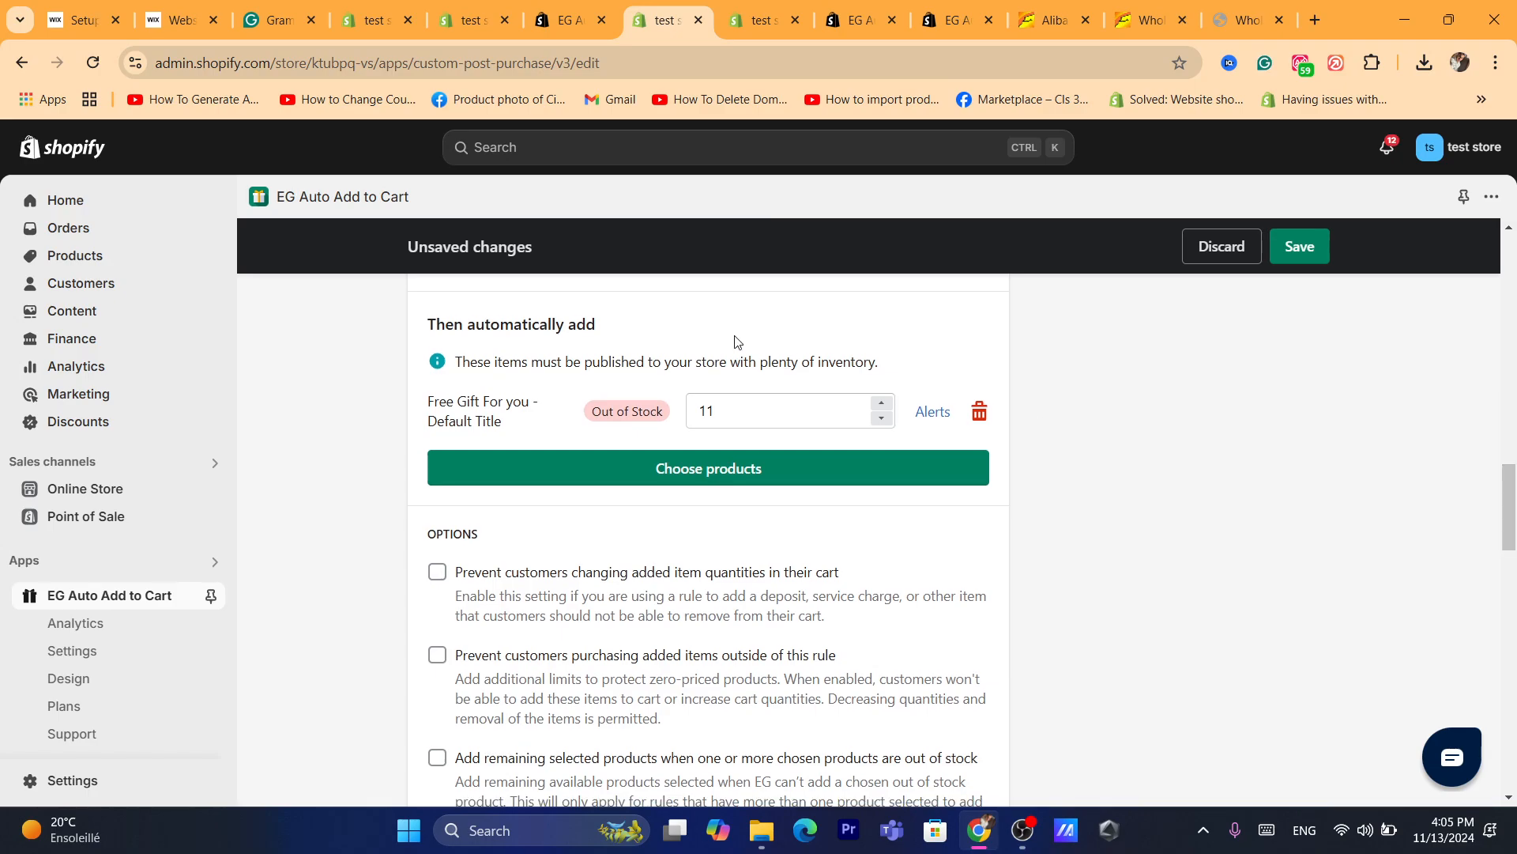
double_click(709, 410)
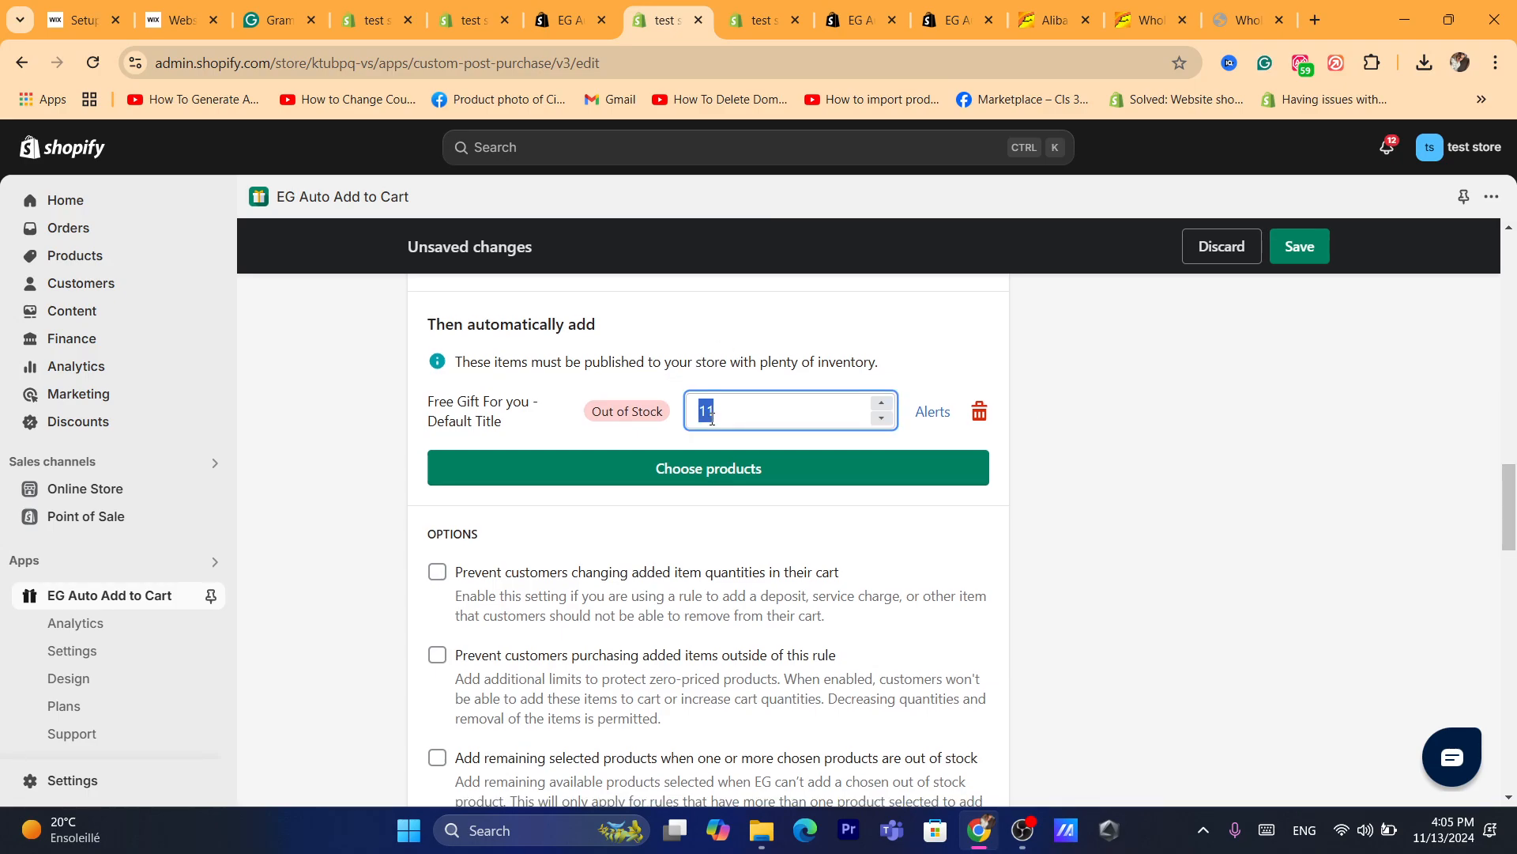
right_click(121, 255)
key("Escape")
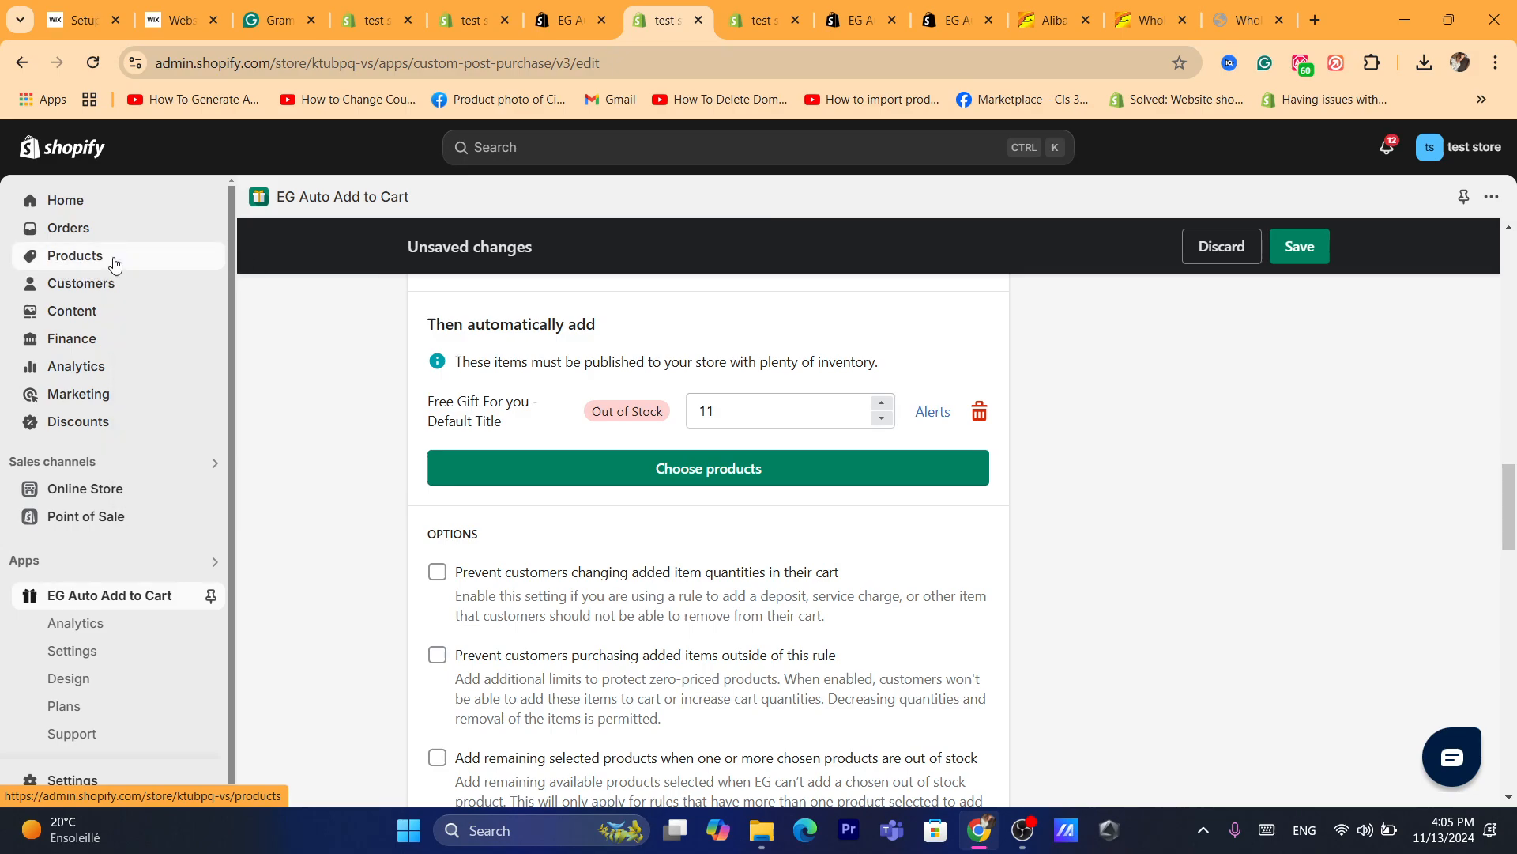
right_click(139, 274)
left_click(170, 283)
left_click_drag(802, 10, 713, 13)
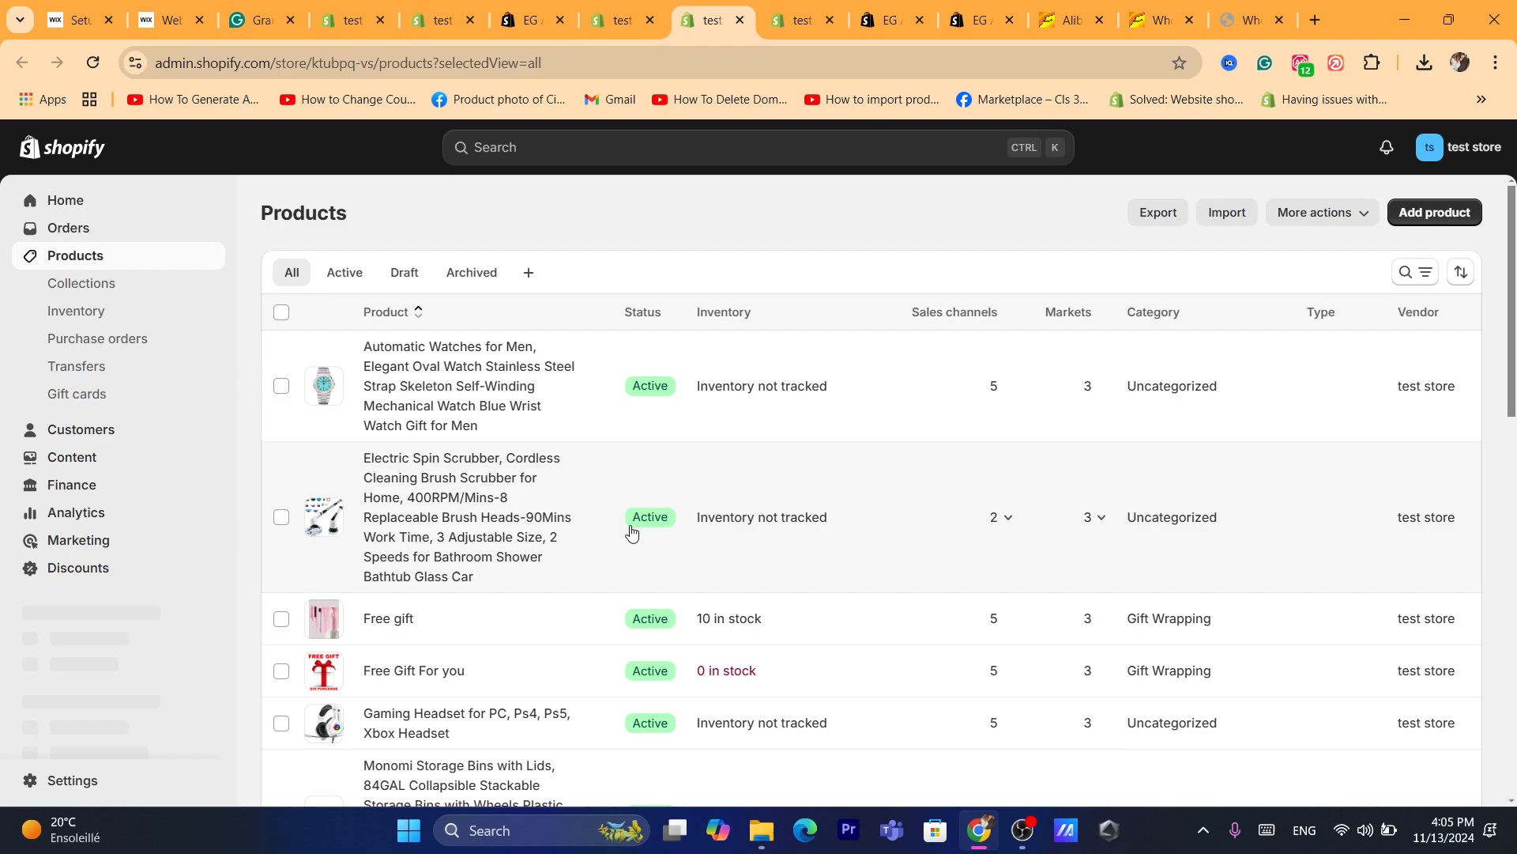
left_click(418, 671)
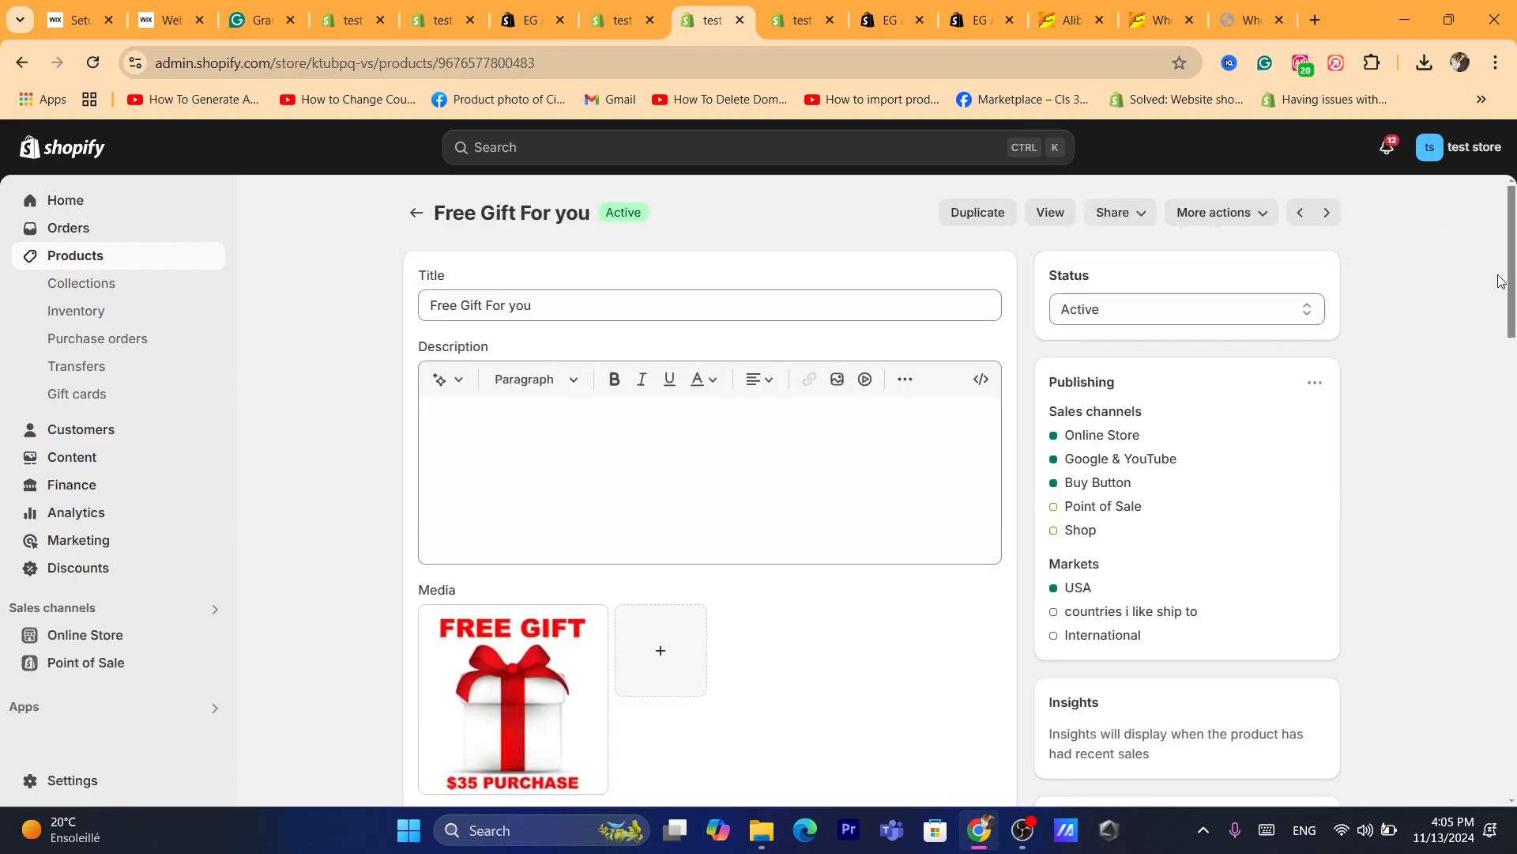
Step: Set the product's available quantity at Shop location to 3, save it, and return to the gift rule, closing the product's tab
left_click_drag(1511, 281, 1516, 519)
left_click(892, 510)
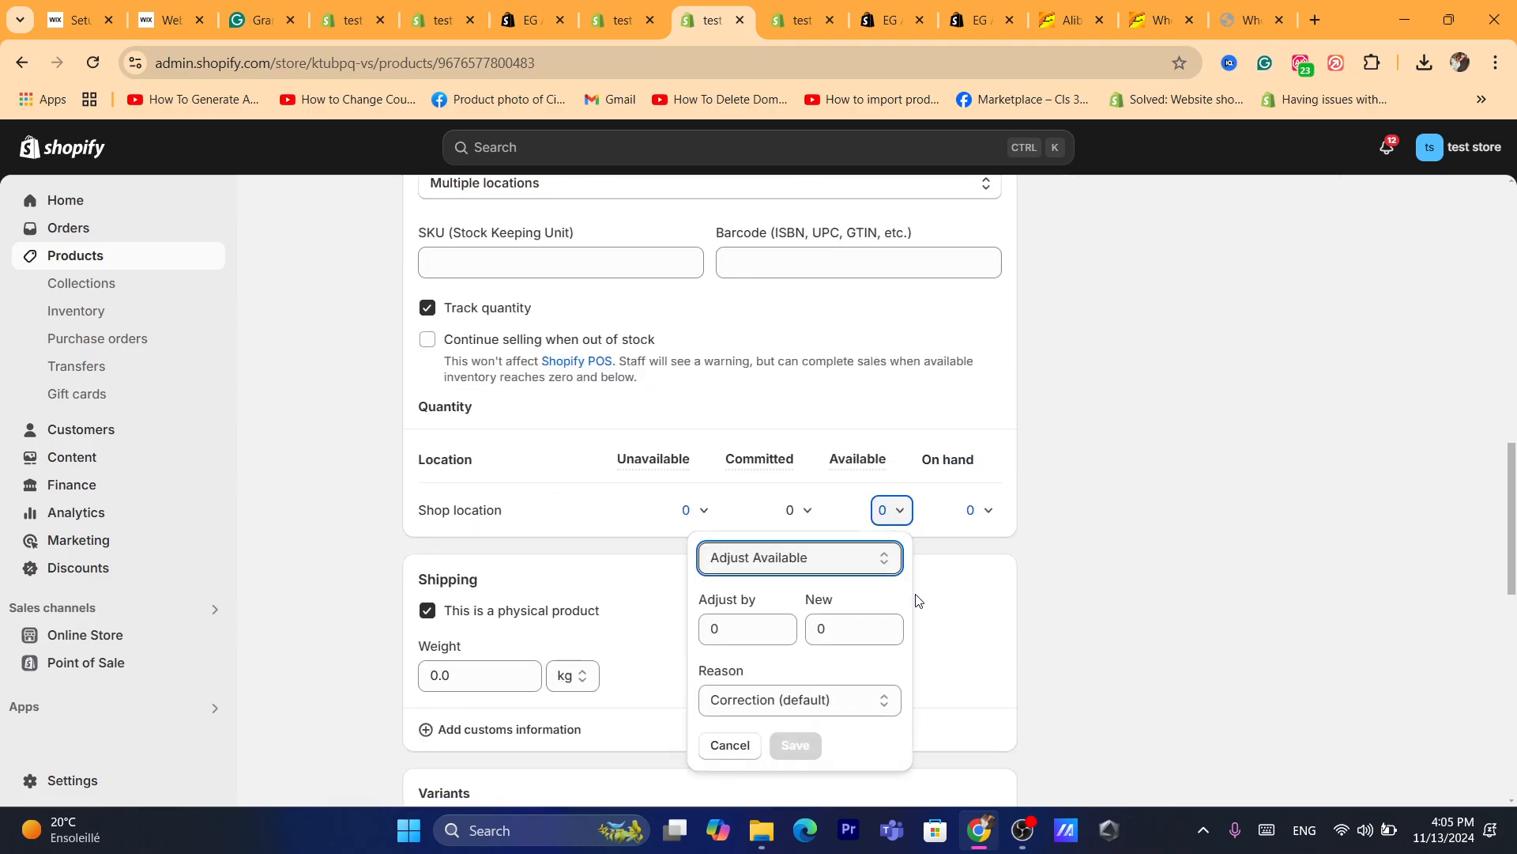
left_click(848, 636)
type("3")
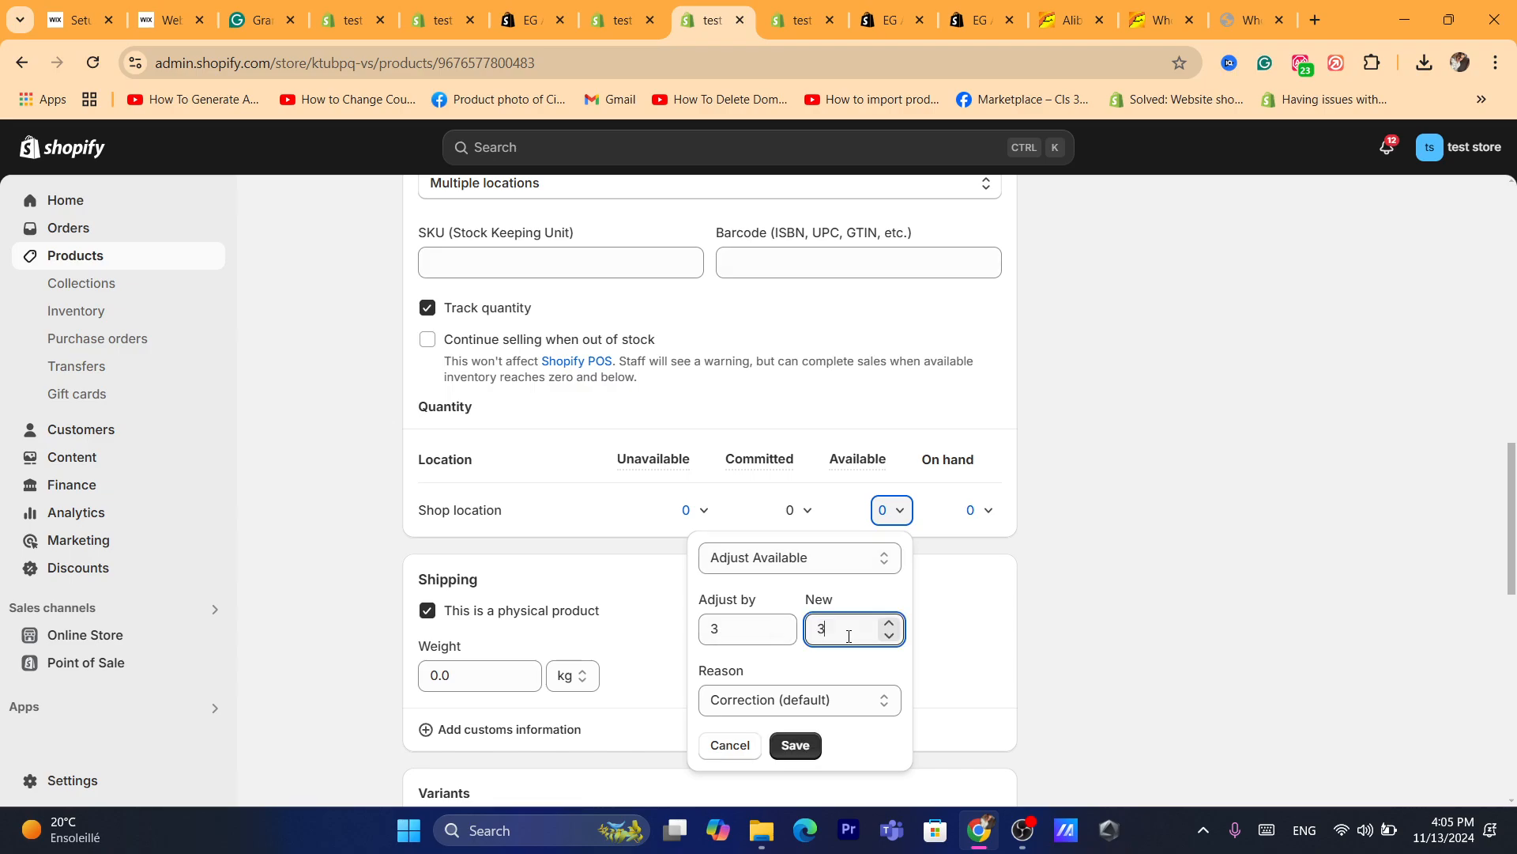
left_click(796, 745)
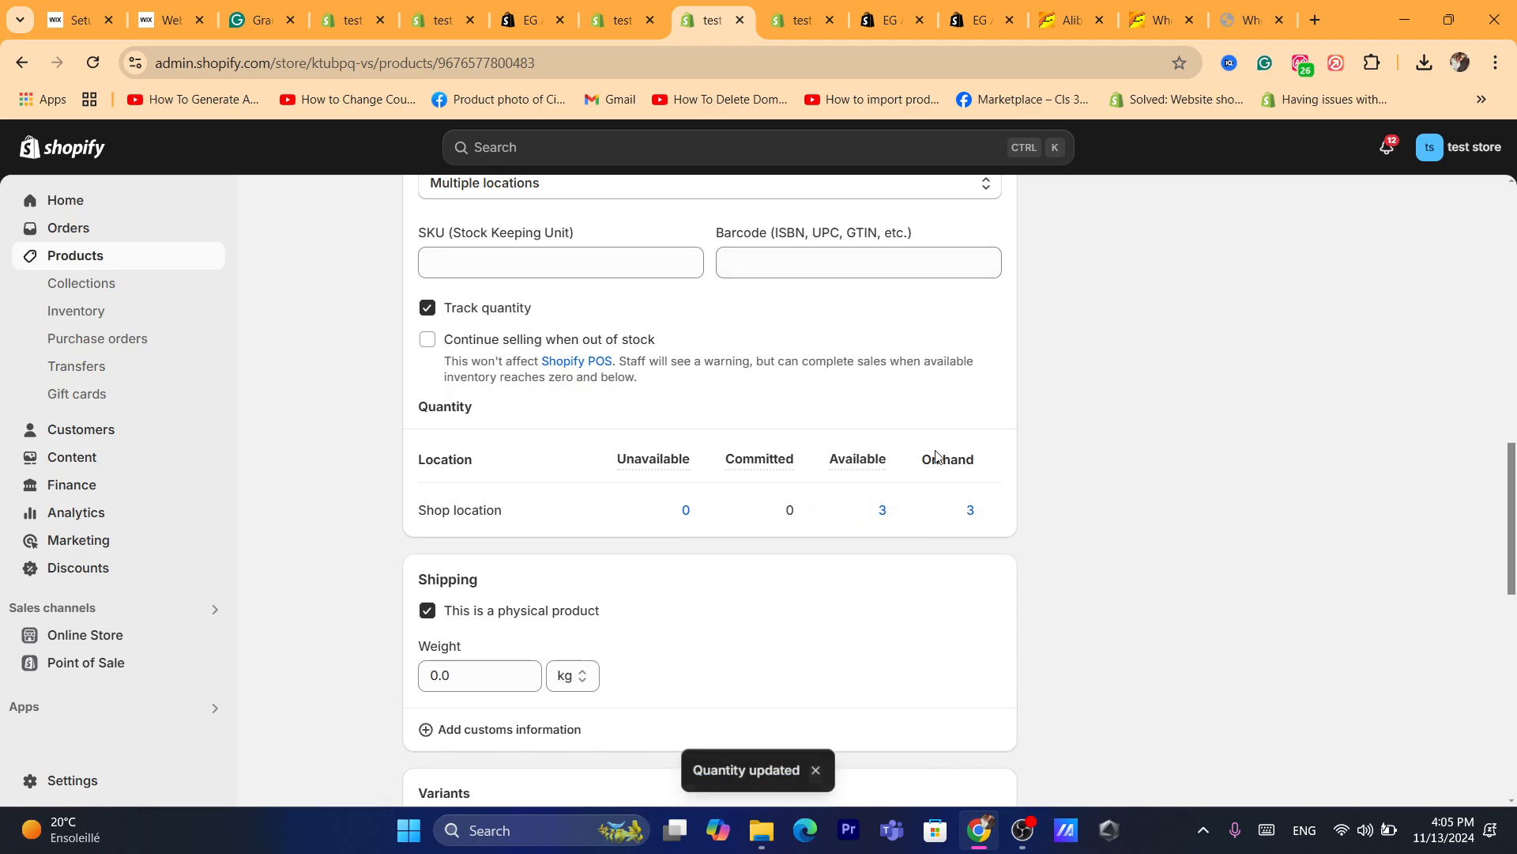
left_click(739, 21)
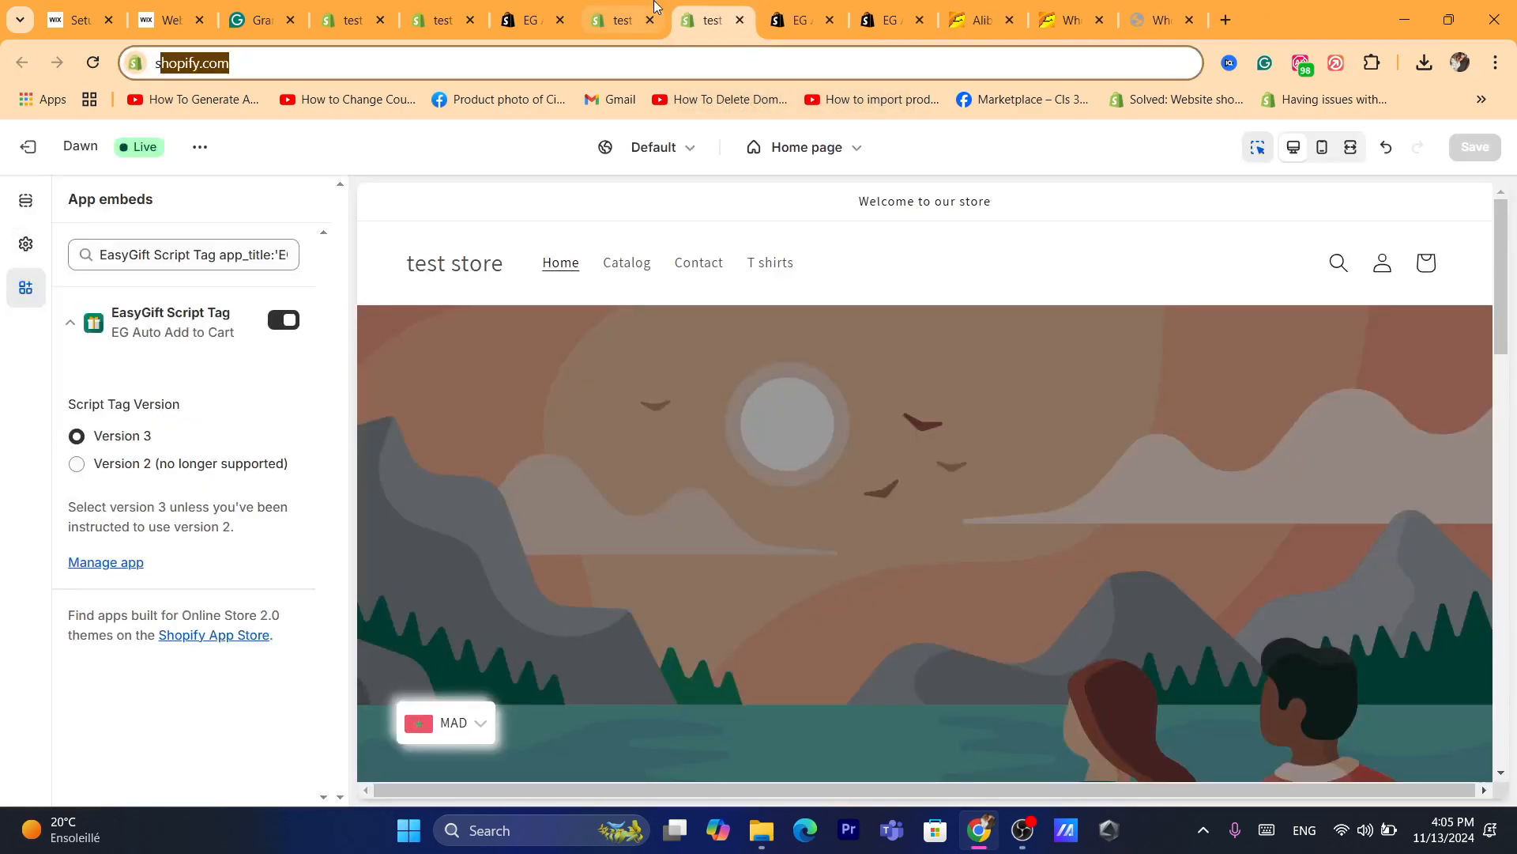
left_click(654, 7)
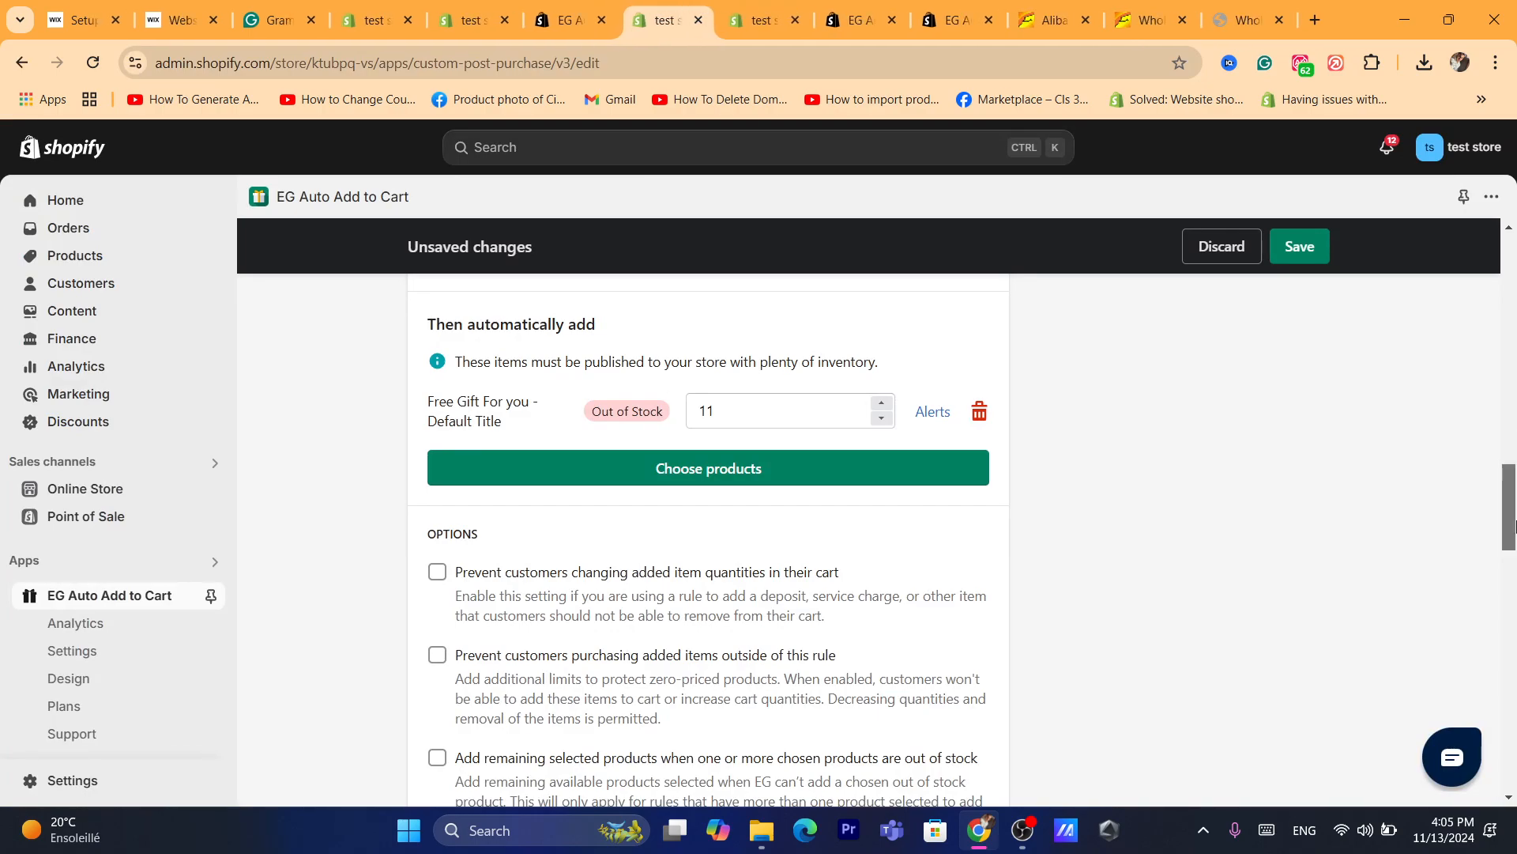
Step: Enable "Prevent customers purchasing added items outside of this rule" in the rule action options
scroll(1512, 537, "down", 1)
scroll(1512, 538, "down", 1)
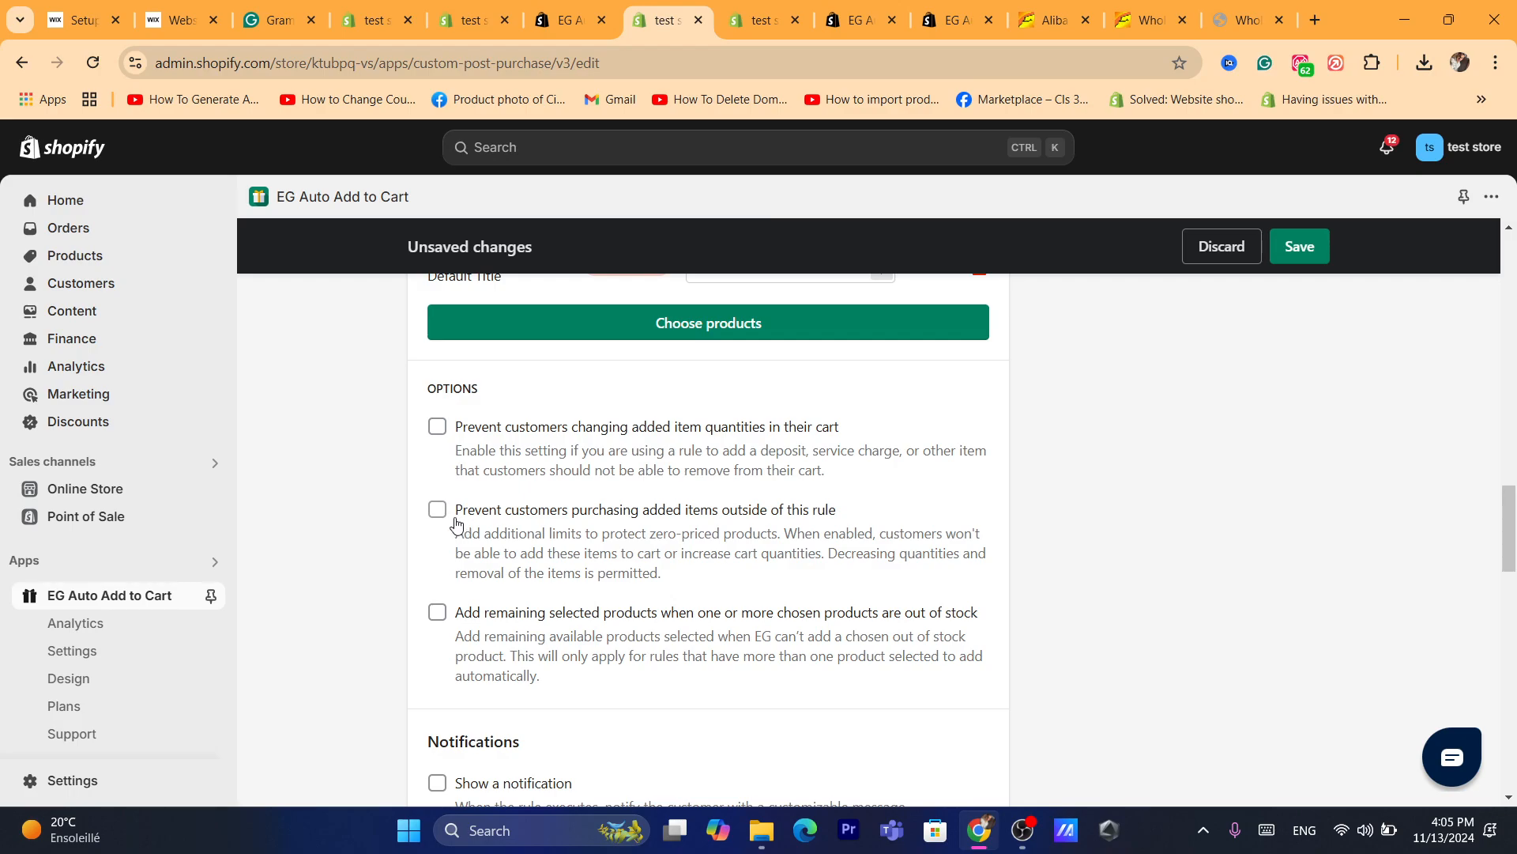
left_click(626, 520)
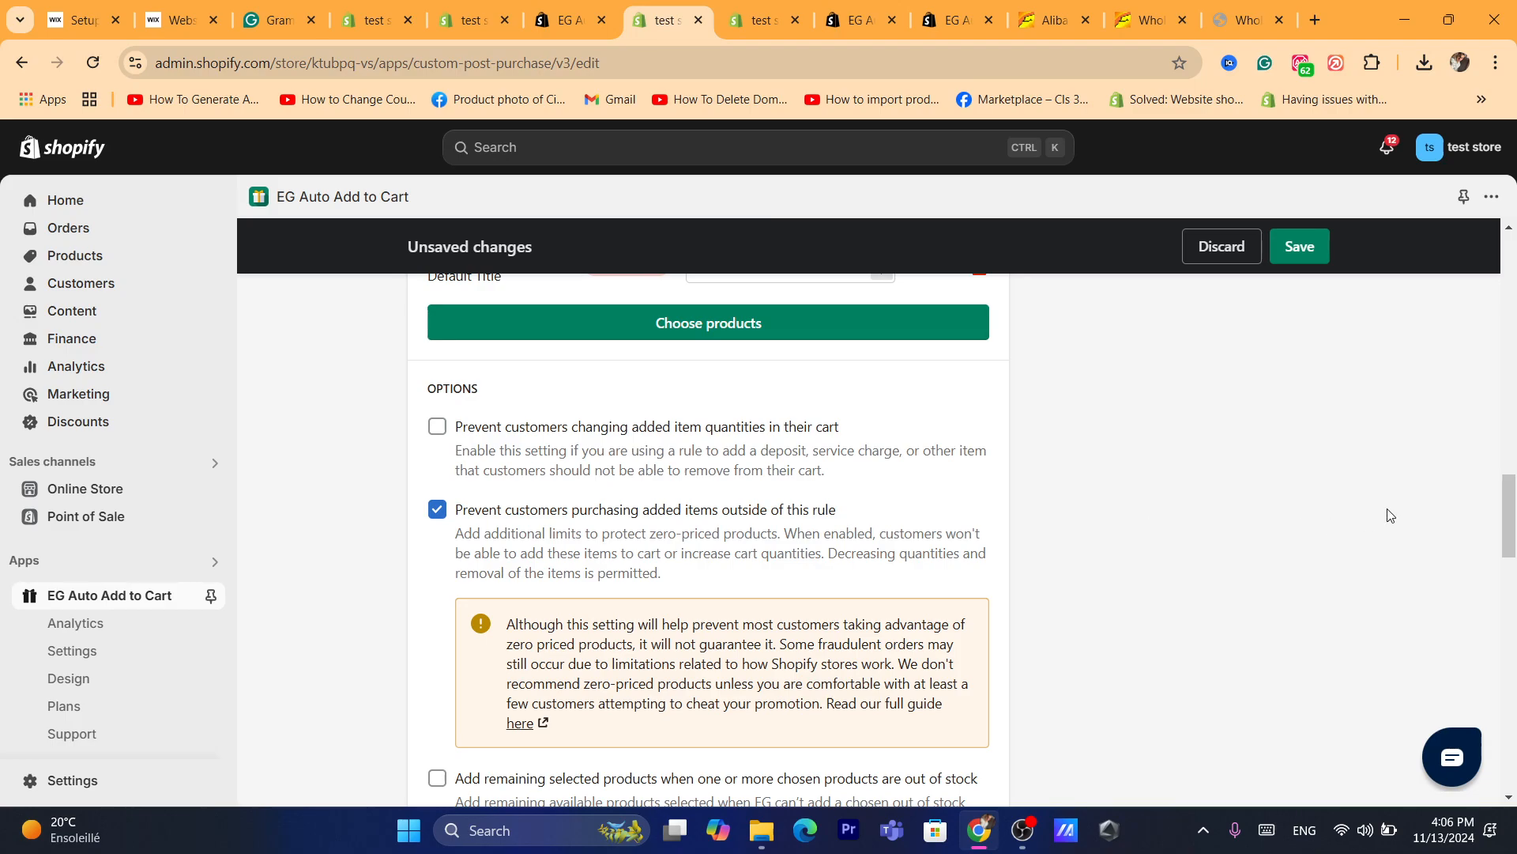
scroll(1511, 526, "down", 1)
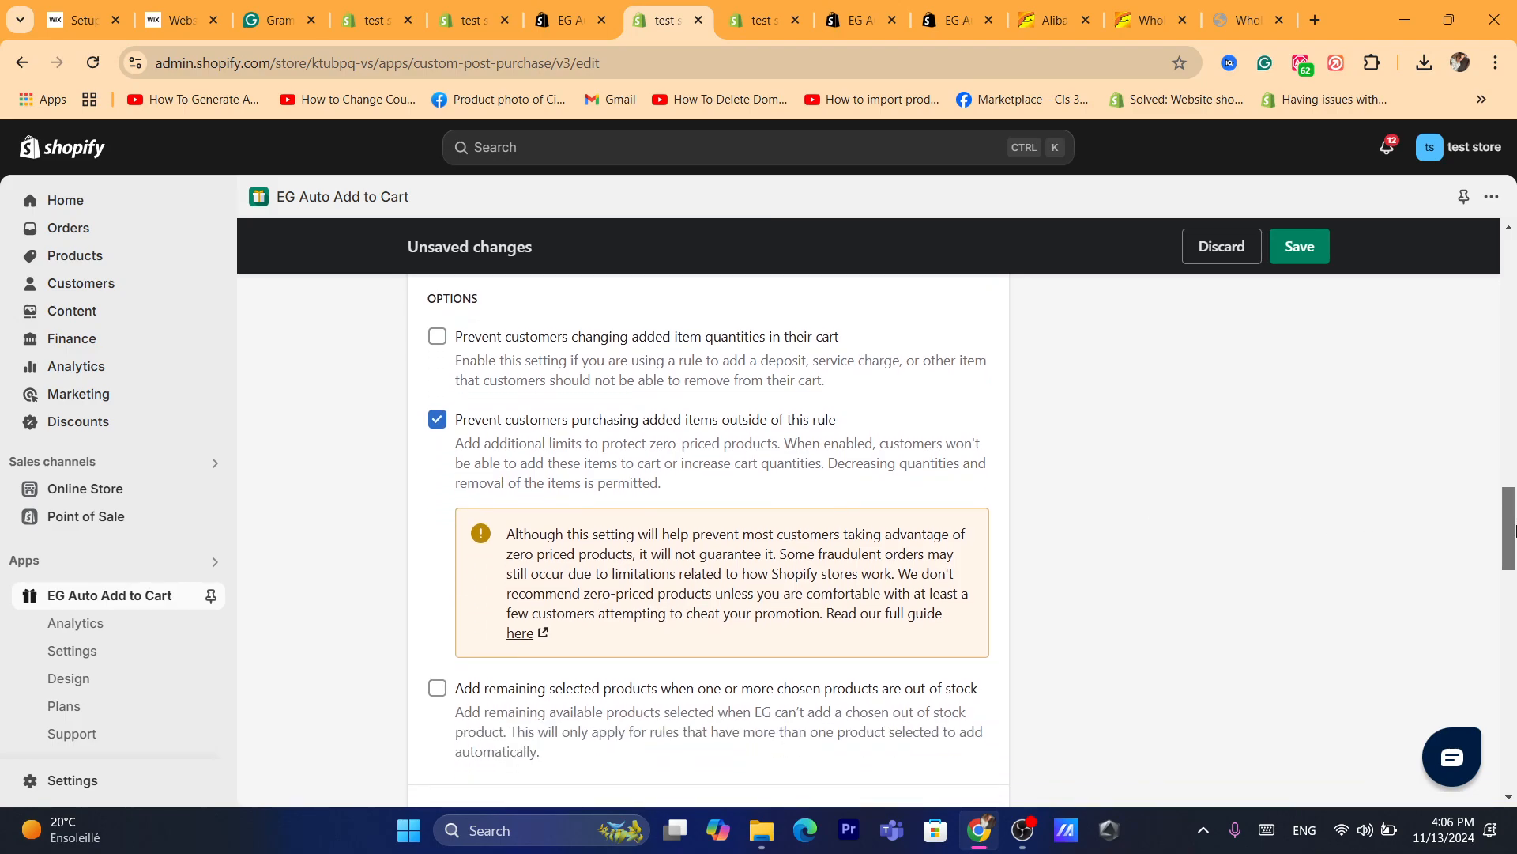
scroll(1511, 530, "down", 1)
scroll(729, 485, "up", 2)
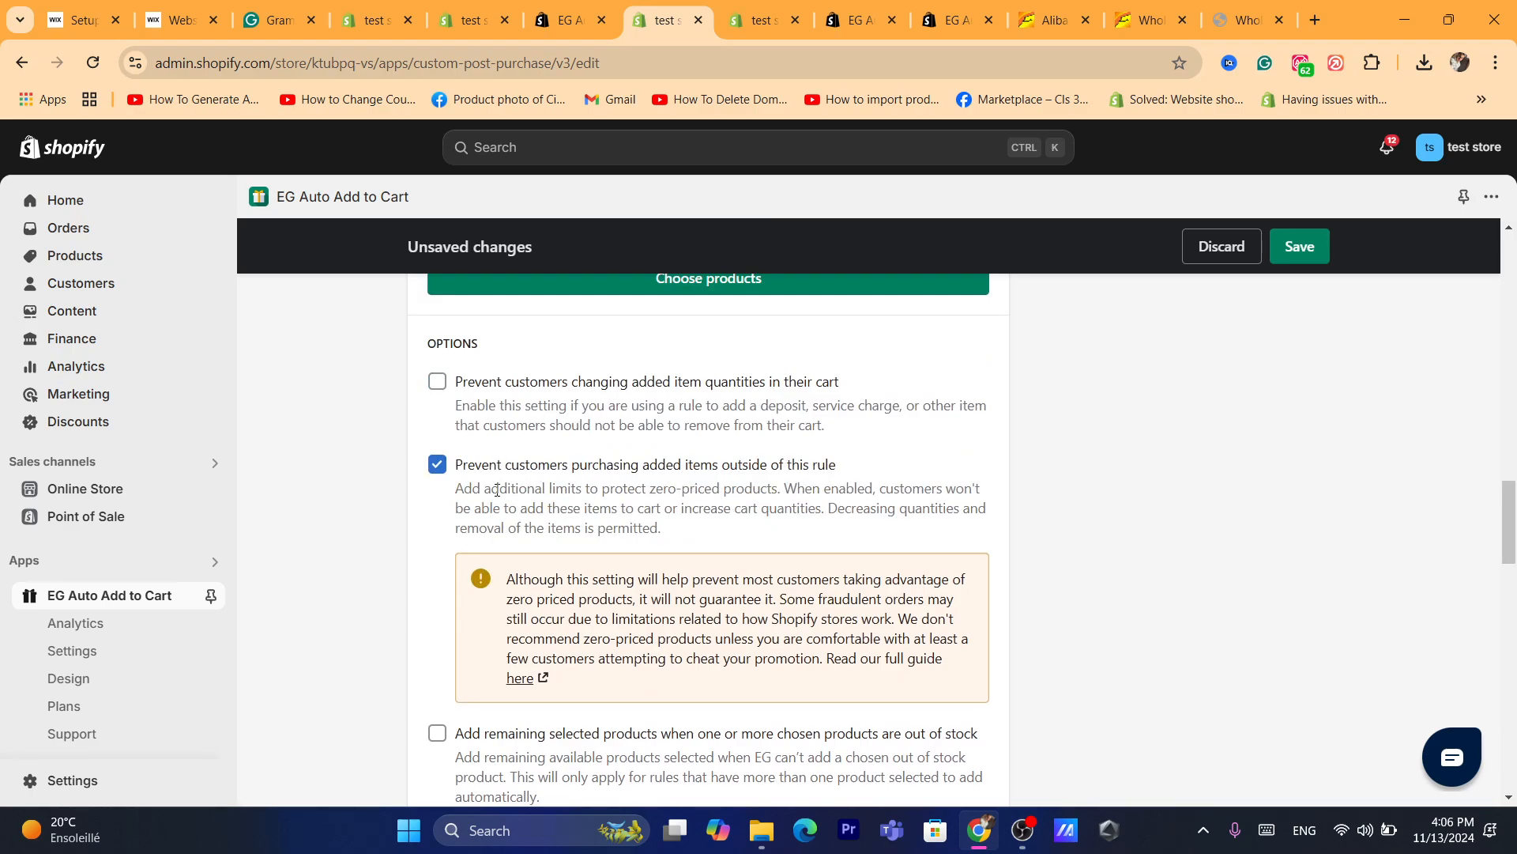
Step: Enable "Show a notification" for the gift rule and set the message headline to "Congrats"
left_click_drag(497, 489, 662, 528)
left_click(1155, 558)
left_click_drag(1511, 545, 1514, 618)
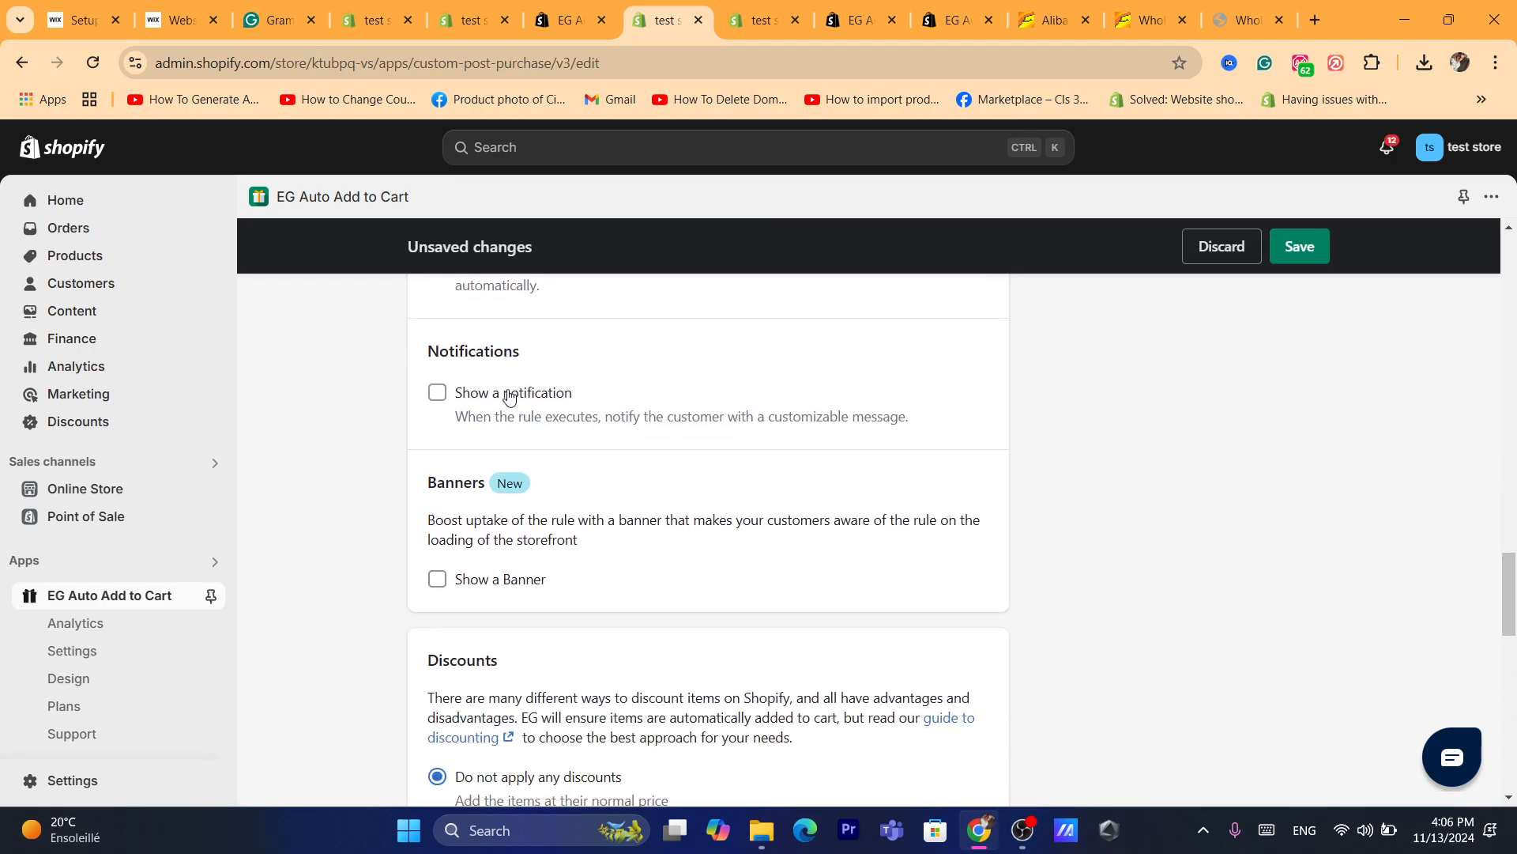
left_click(437, 392)
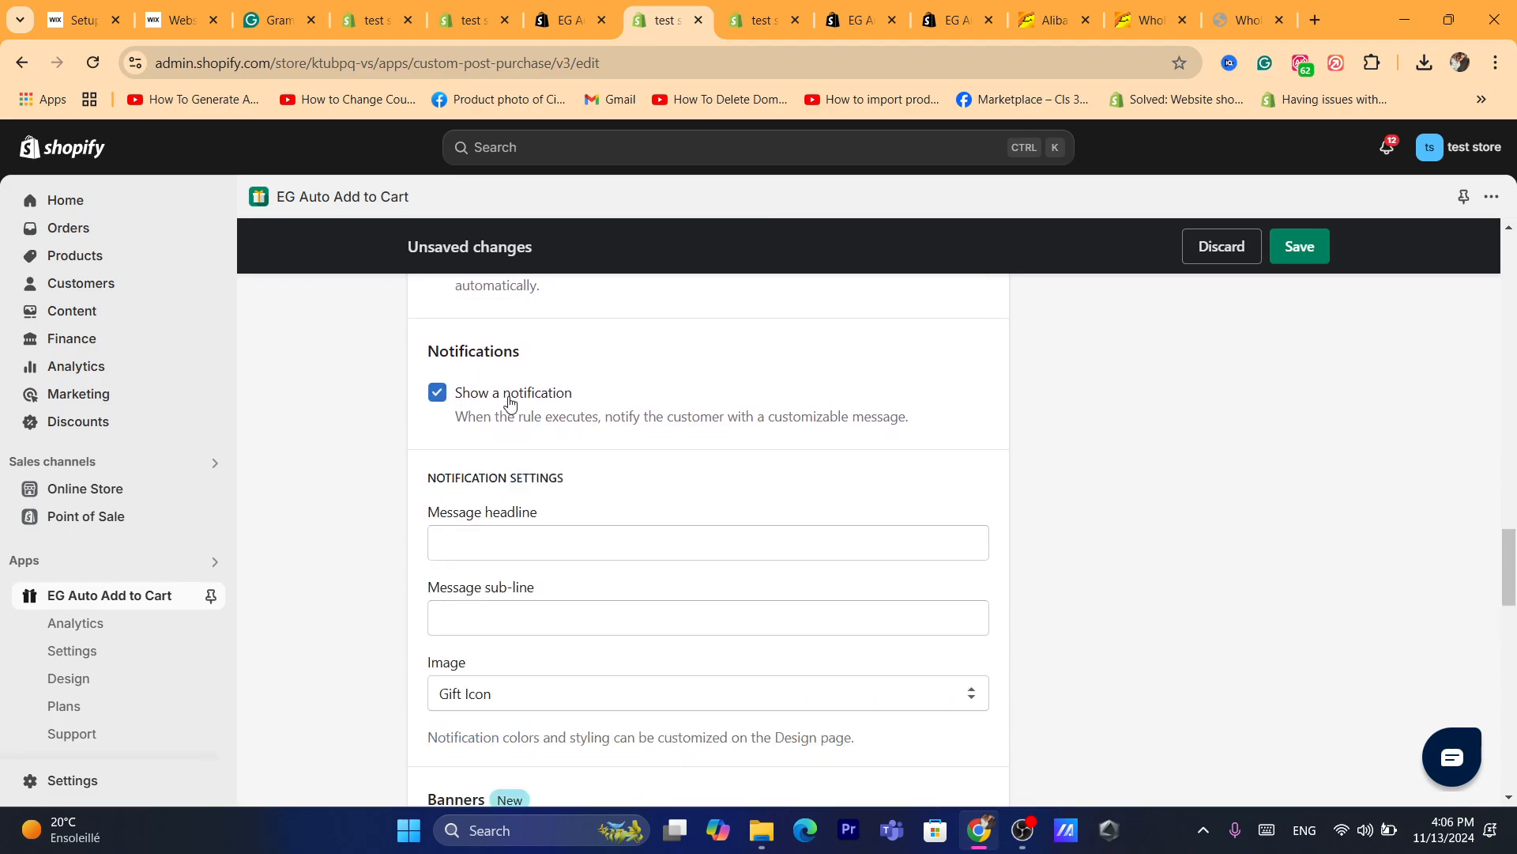
left_click(542, 539)
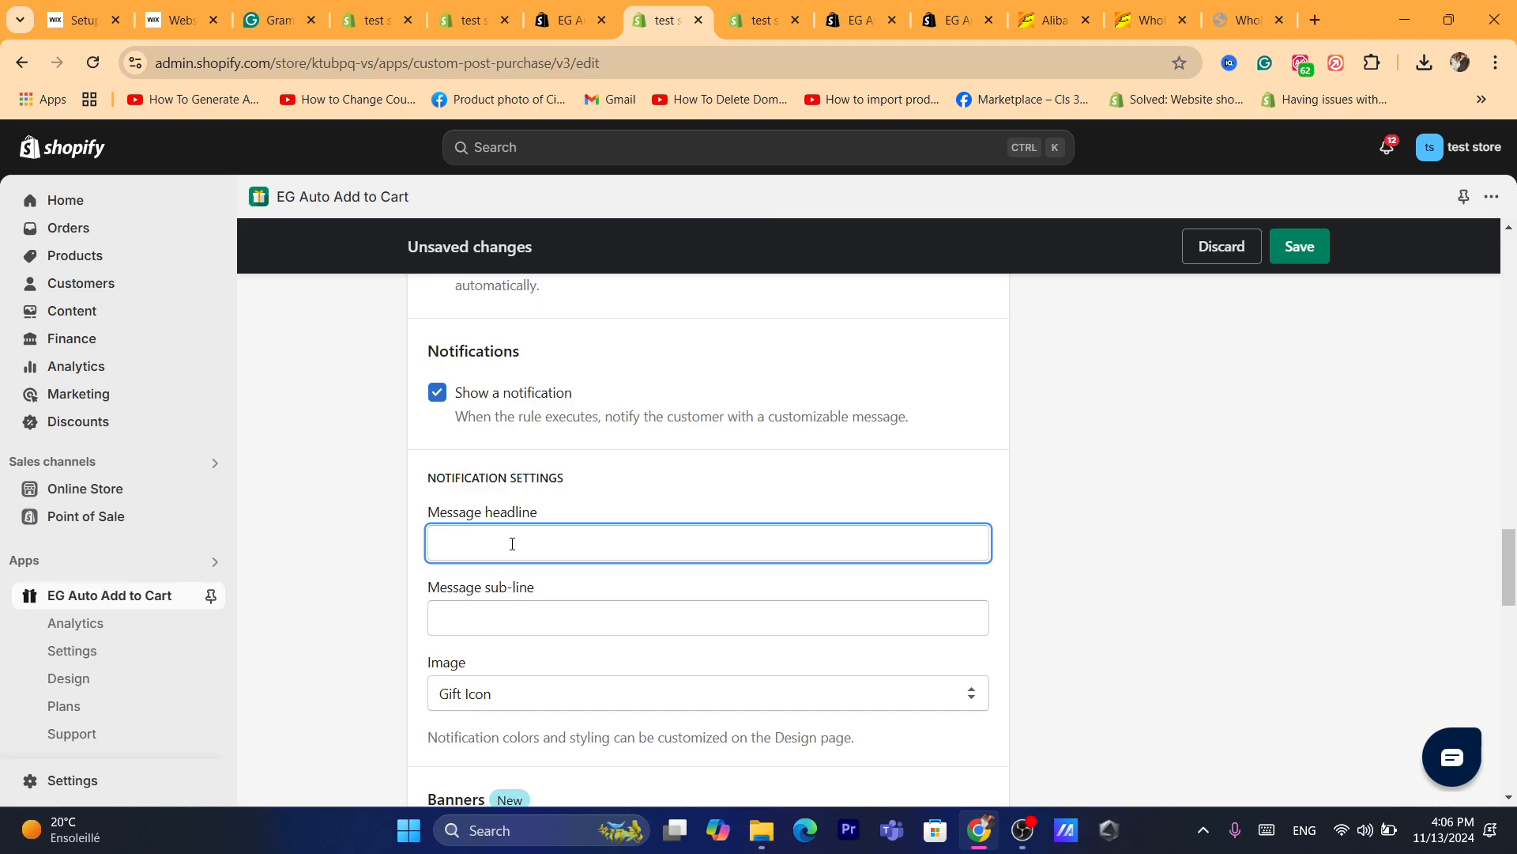
type("Congra")
type("ltions")
key("BackSpace")
key("BackSpace")
key("BackSpace")
key("BackSpace")
type("at")
Step: Set the notification's message sub-line to "You have won a free gift" and keep Gift Icon as its image
left_click(496, 605)
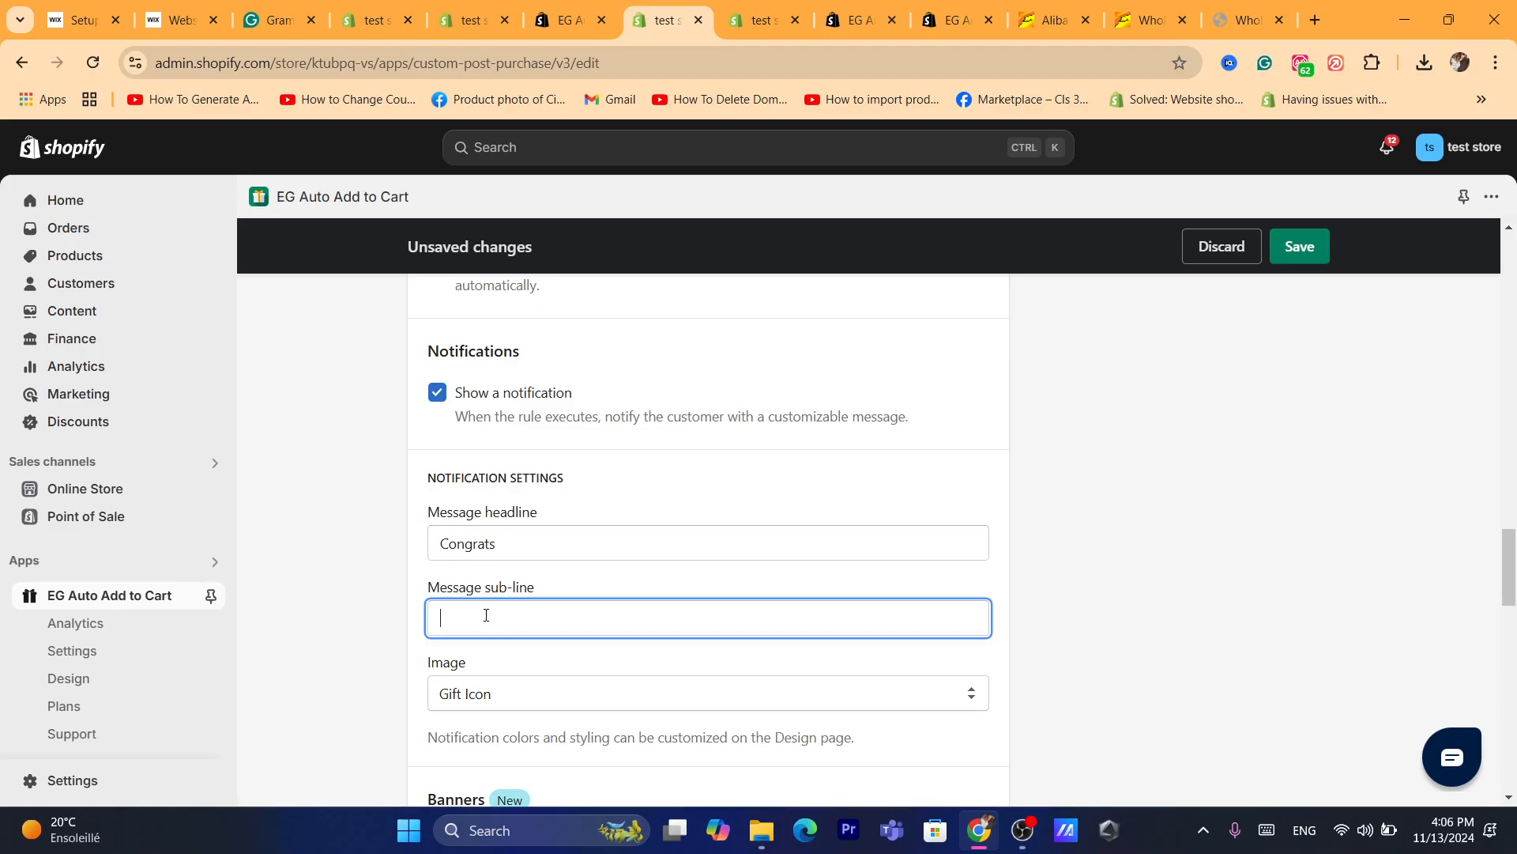
type("You have wo")
type("n a free gift")
key("BackSpace")
scroll(581, 558, "down", 3)
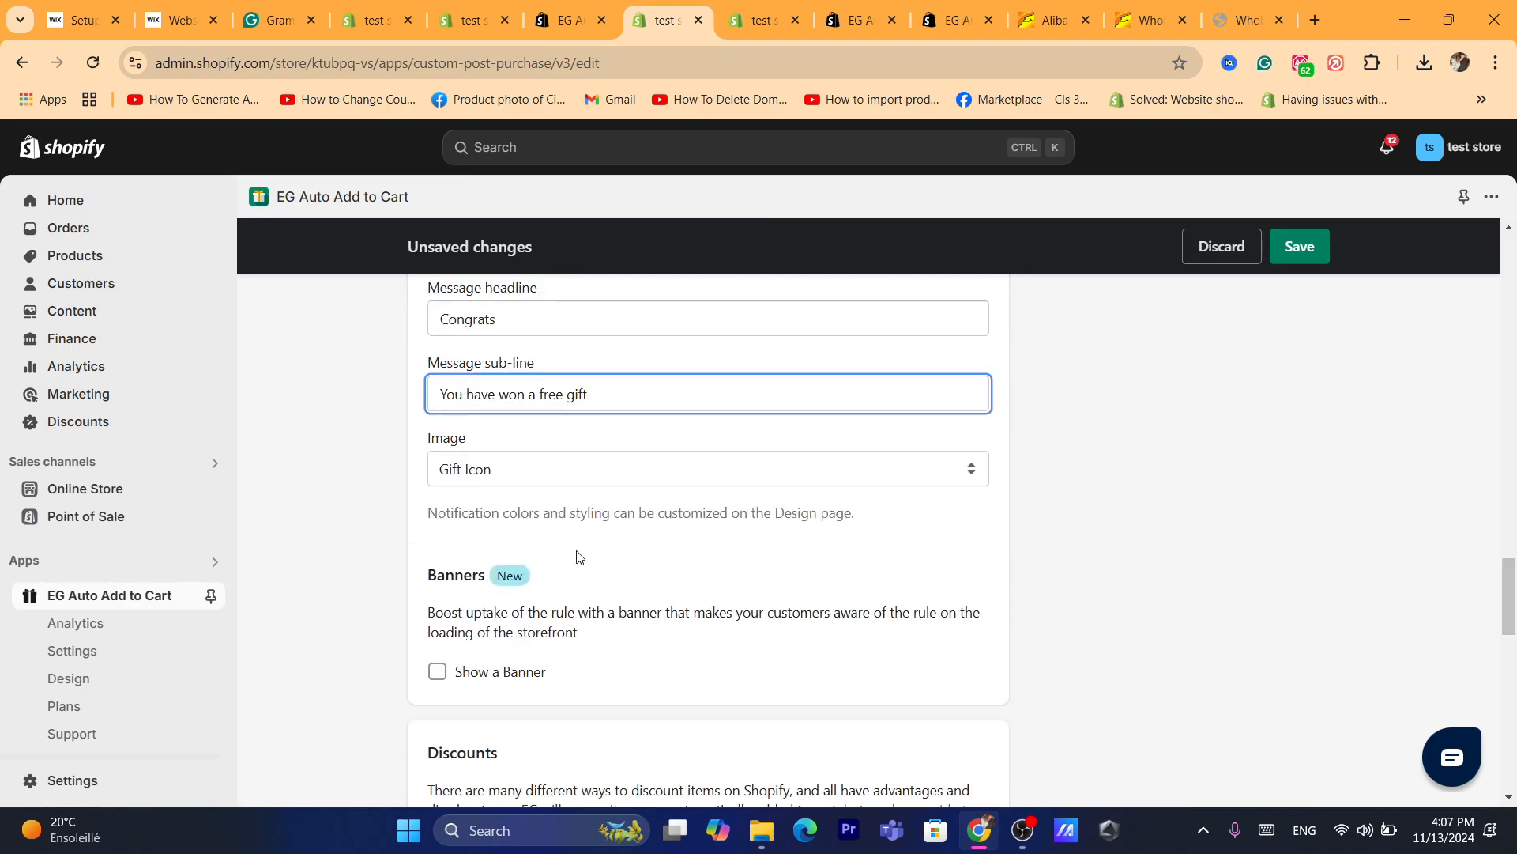
left_click(478, 474)
left_click(474, 472)
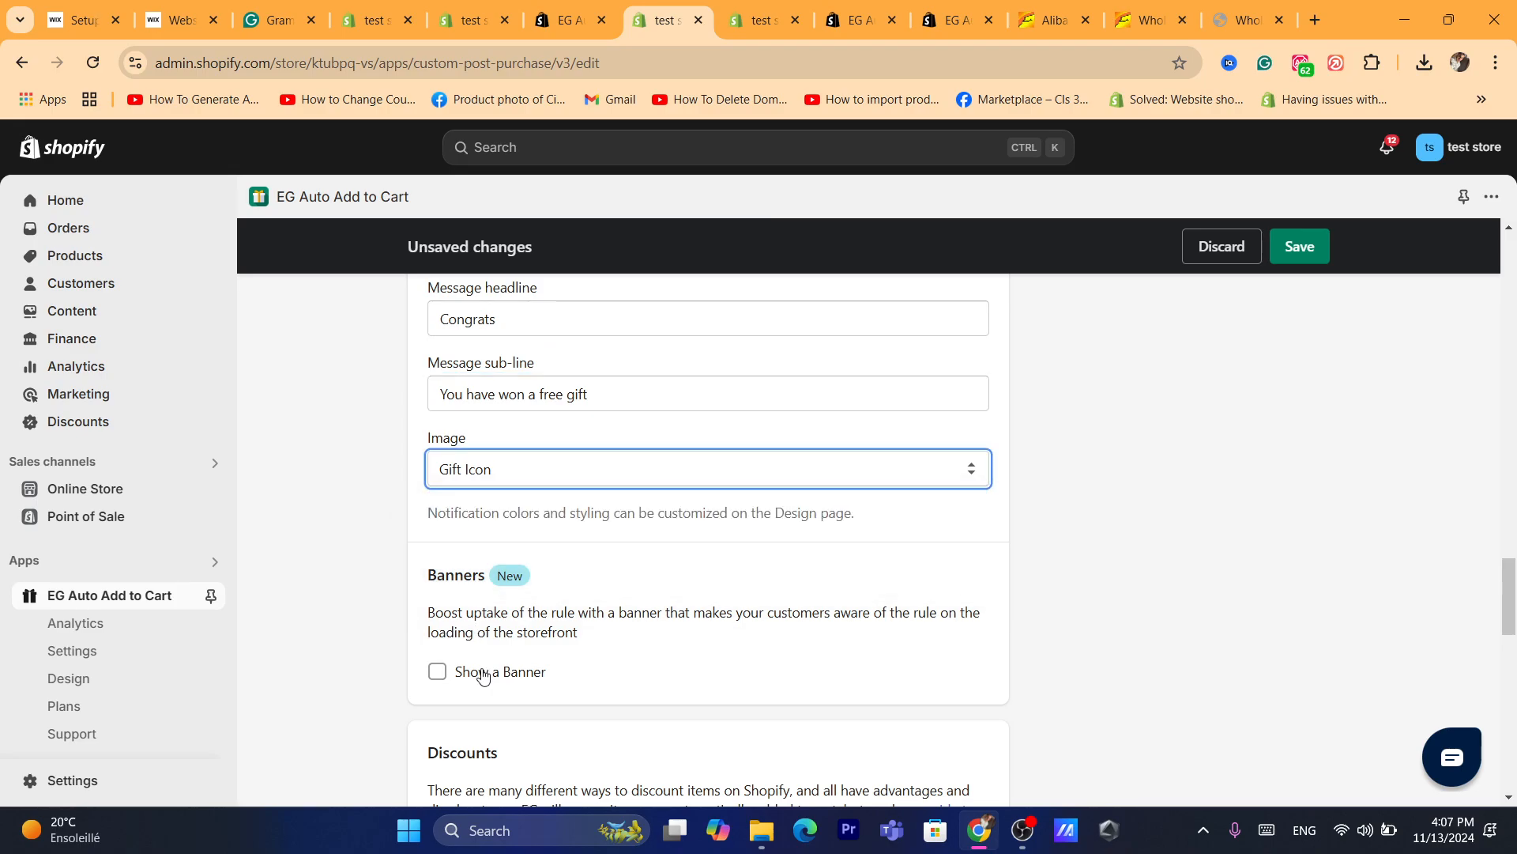
Step: Save the rule with no discounts, running continuously for all store visitors, ignoring the zero-priced item warning, and review its summary
scroll(1508, 601, "down", 6)
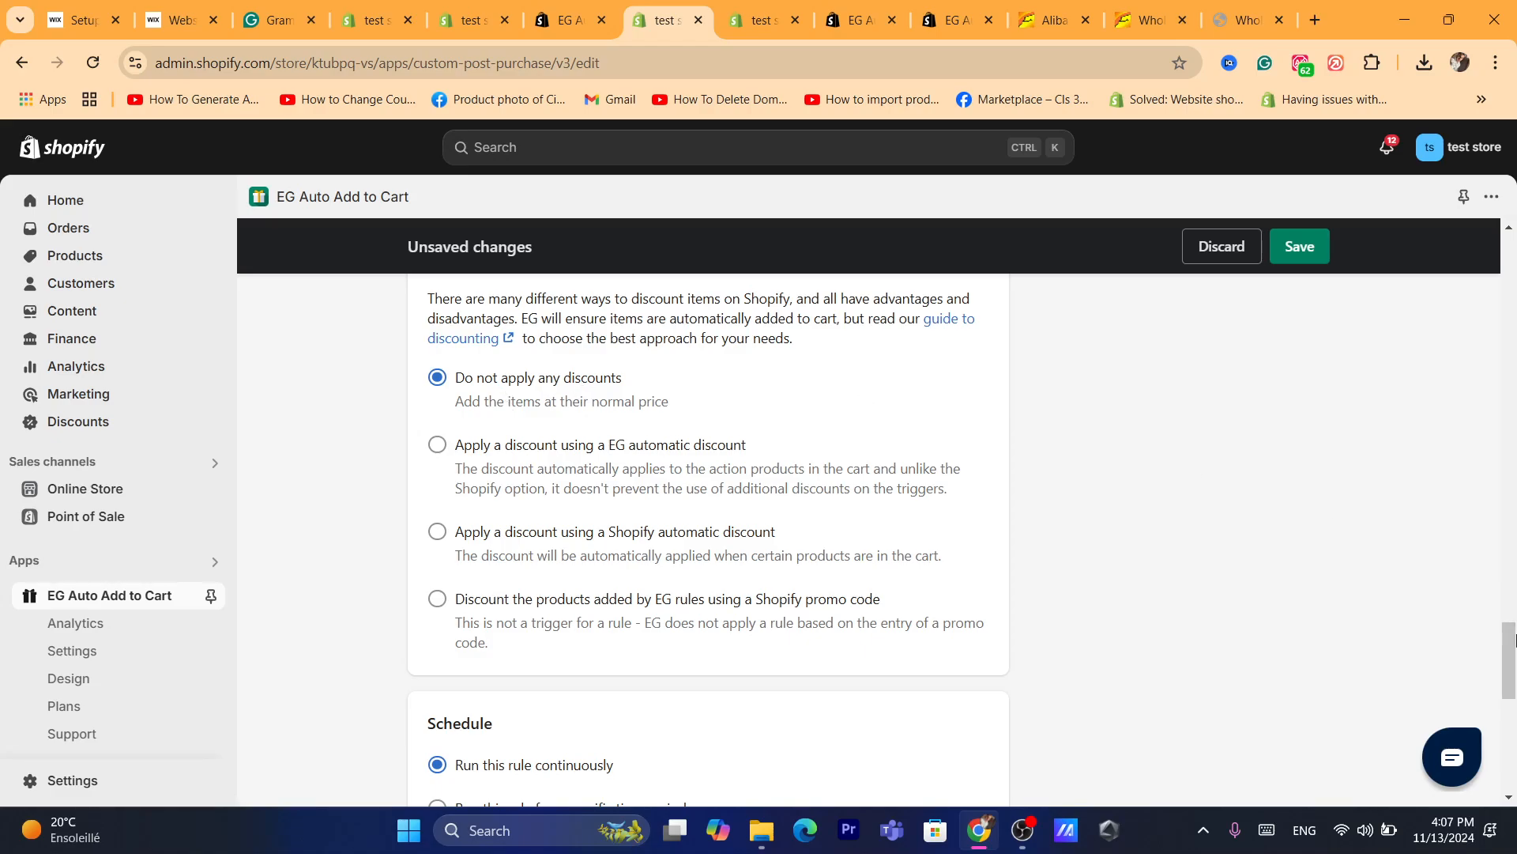
scroll(727, 463, "up", 1)
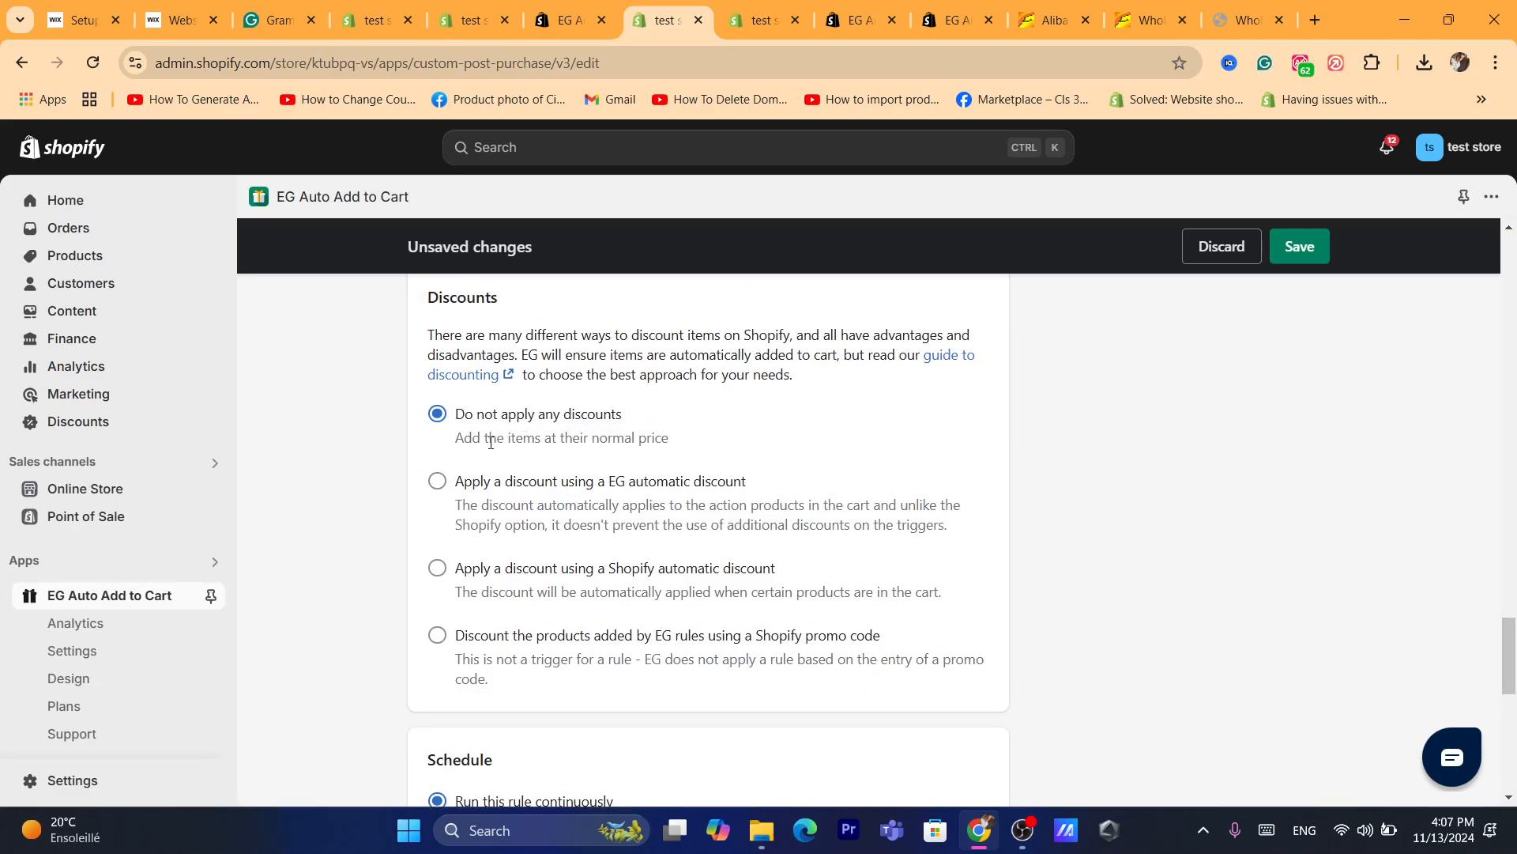
left_click_drag(1508, 670, 1511, 723)
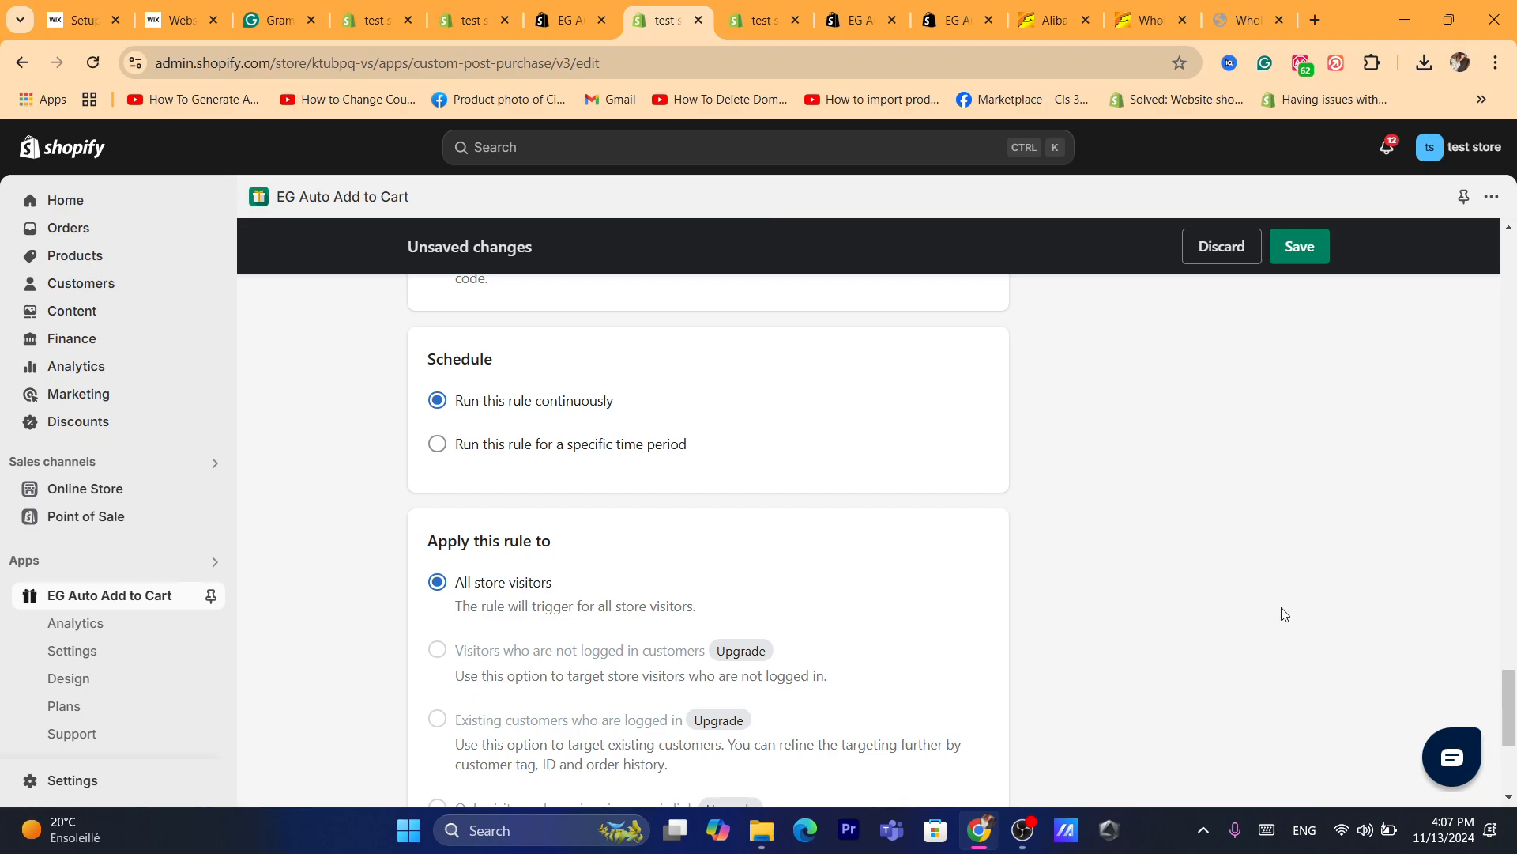
left_click_drag(1511, 720, 1514, 753)
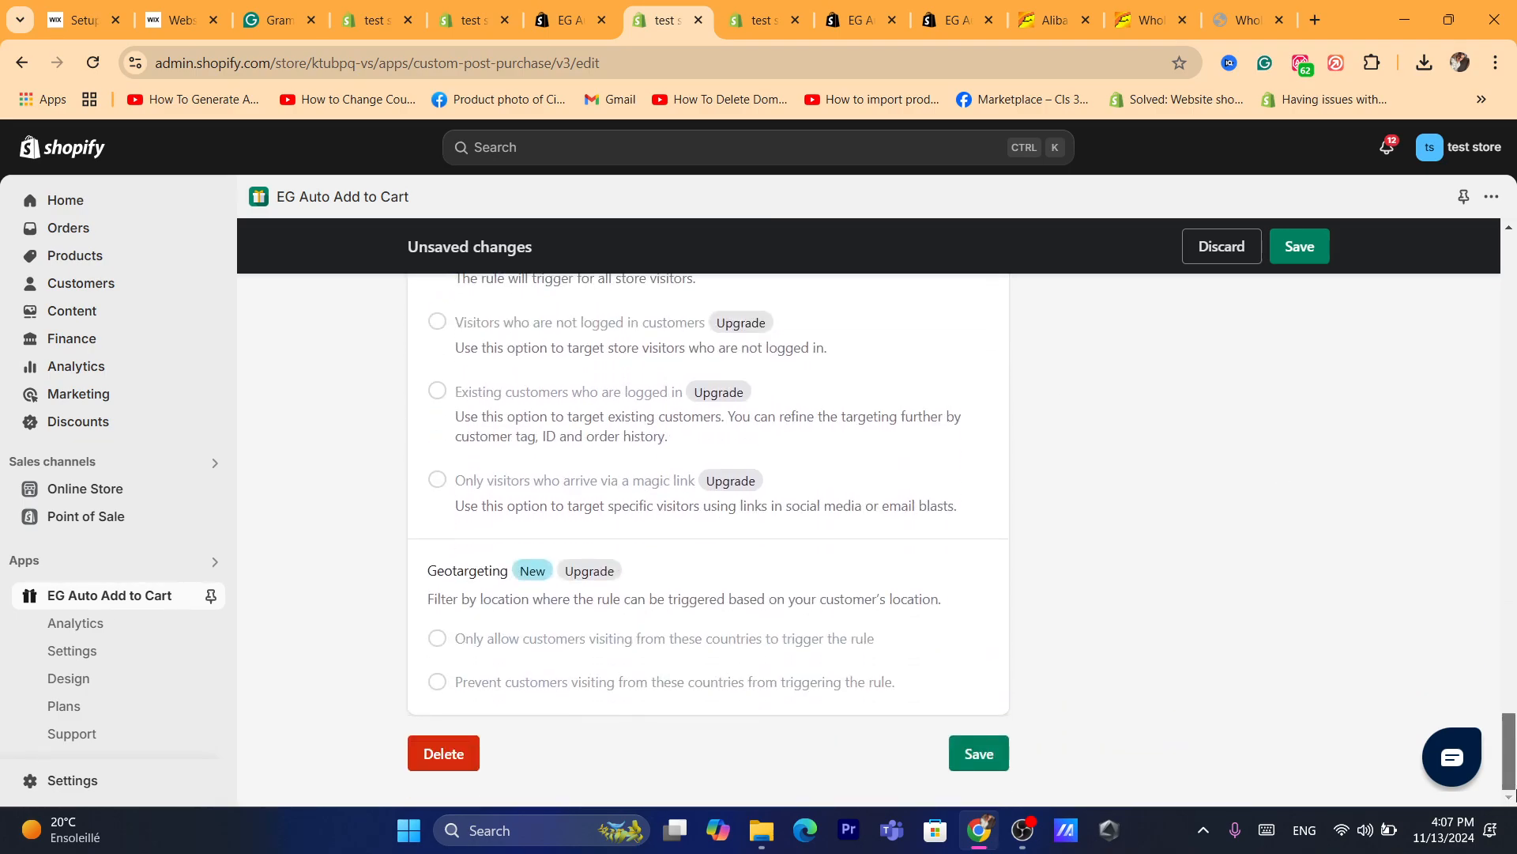
left_click(979, 755)
left_click(1071, 596)
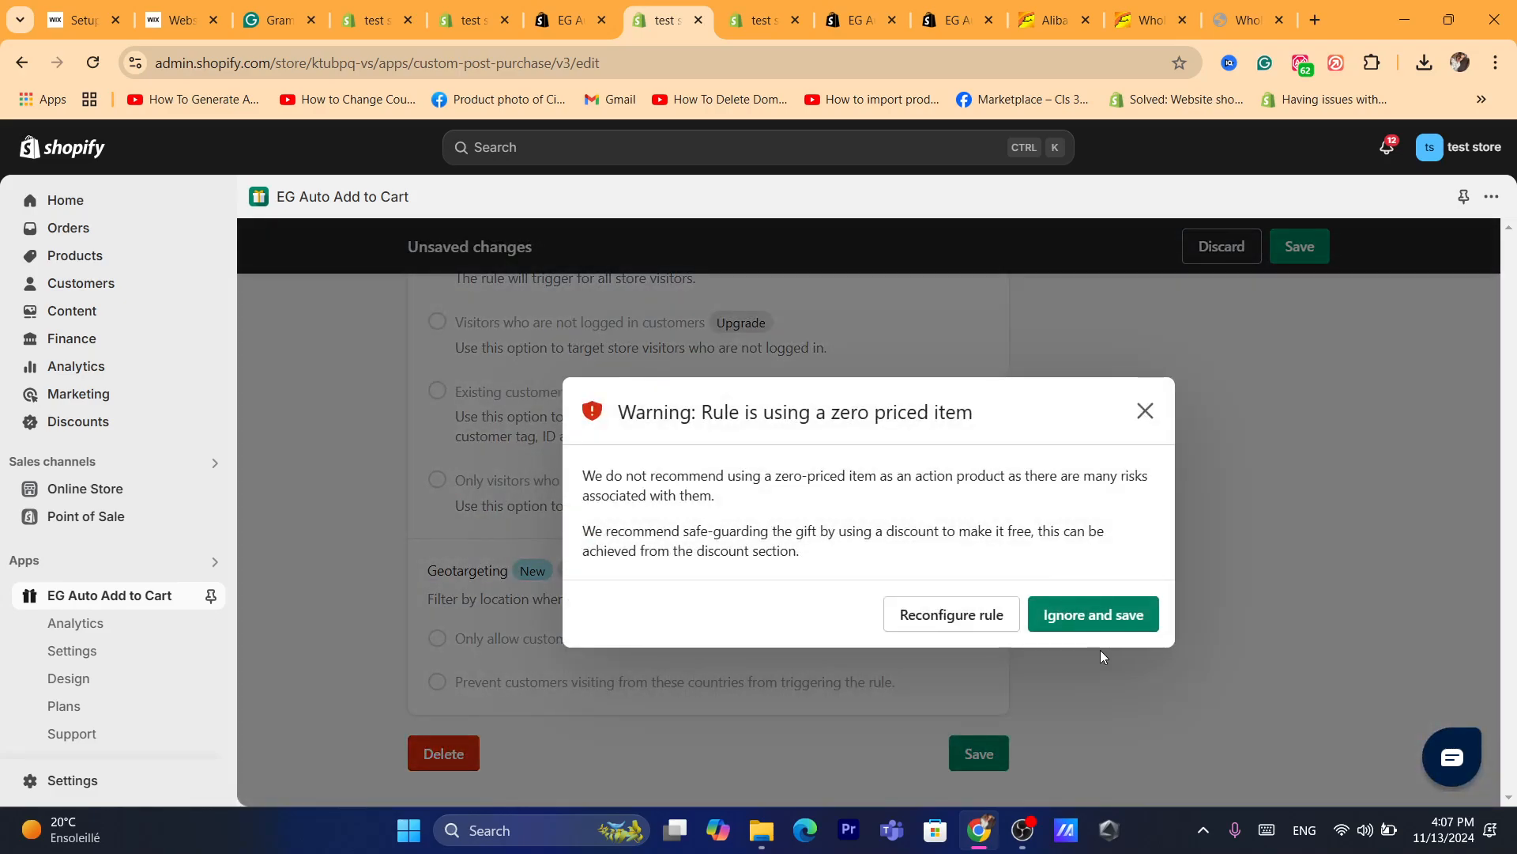
left_click(1081, 615)
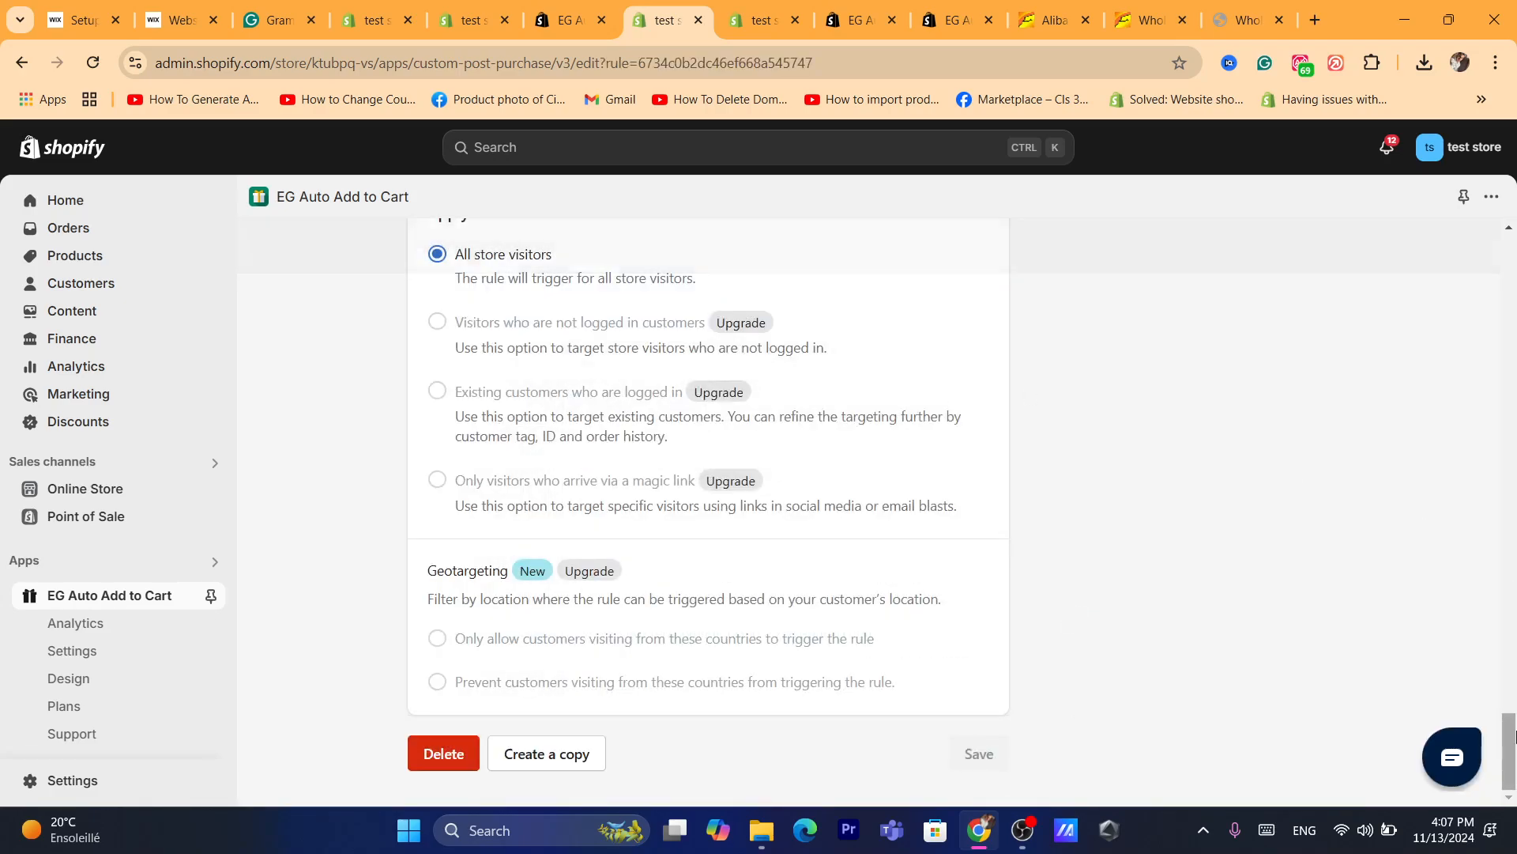
left_click_drag(1509, 733, 1510, 247)
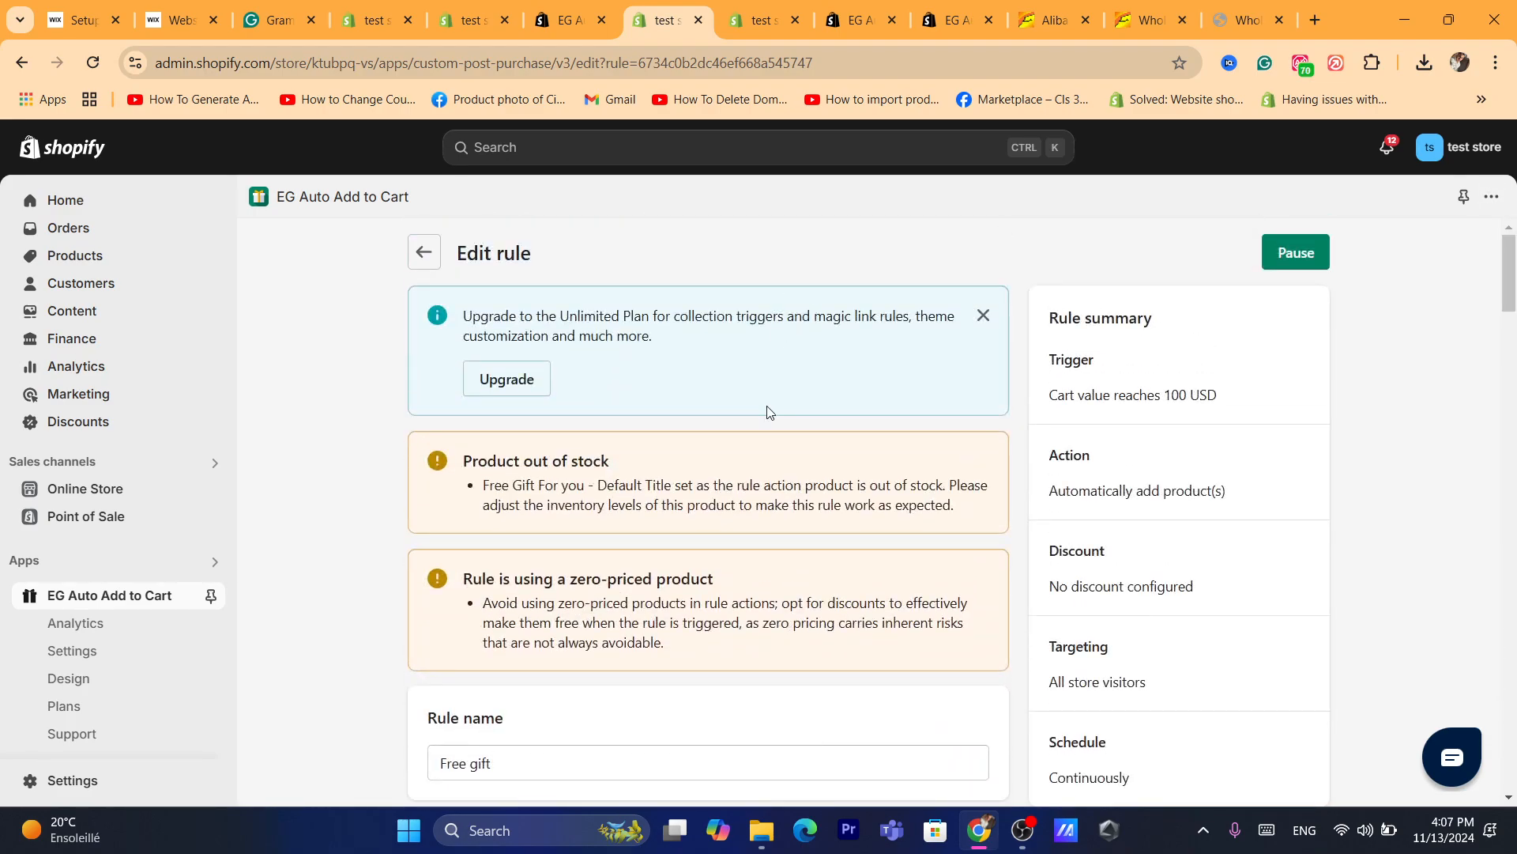
Step: Leave the theme editor for the Themes page, open the live storefront in a new tab and browse its products
left_click(732, 10)
left_click(48, 150)
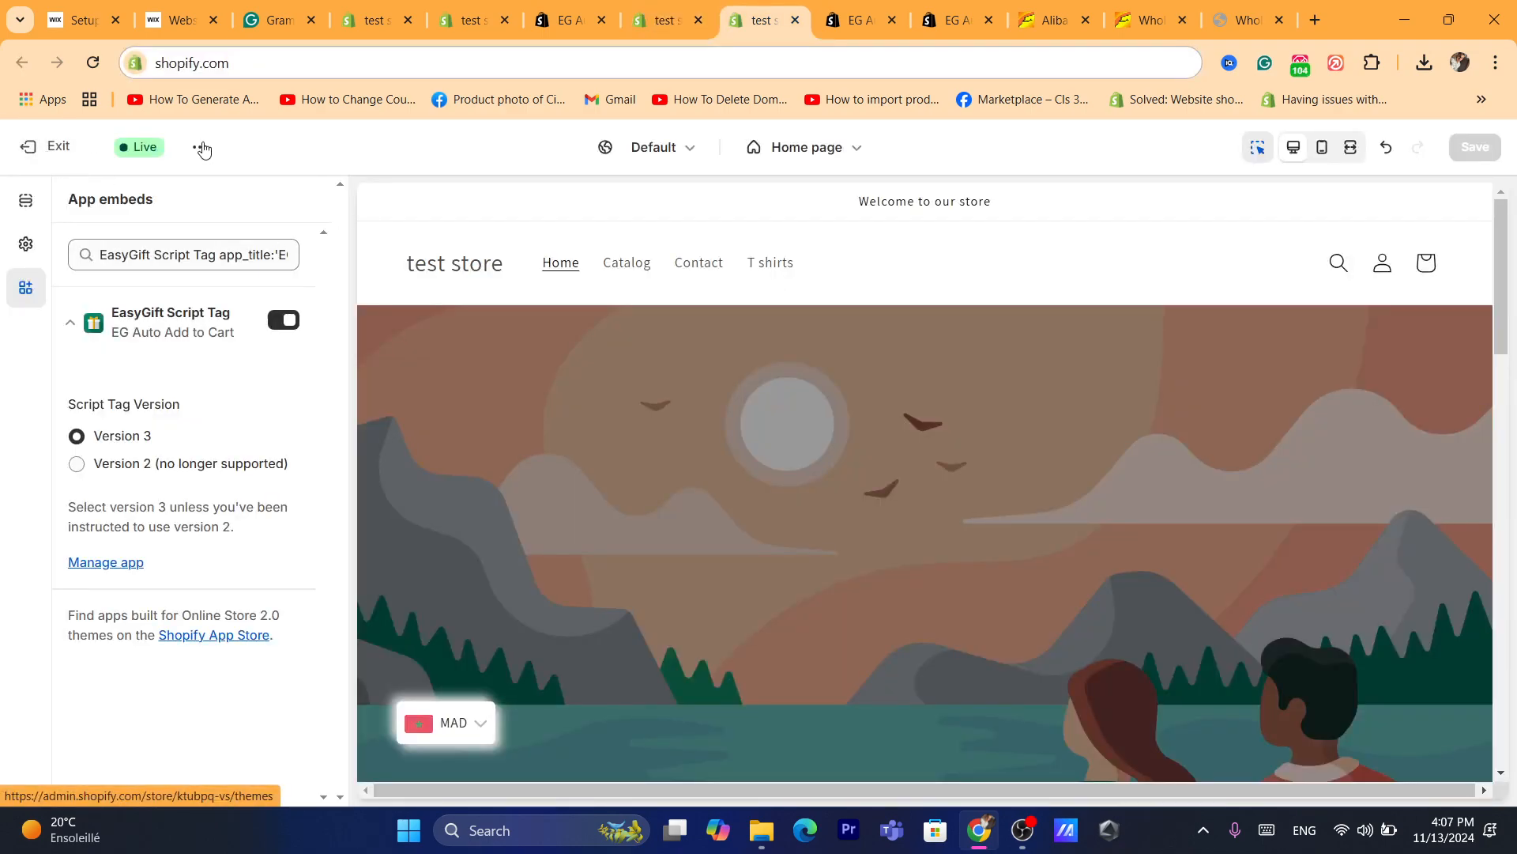
left_click(210, 496)
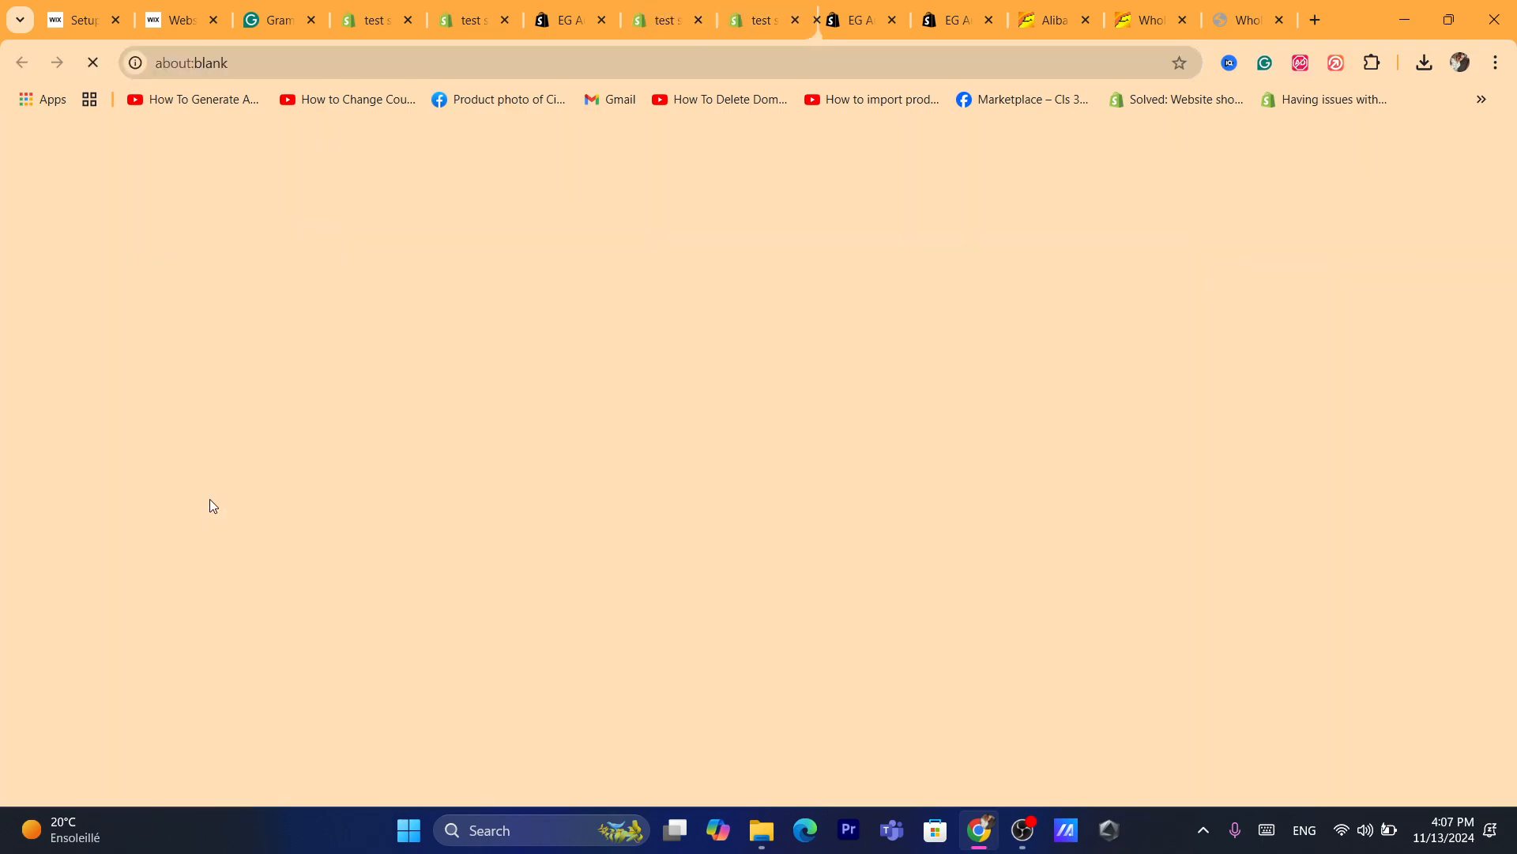
scroll(1515, 258, "down", 12)
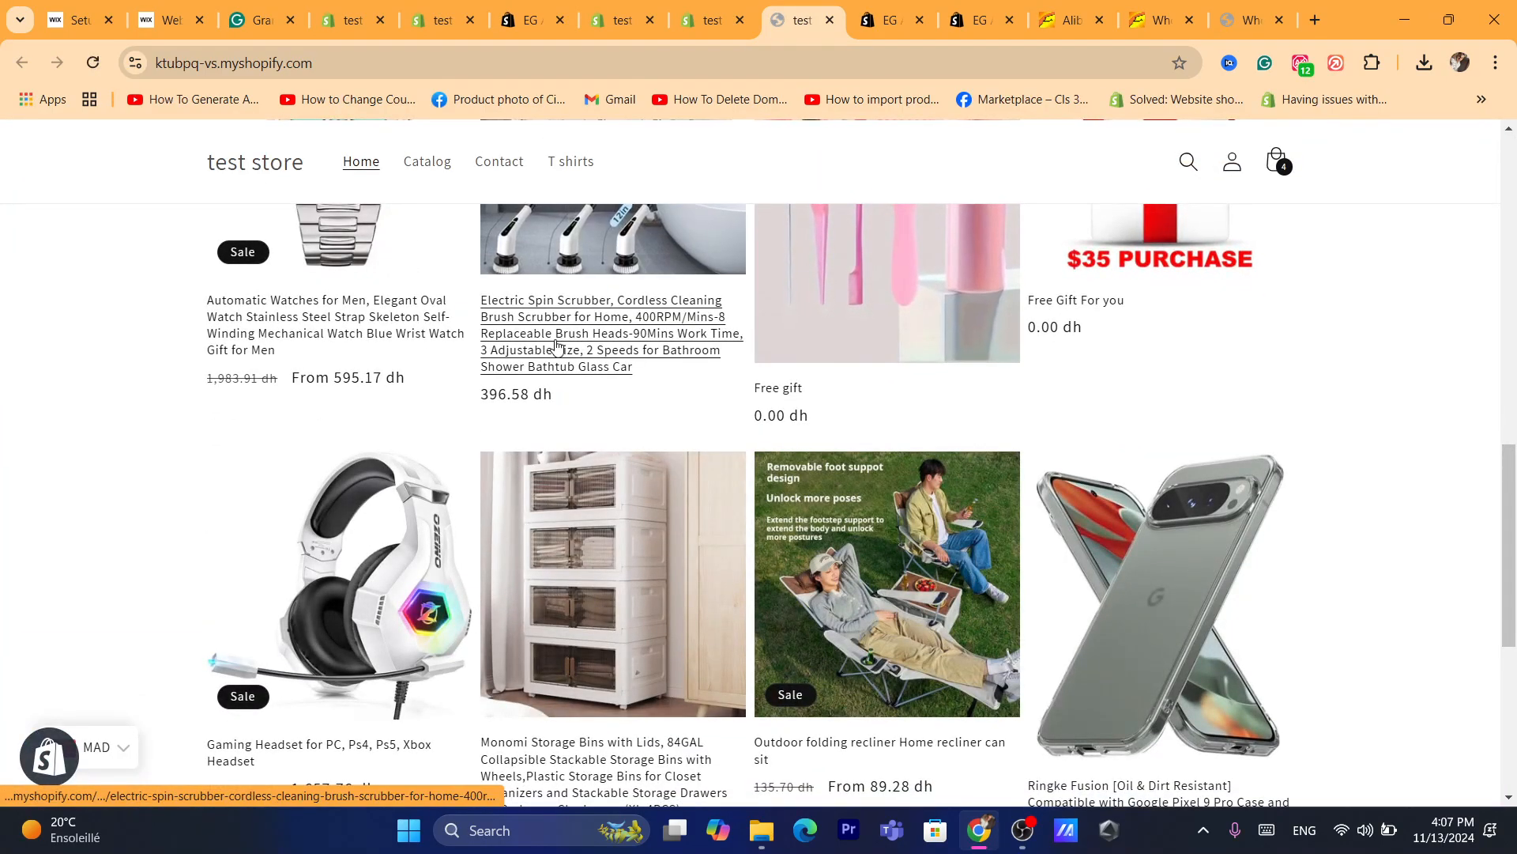
Step: Open the Electric Spin Scrubber product page and check what the storefront cart already contains
left_click(601, 348)
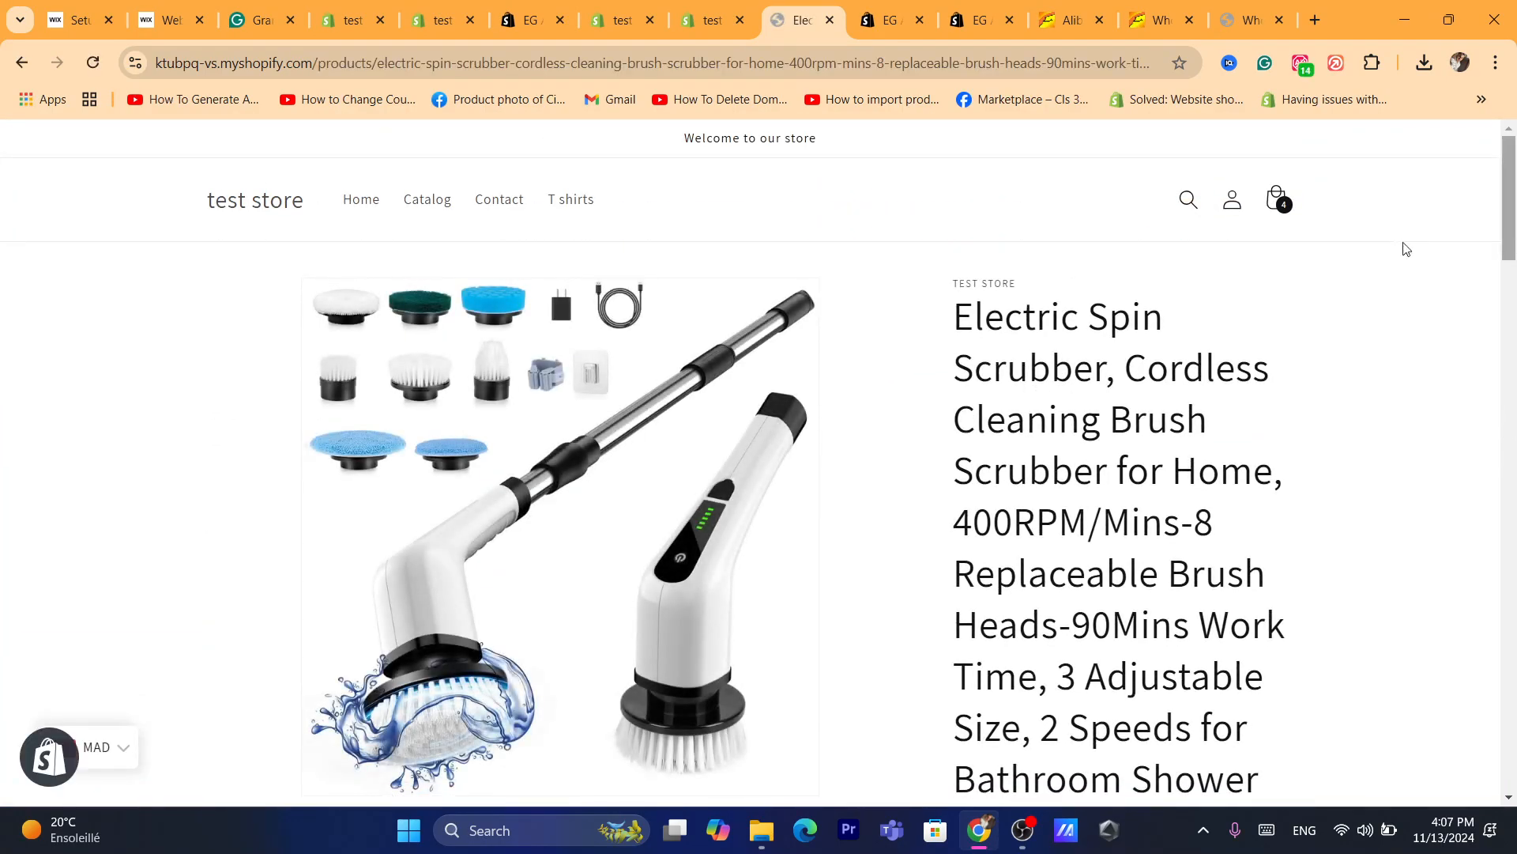
left_click(1281, 204)
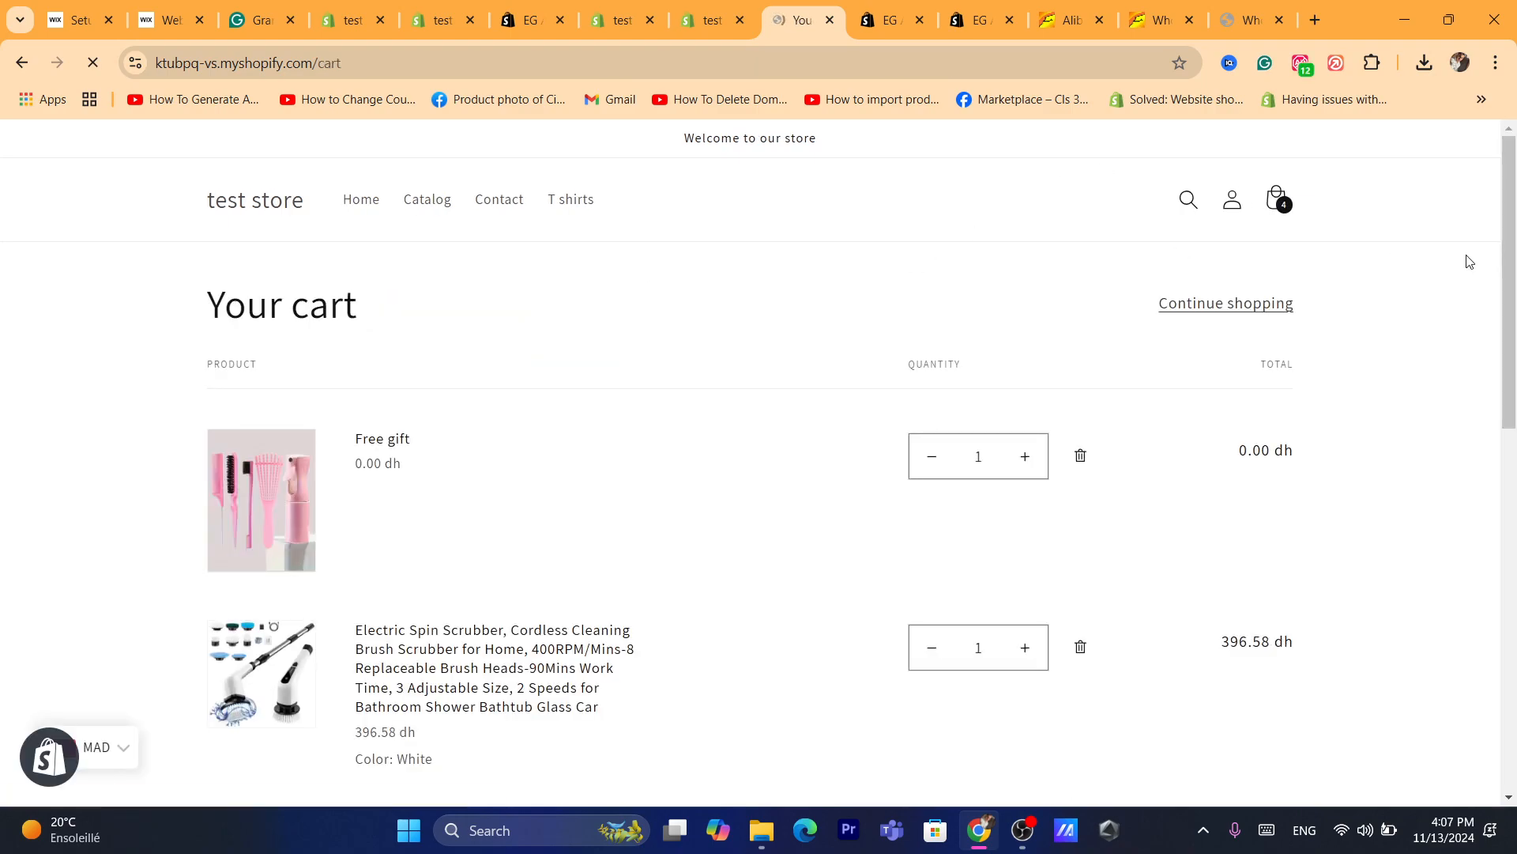
mouse_move(1516, 245)
left_mouse_down()
mouse_move(1516, 545)
mouse_move(1514, 245)
left_mouse_up()
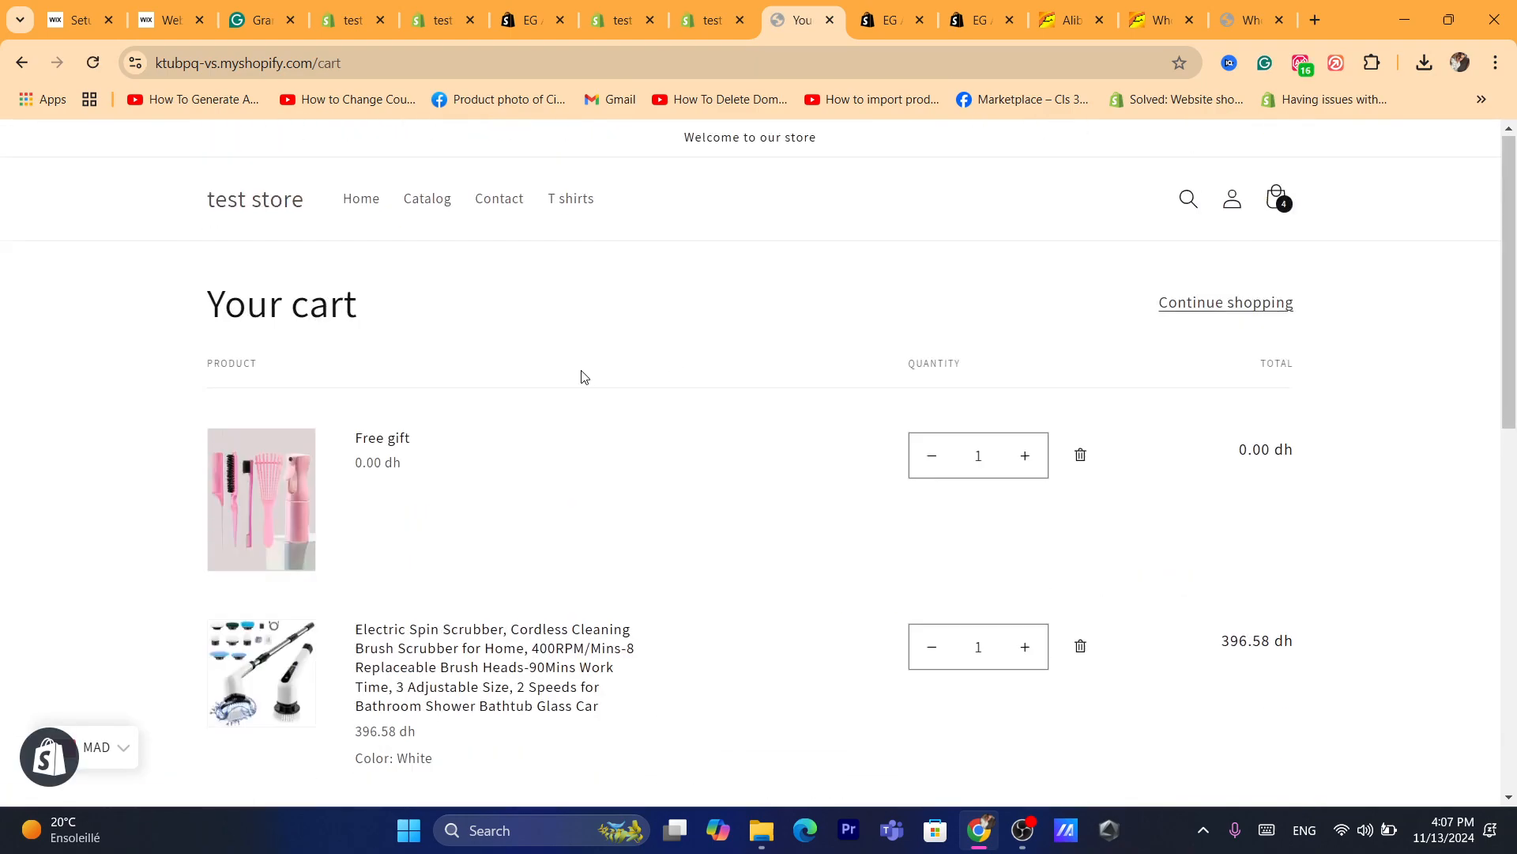
Step: Open the online store again from the store admin and go to its cart
left_click(712, 20)
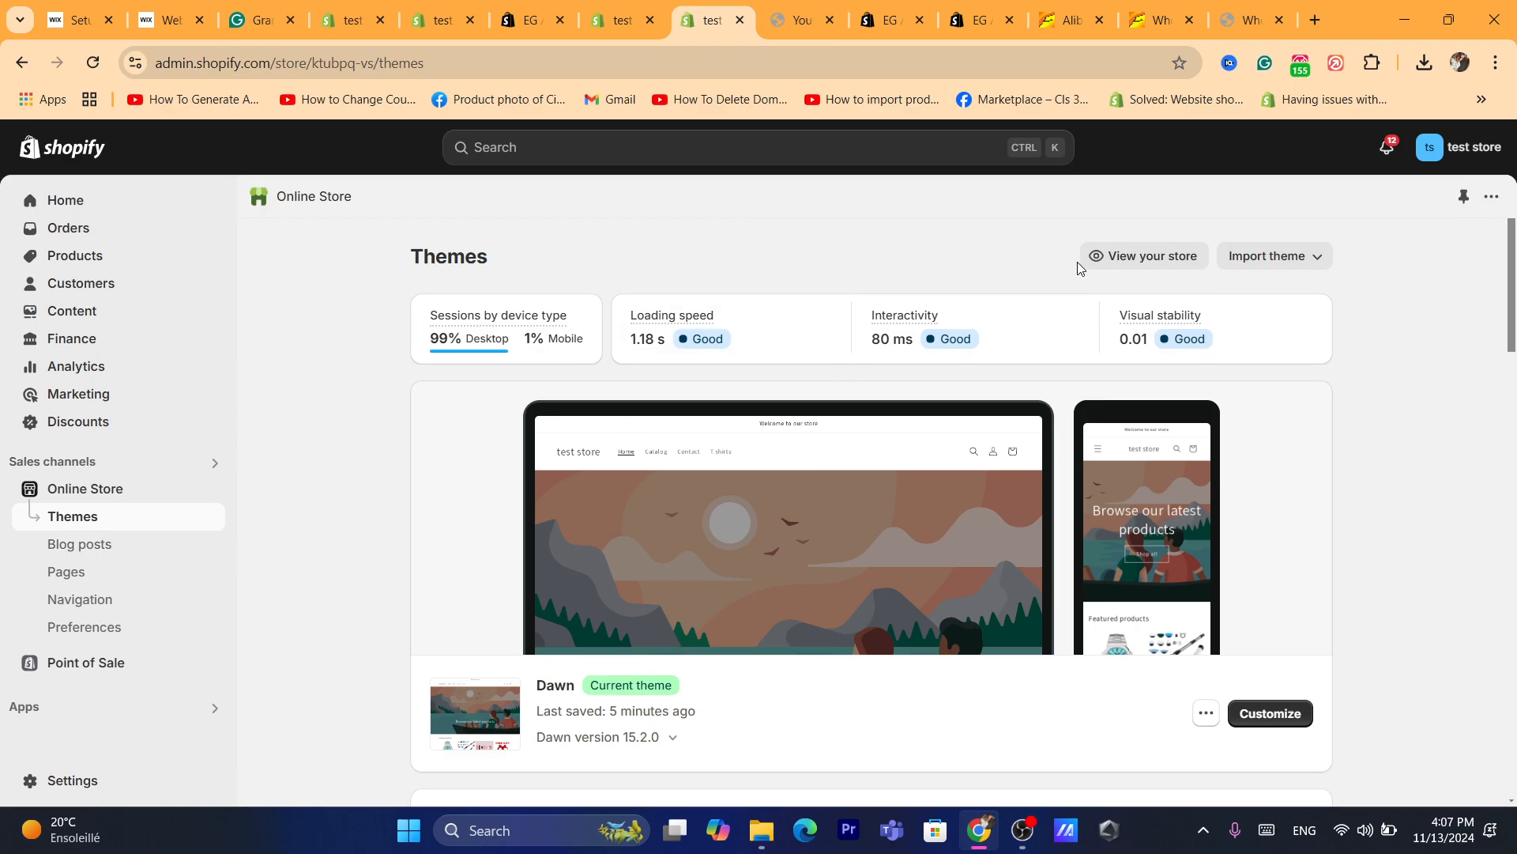
left_click(212, 487)
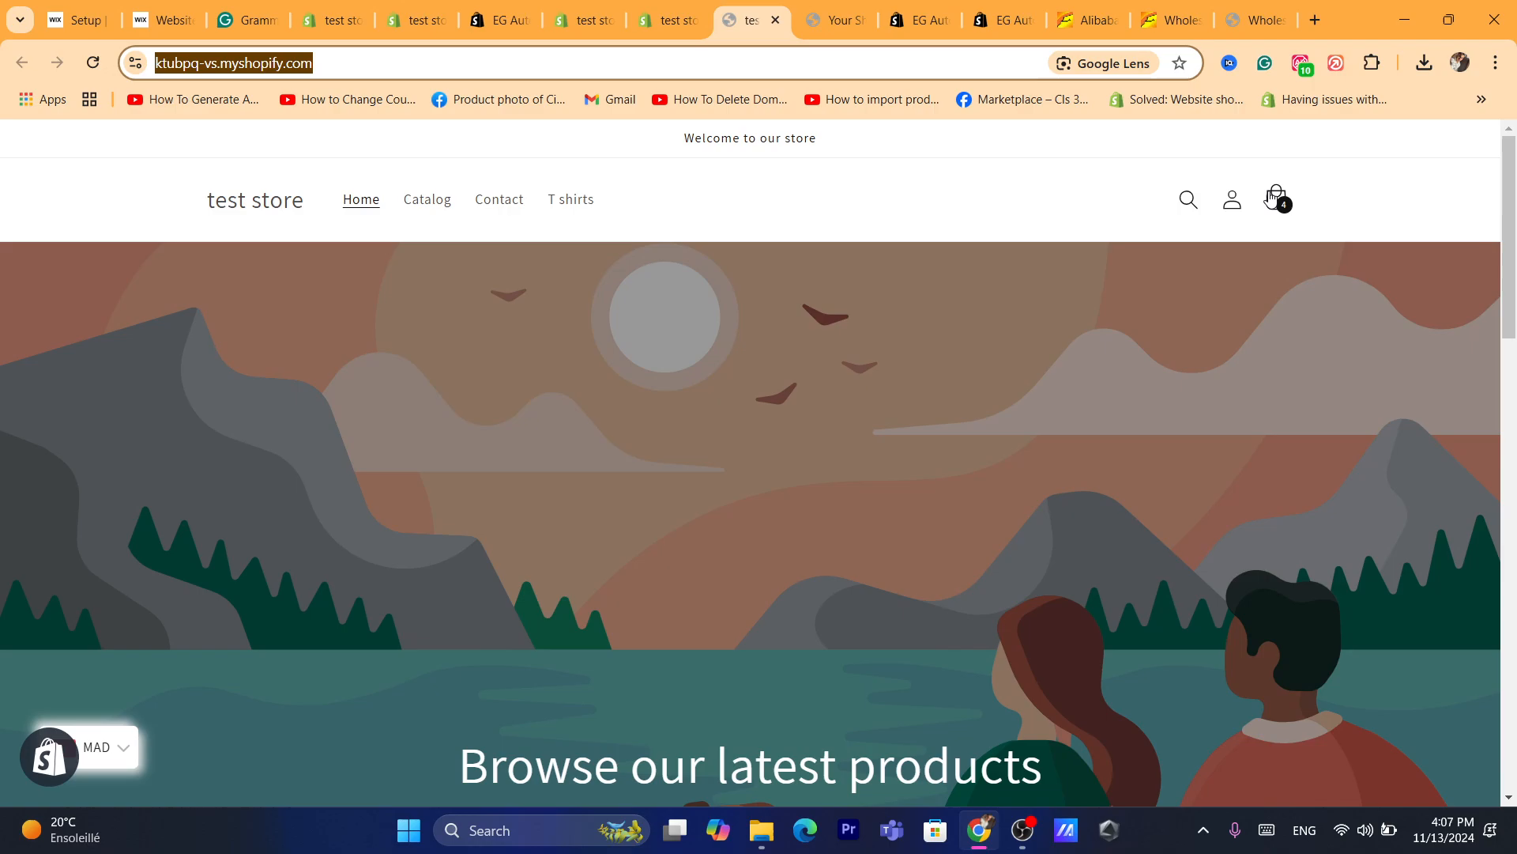
left_click(1276, 199)
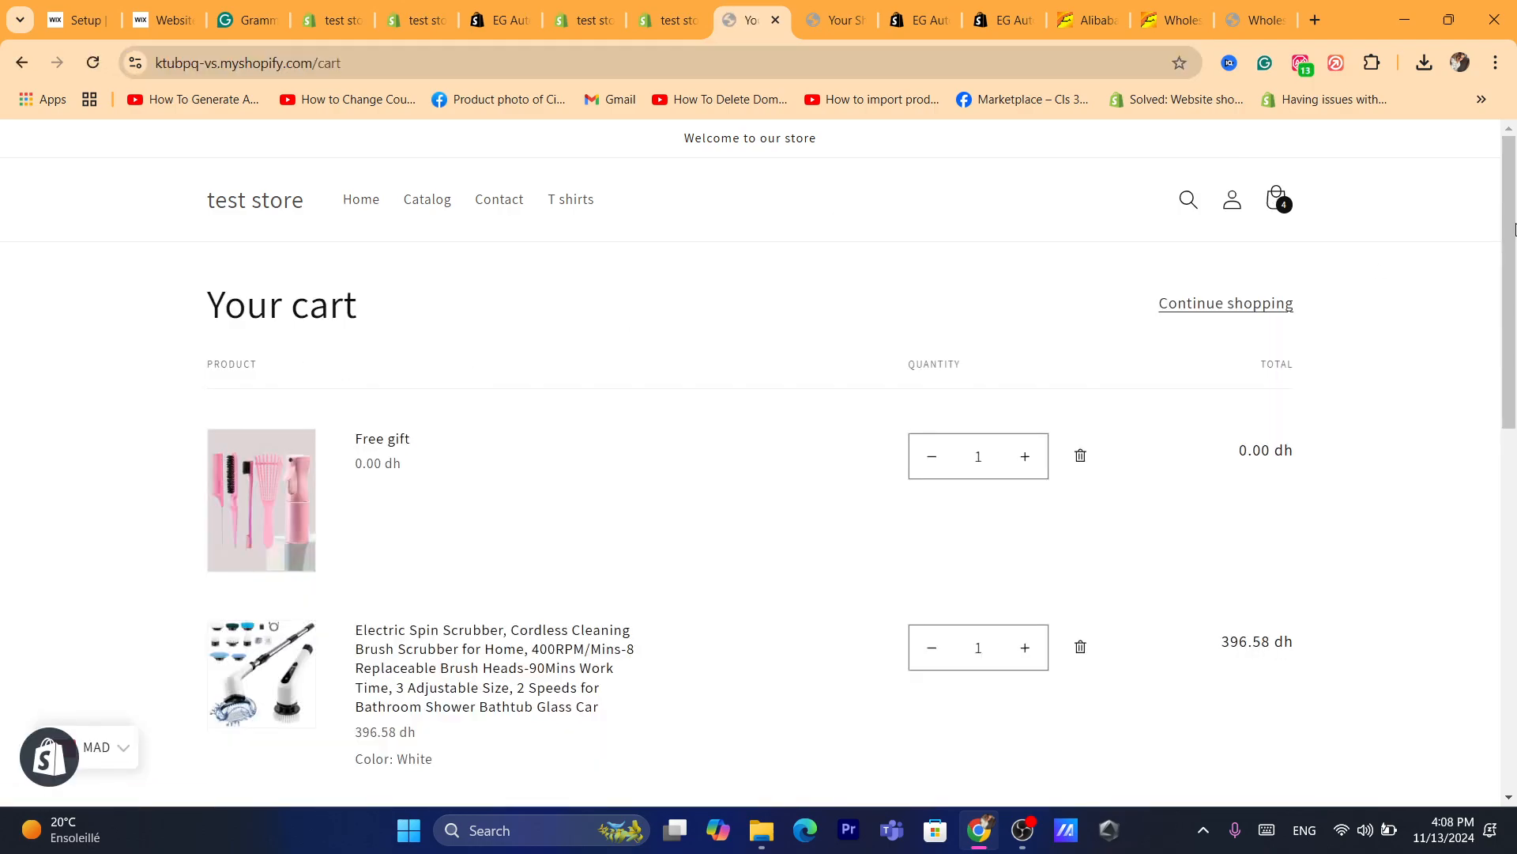
Step: Empty the storefront cart by removing its items, including the Free gift and the Electric Spin Scrubber
scroll(1265, 277, "down", 4)
scroll(1107, 302, "up", 2)
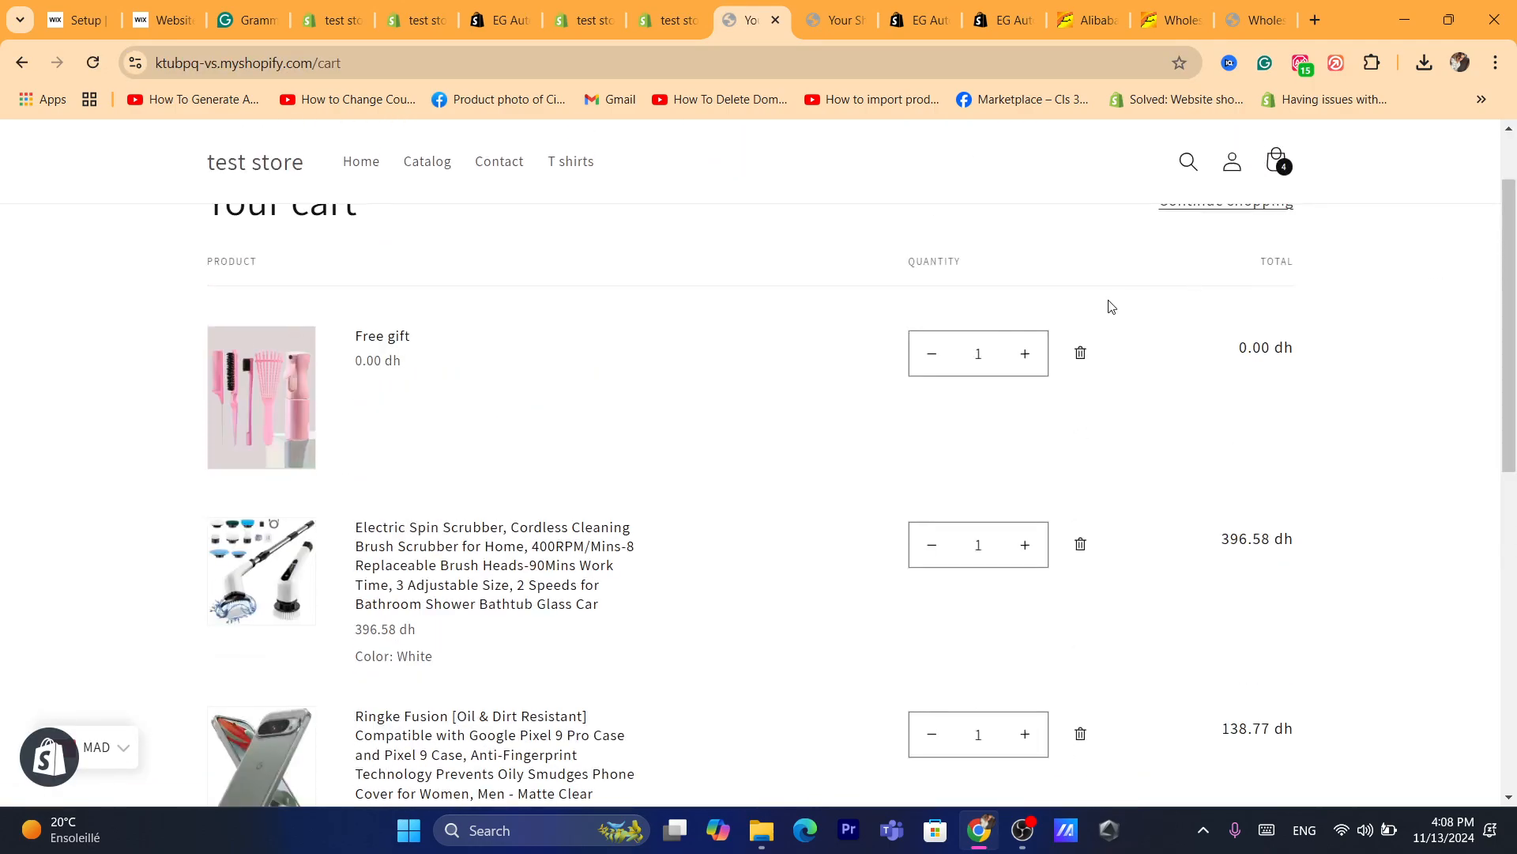
left_click_drag(1079, 354, 1073, 358)
left_click(1075, 363)
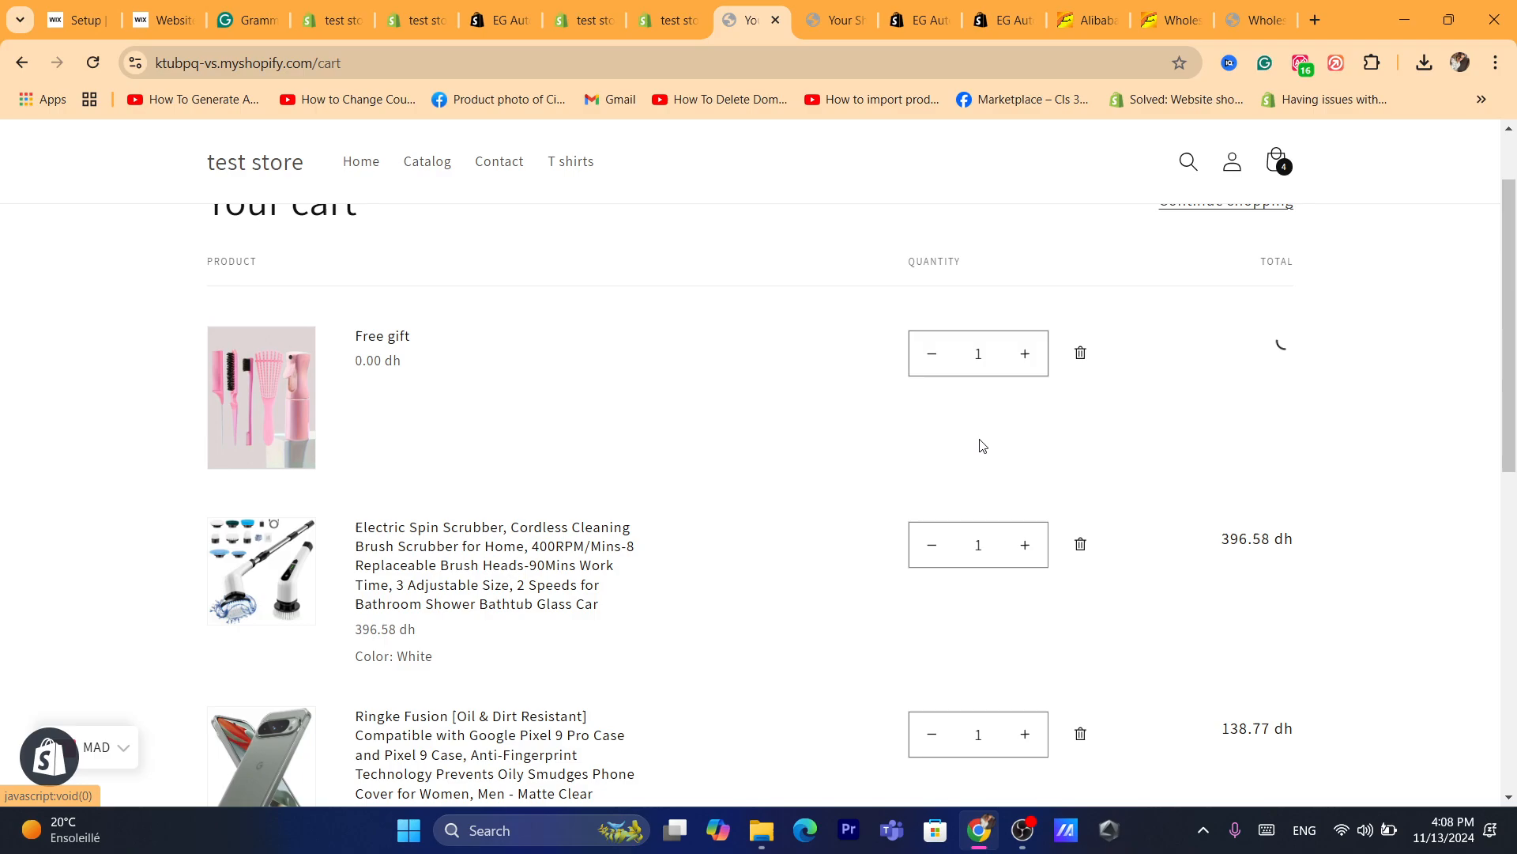
left_click(1082, 547)
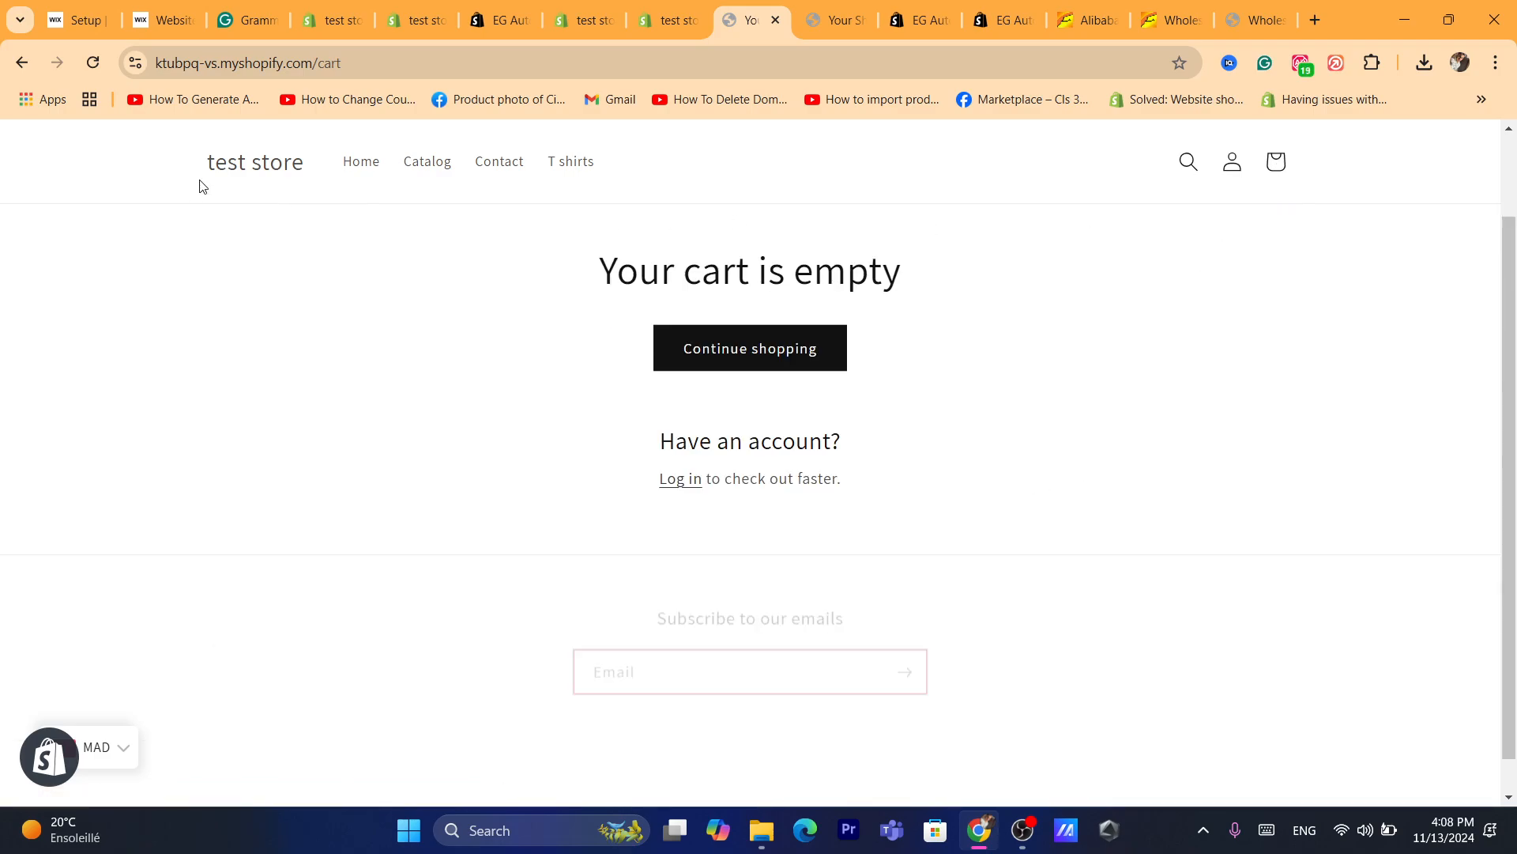
Step: Return to the store's home page and open the Automatic Watches for Men product from the product listing
left_click(239, 168)
scroll(1255, 294, "down", 12)
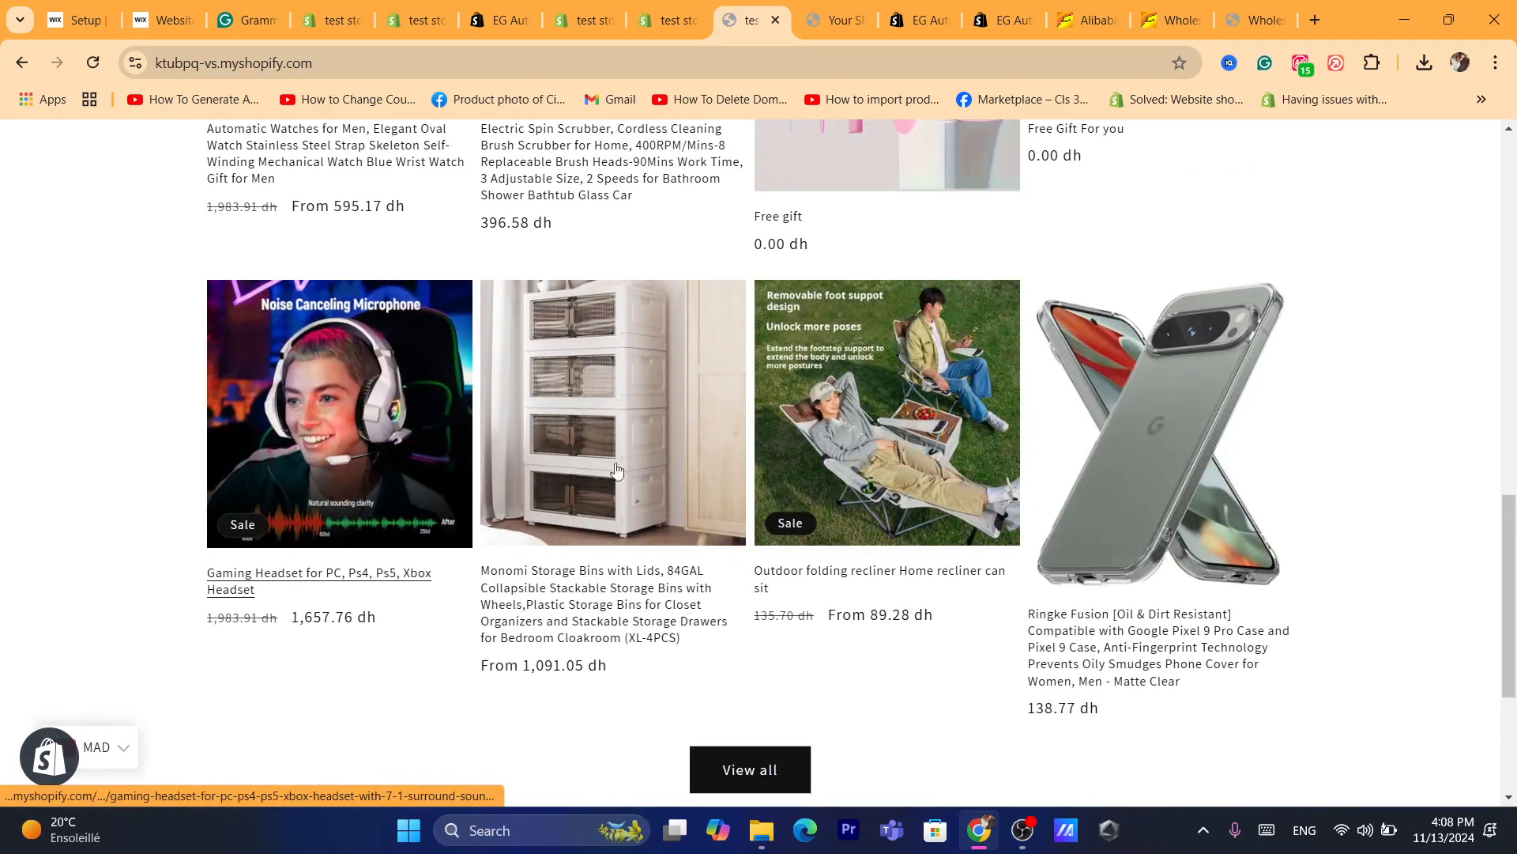
left_click_drag(946, 480, 936, 459)
scroll(698, 462, "up", 4)
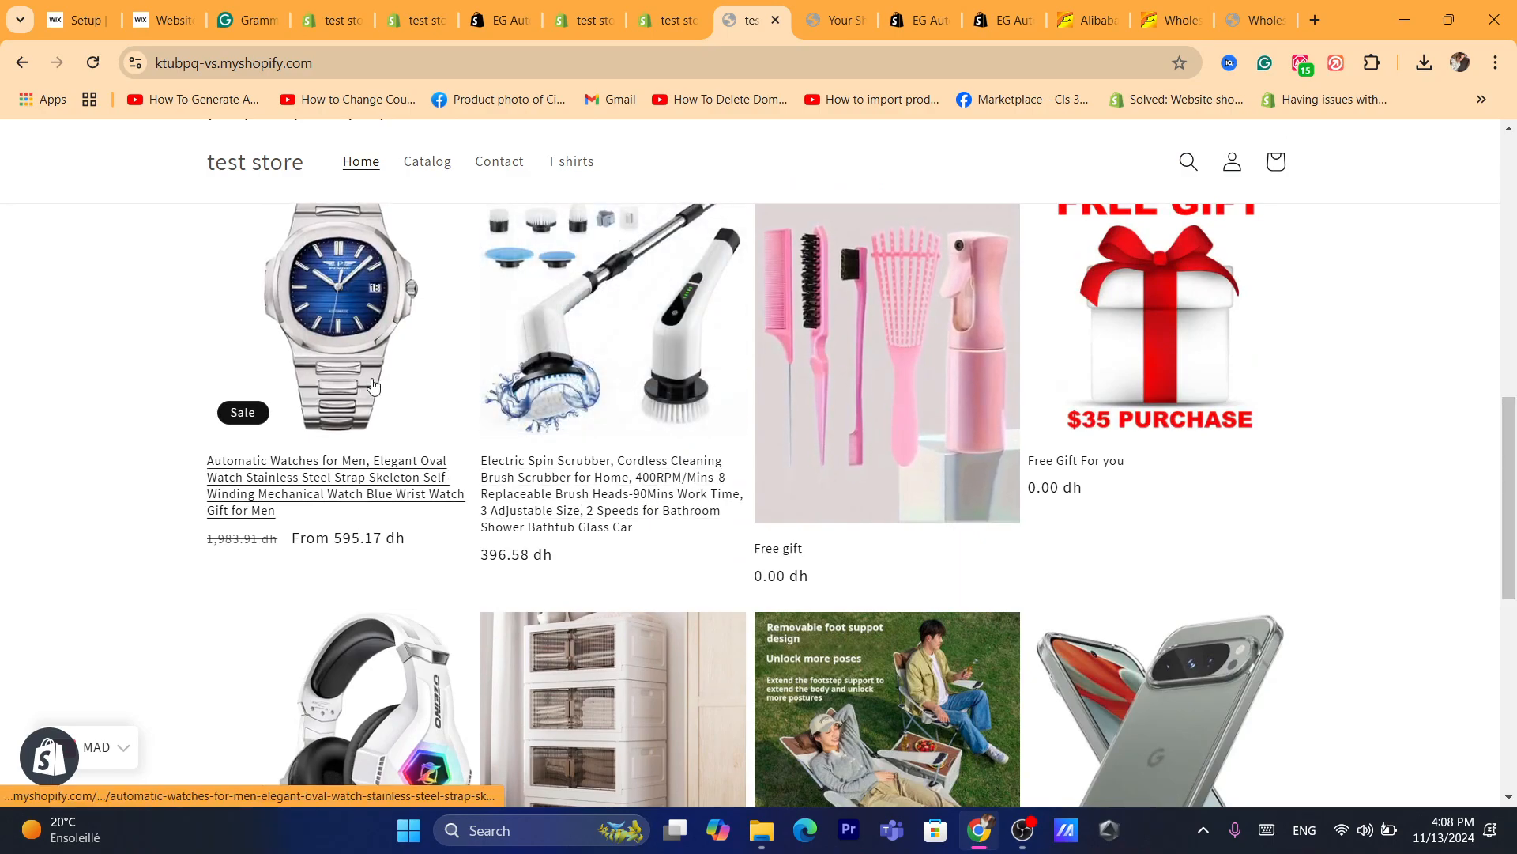
left_click(332, 484)
Step: Add one Automatic Watches for Men in Light Blue to the cart
scroll(1105, 566, "down", 1)
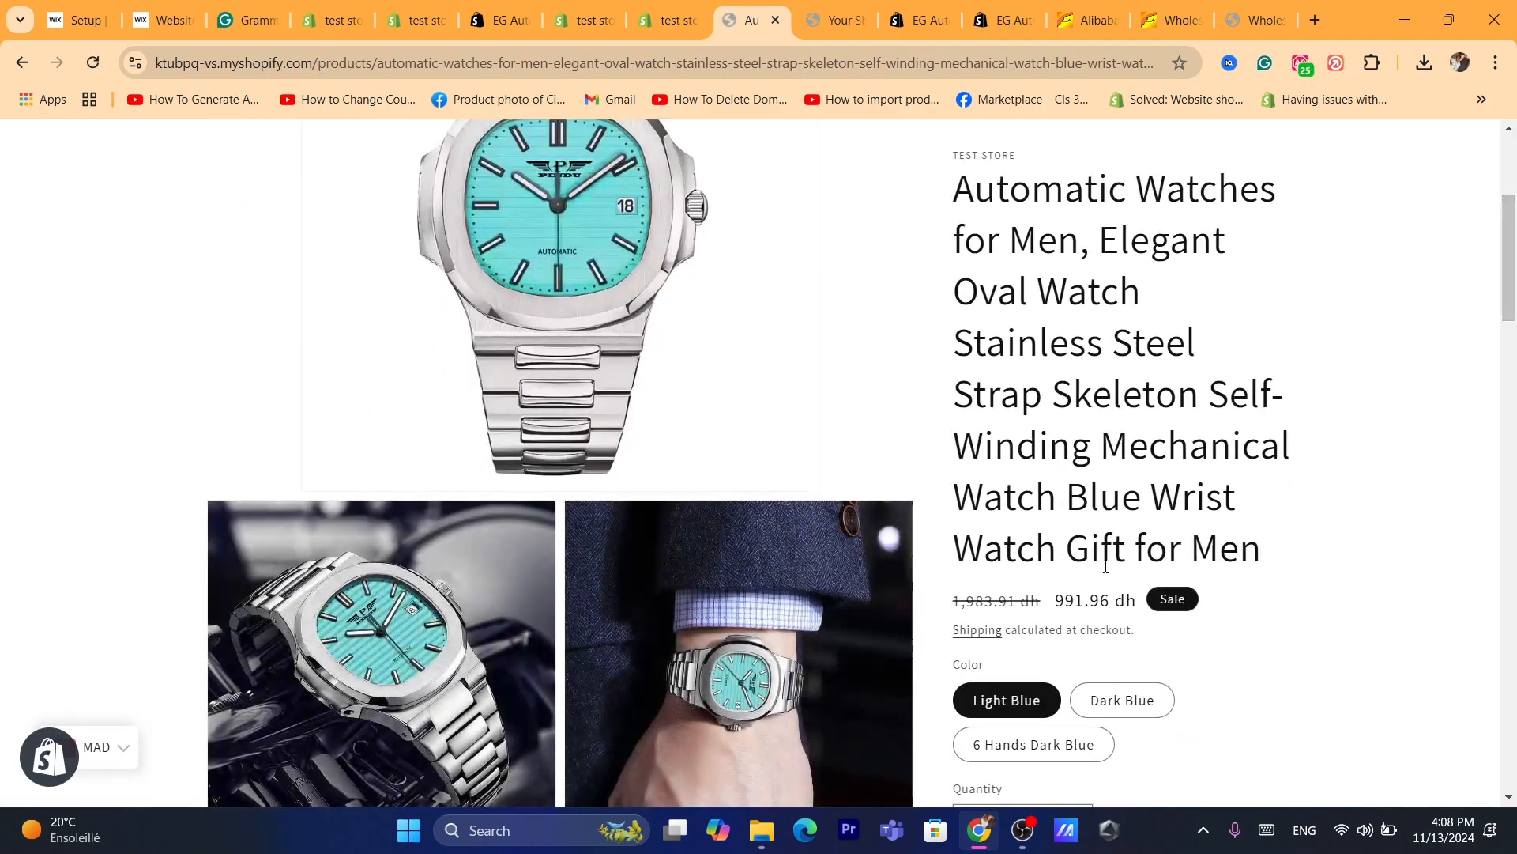
left_click_drag(1513, 269, 1511, 695)
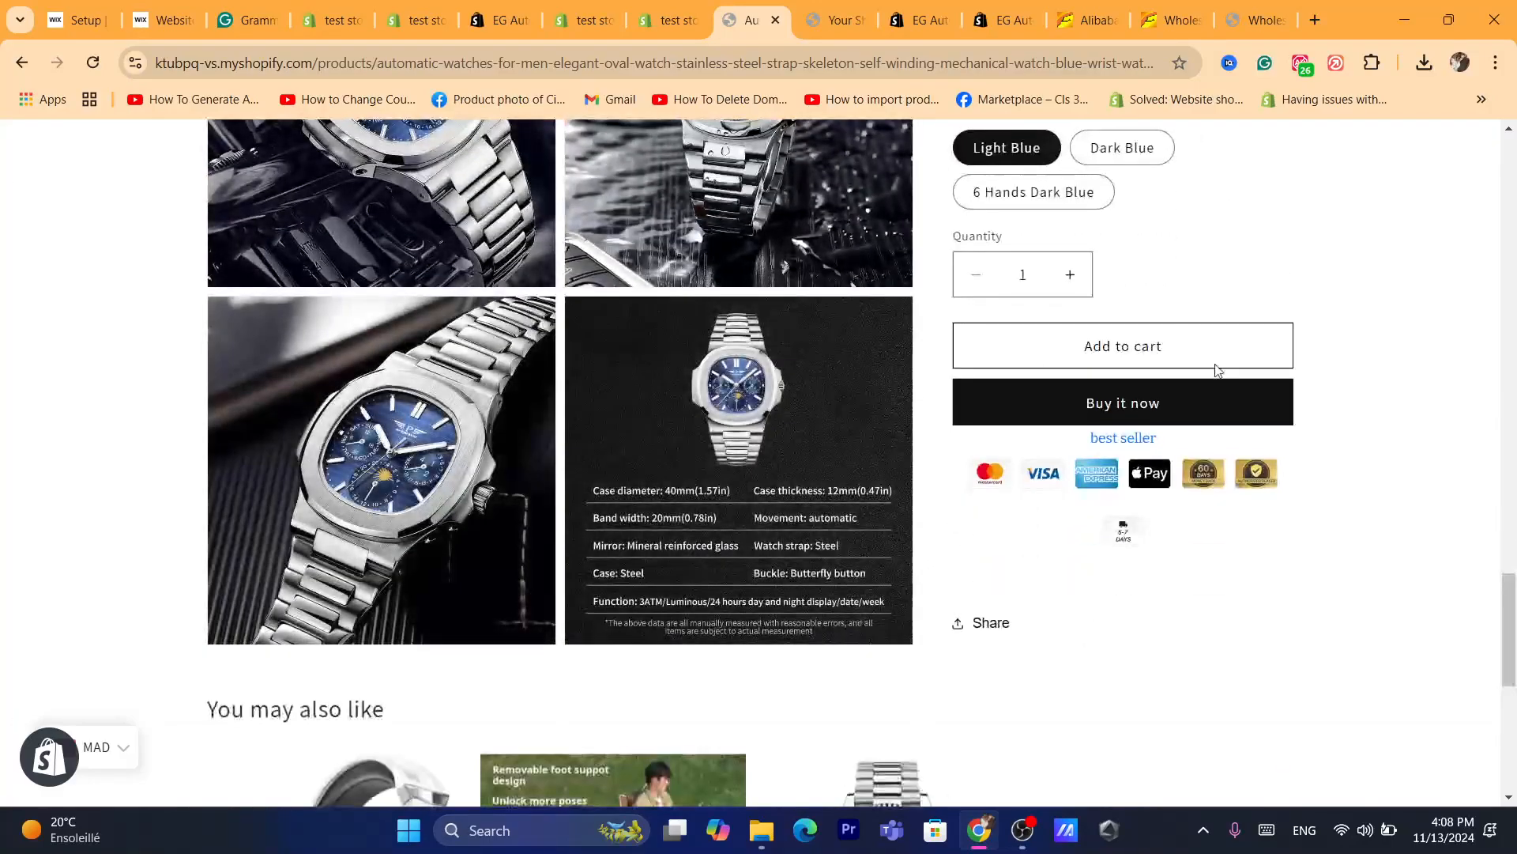
left_click(1183, 334)
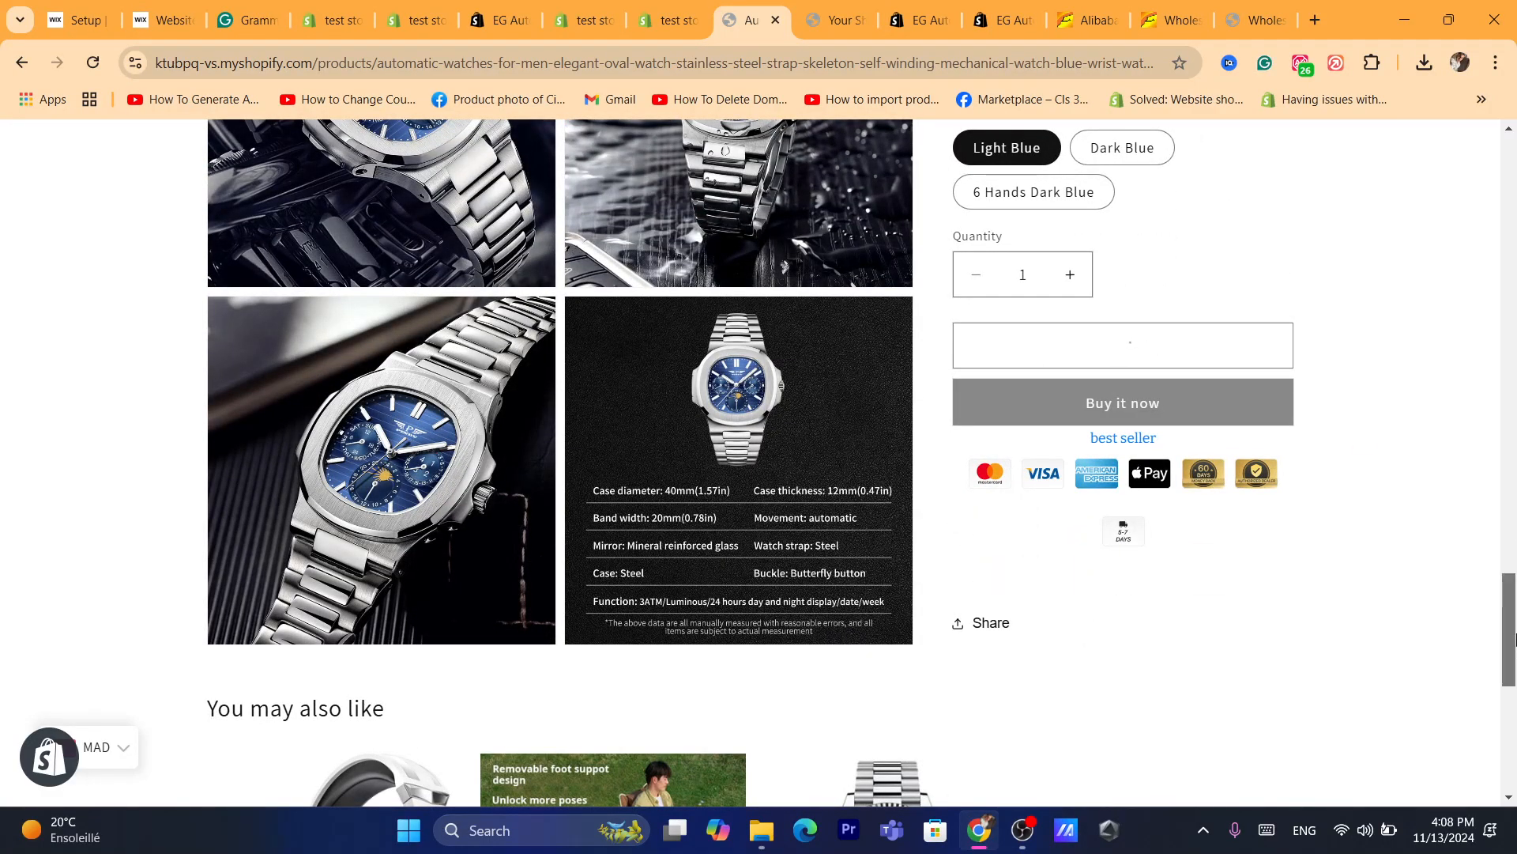
left_click_drag(1515, 640, 1516, 617)
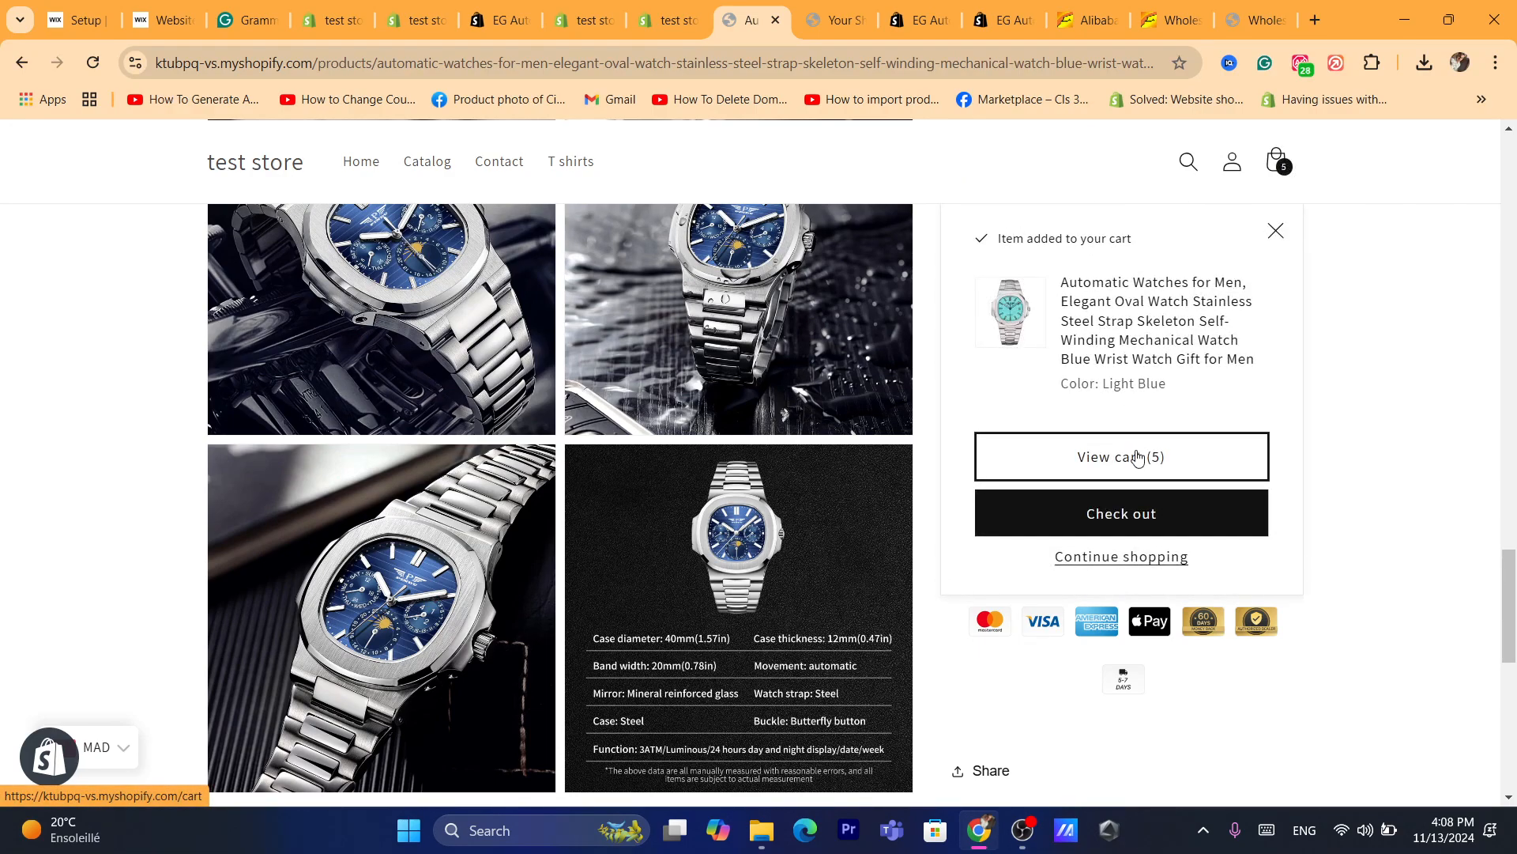
Step: View the cart, check all its items and the estimated total for the free gift, and return to the watch's product page
left_click(1094, 462)
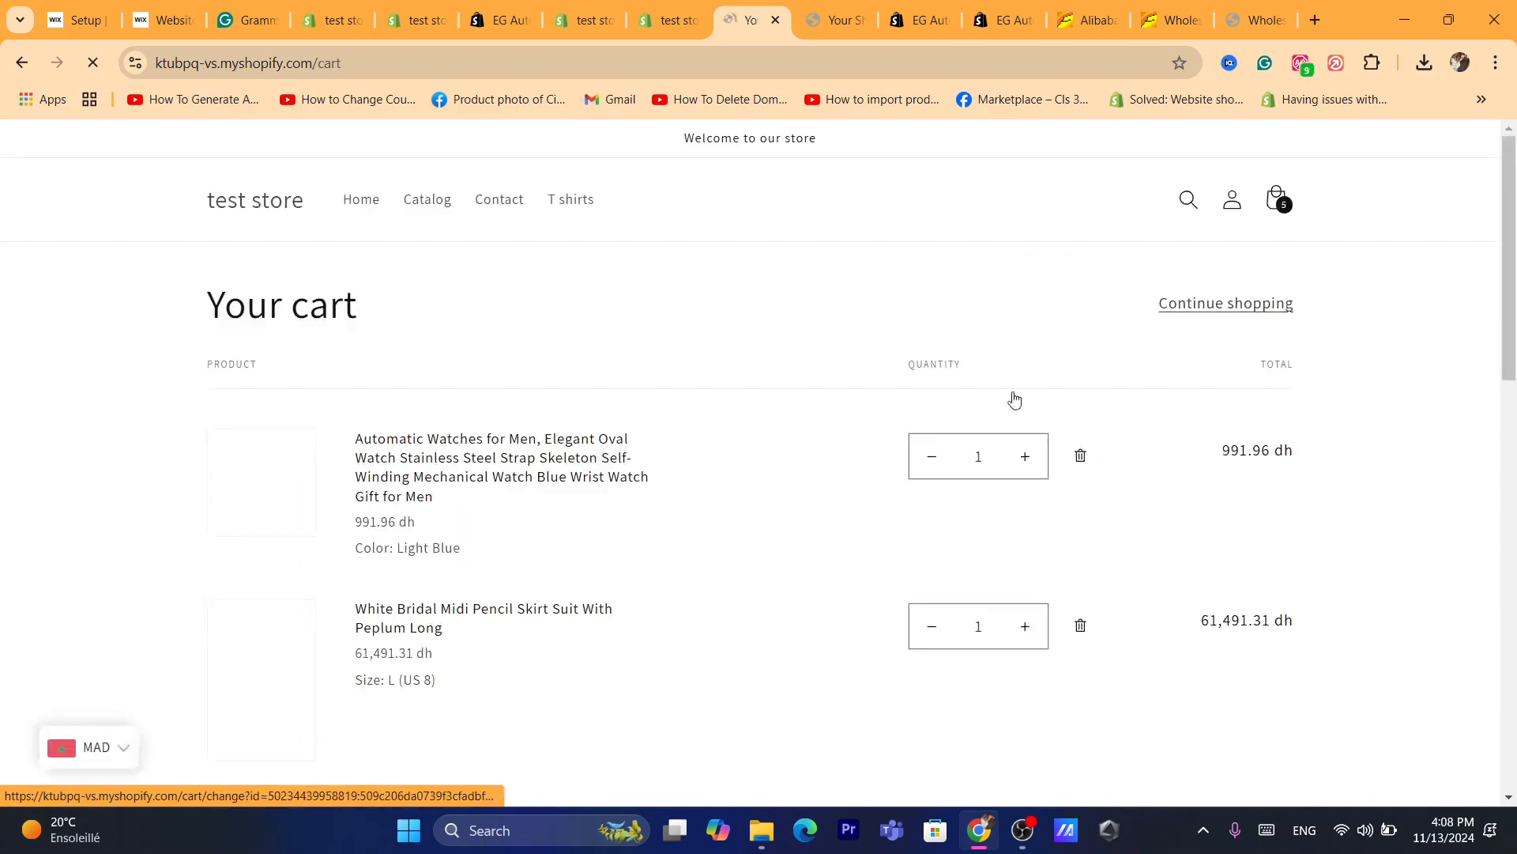
scroll(1475, 653, "down", 10)
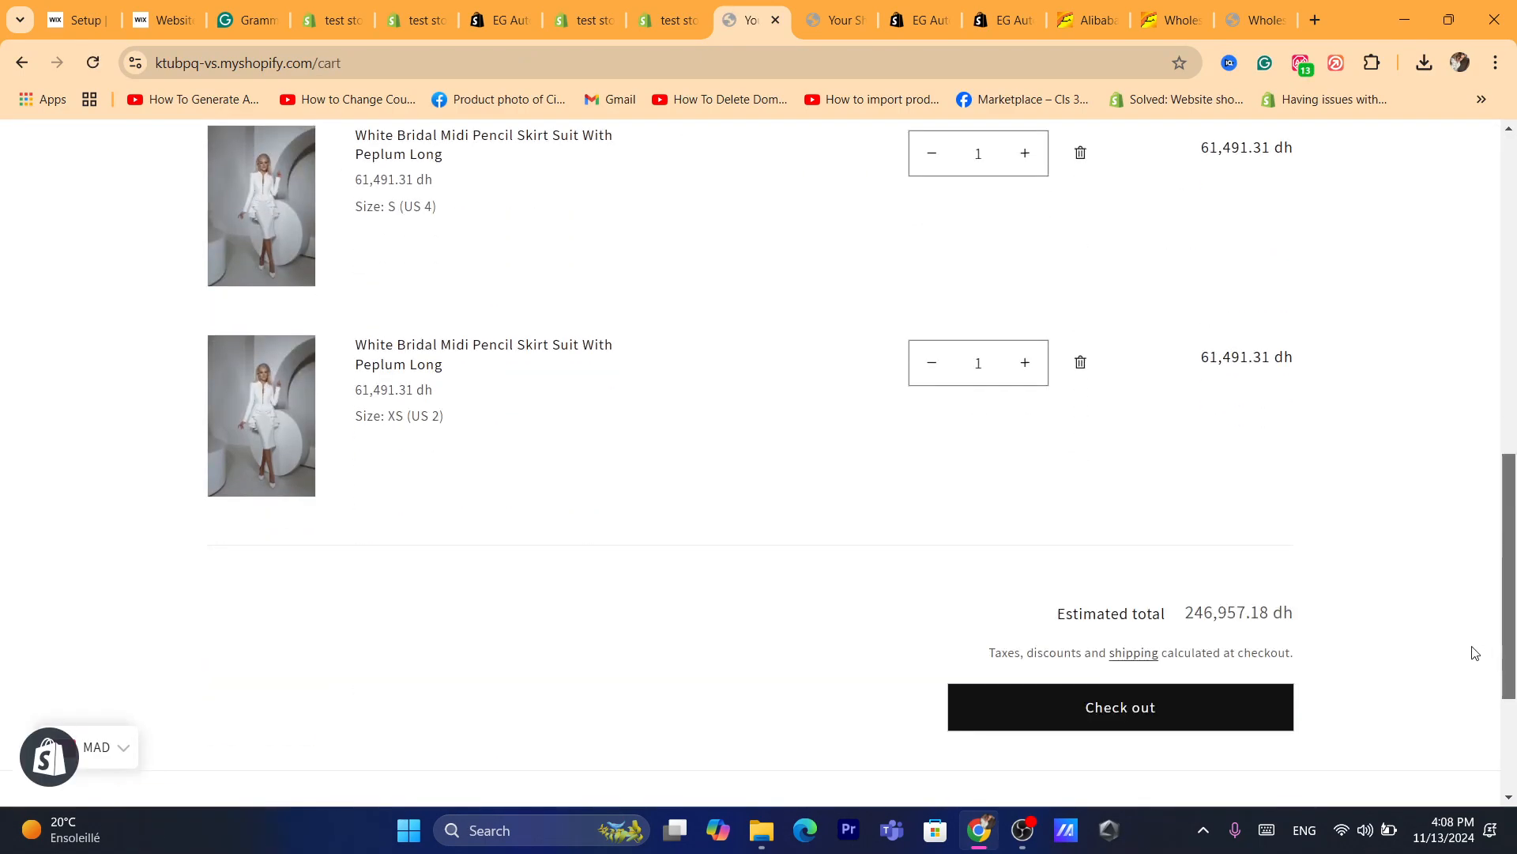
scroll(1475, 649, "down", 3)
scroll(1474, 644, "up", 15)
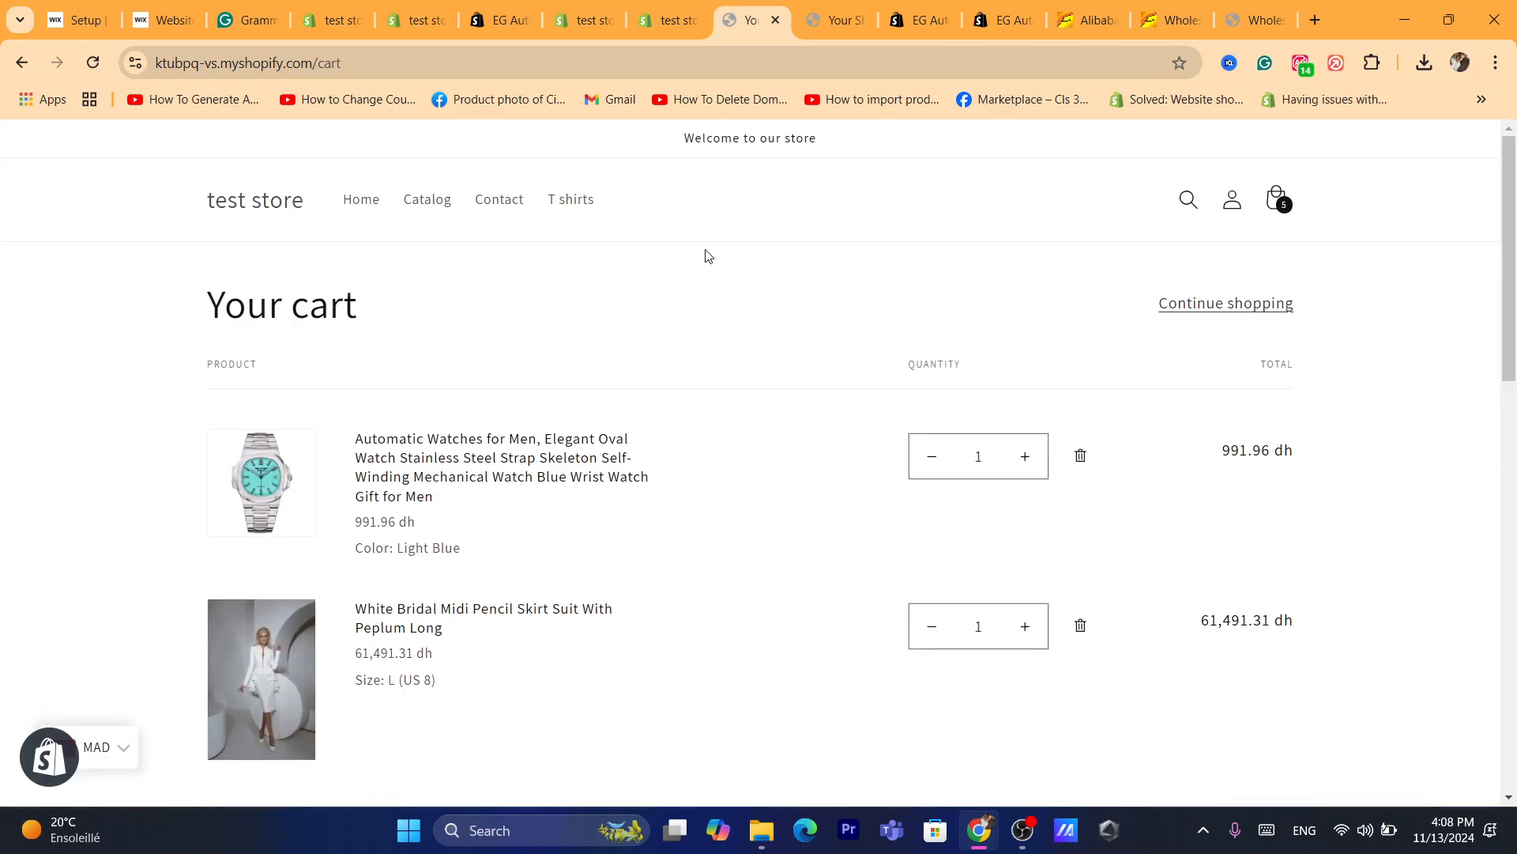
left_click(20, 69)
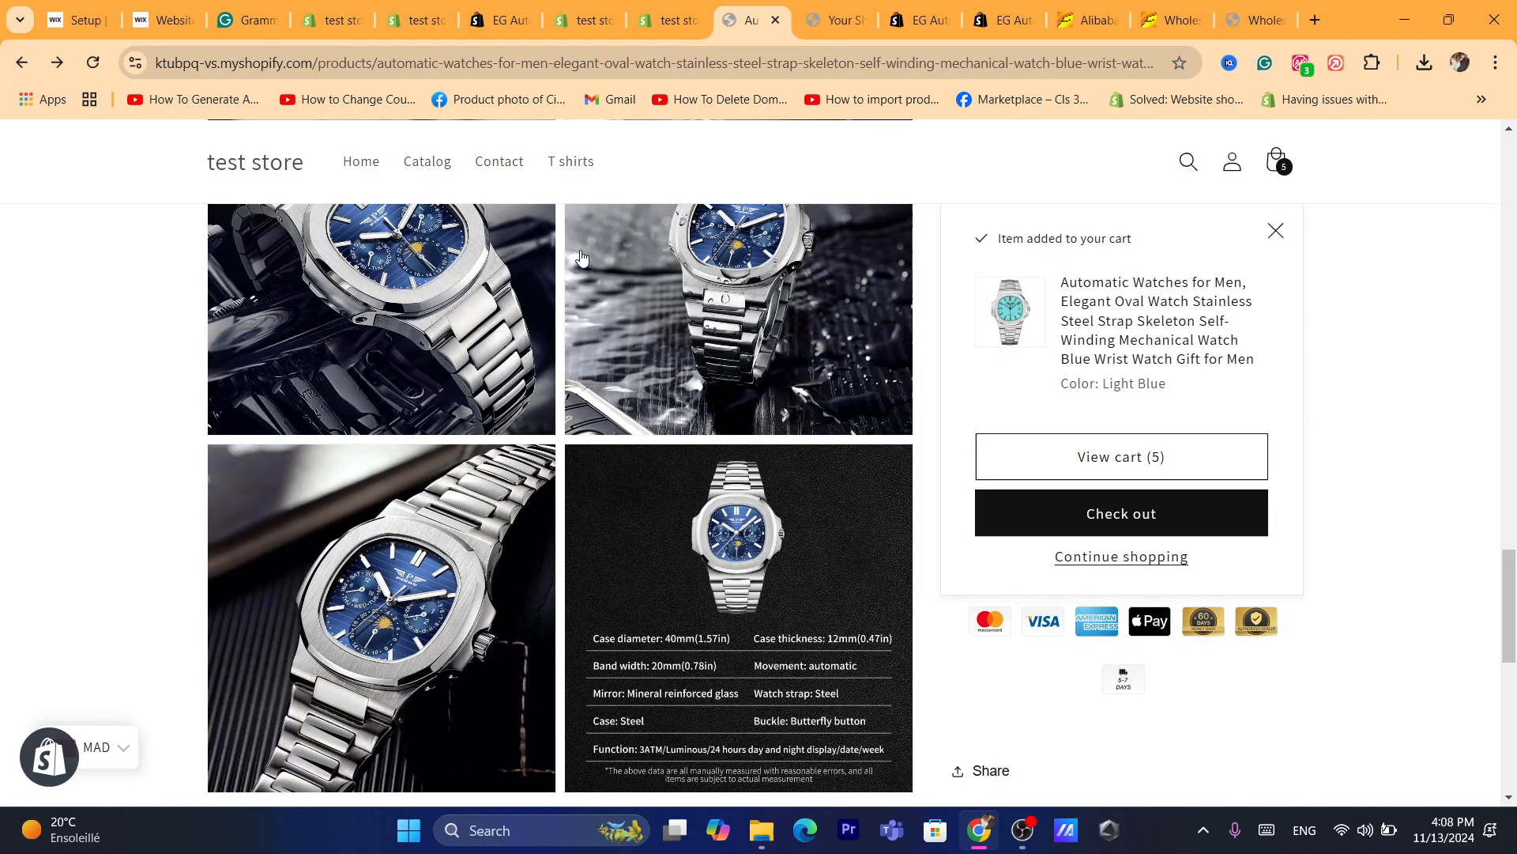
Step: Add one White Electric Spin Scrubber from the store's home page to the cart and check the cart for the free gift
left_click(17, 69)
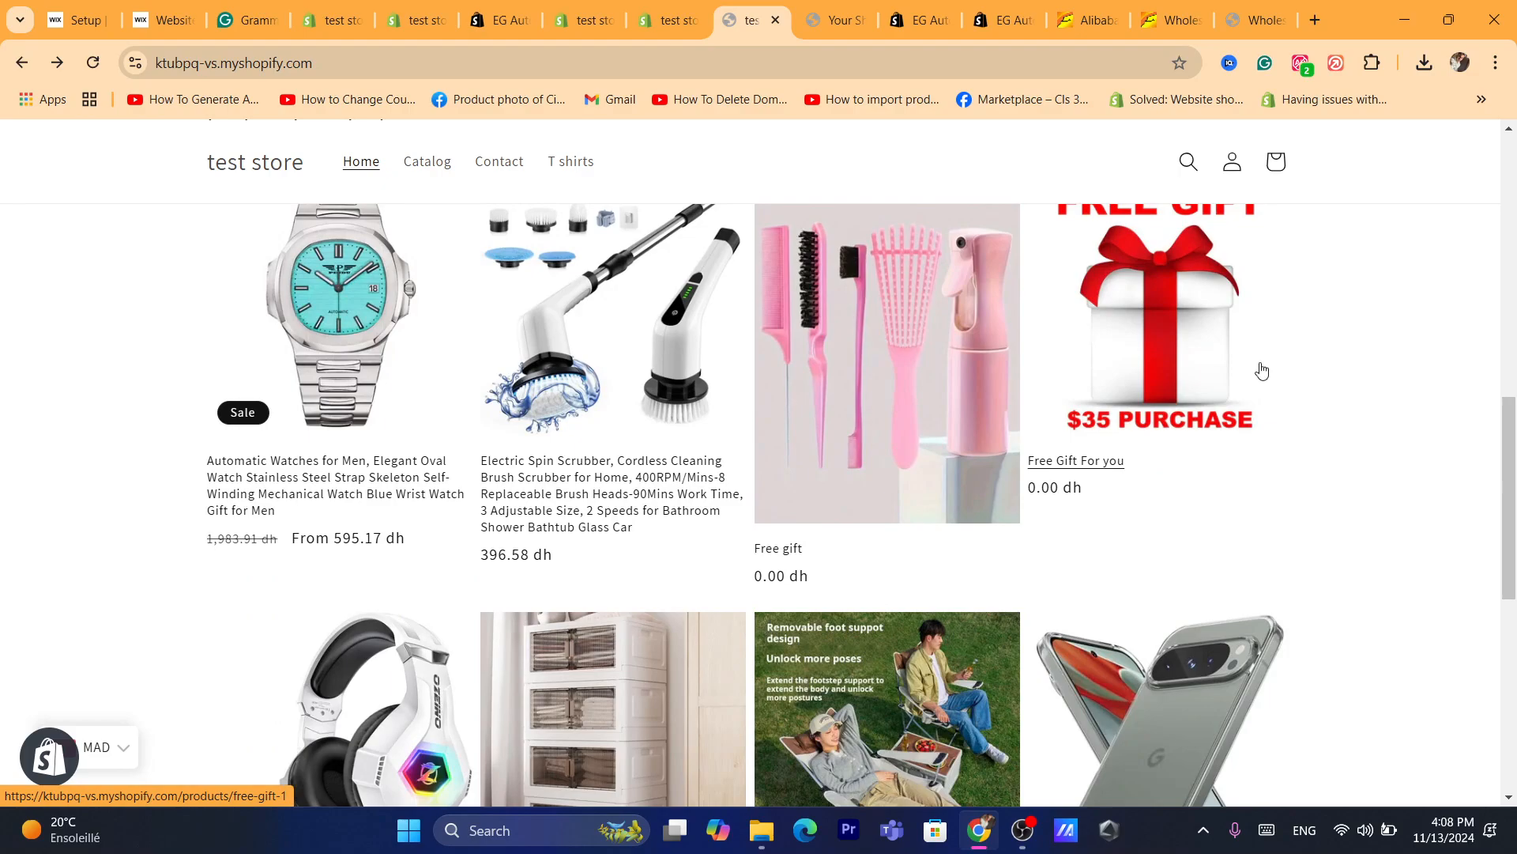
left_click(612, 355)
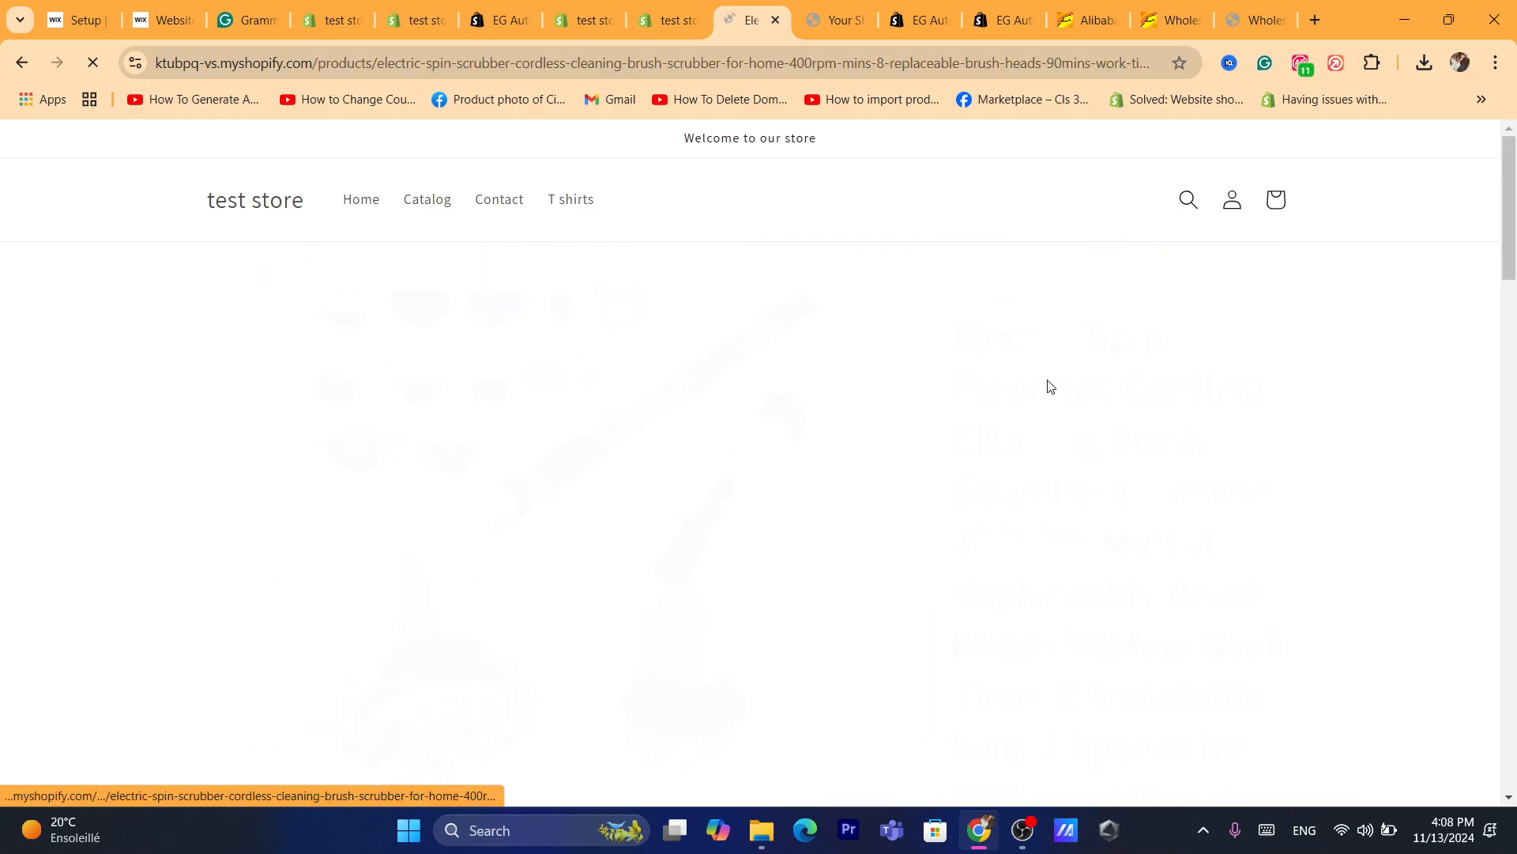
left_click_drag(1515, 208, 1515, 343)
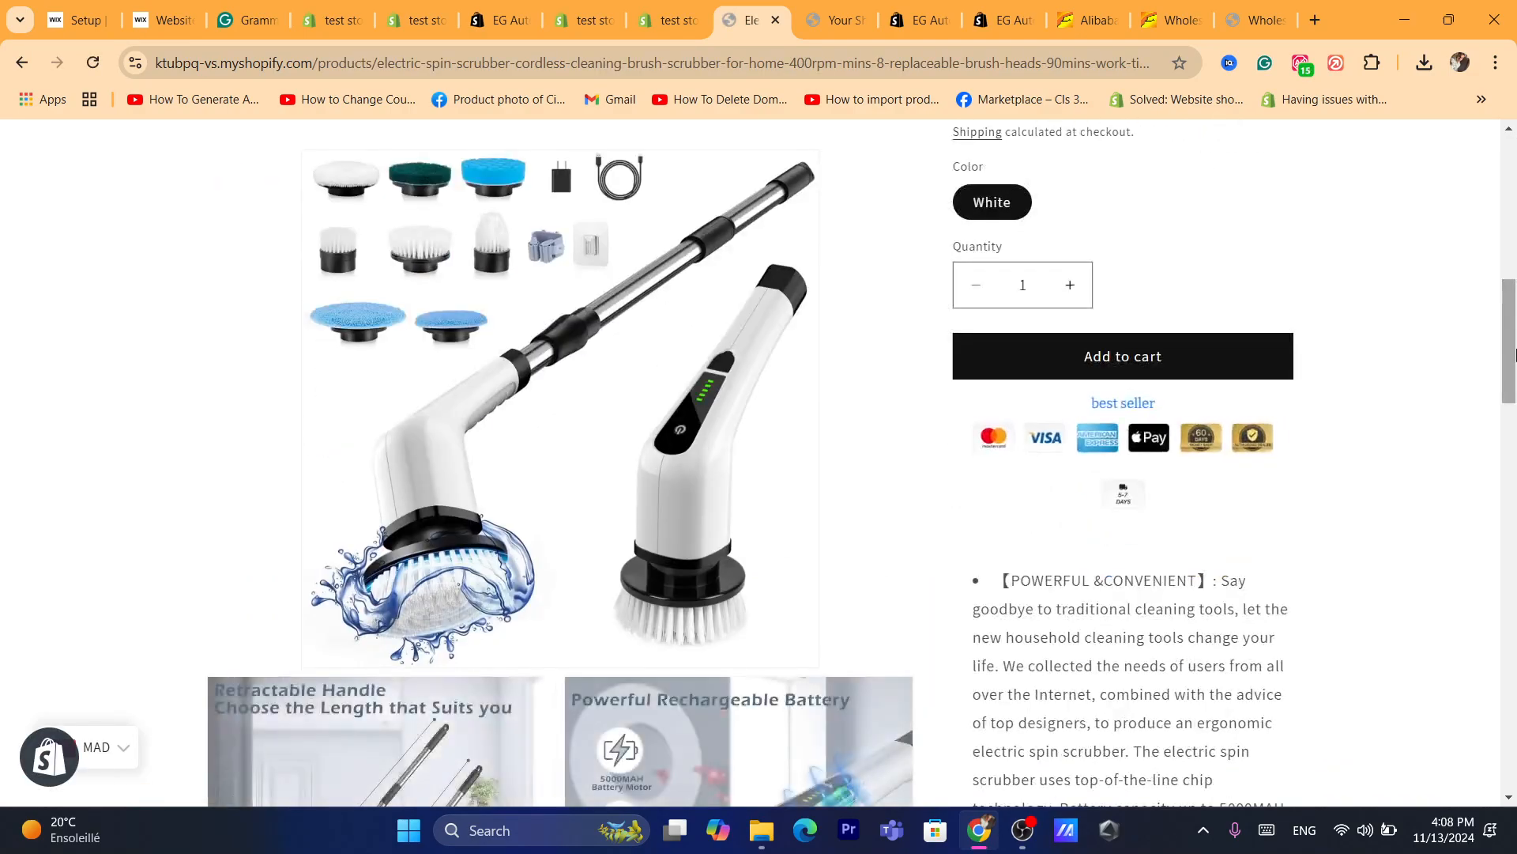
left_click(1130, 343)
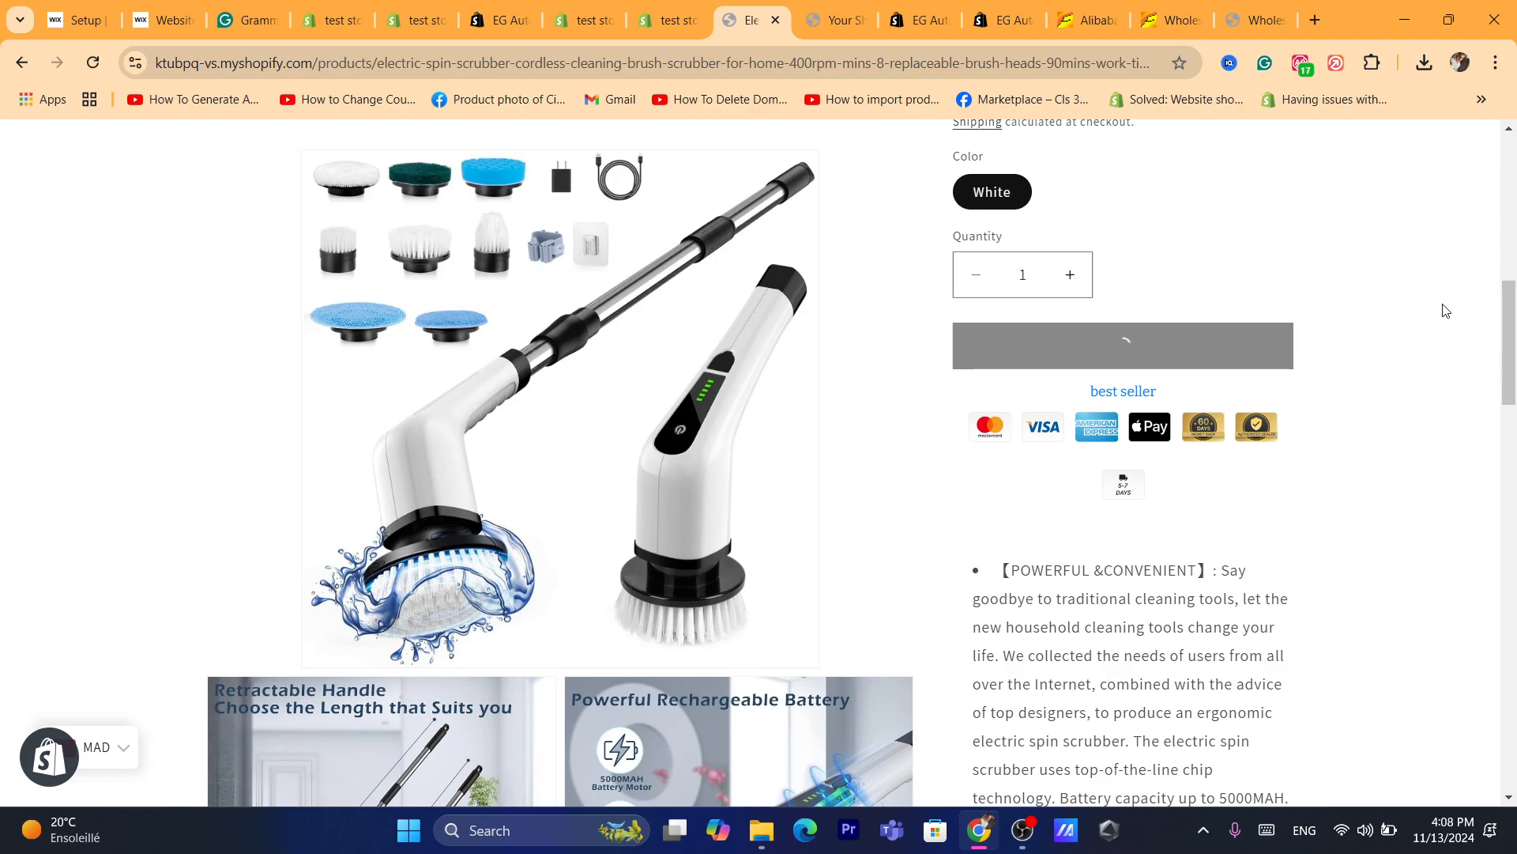
left_click(1107, 514)
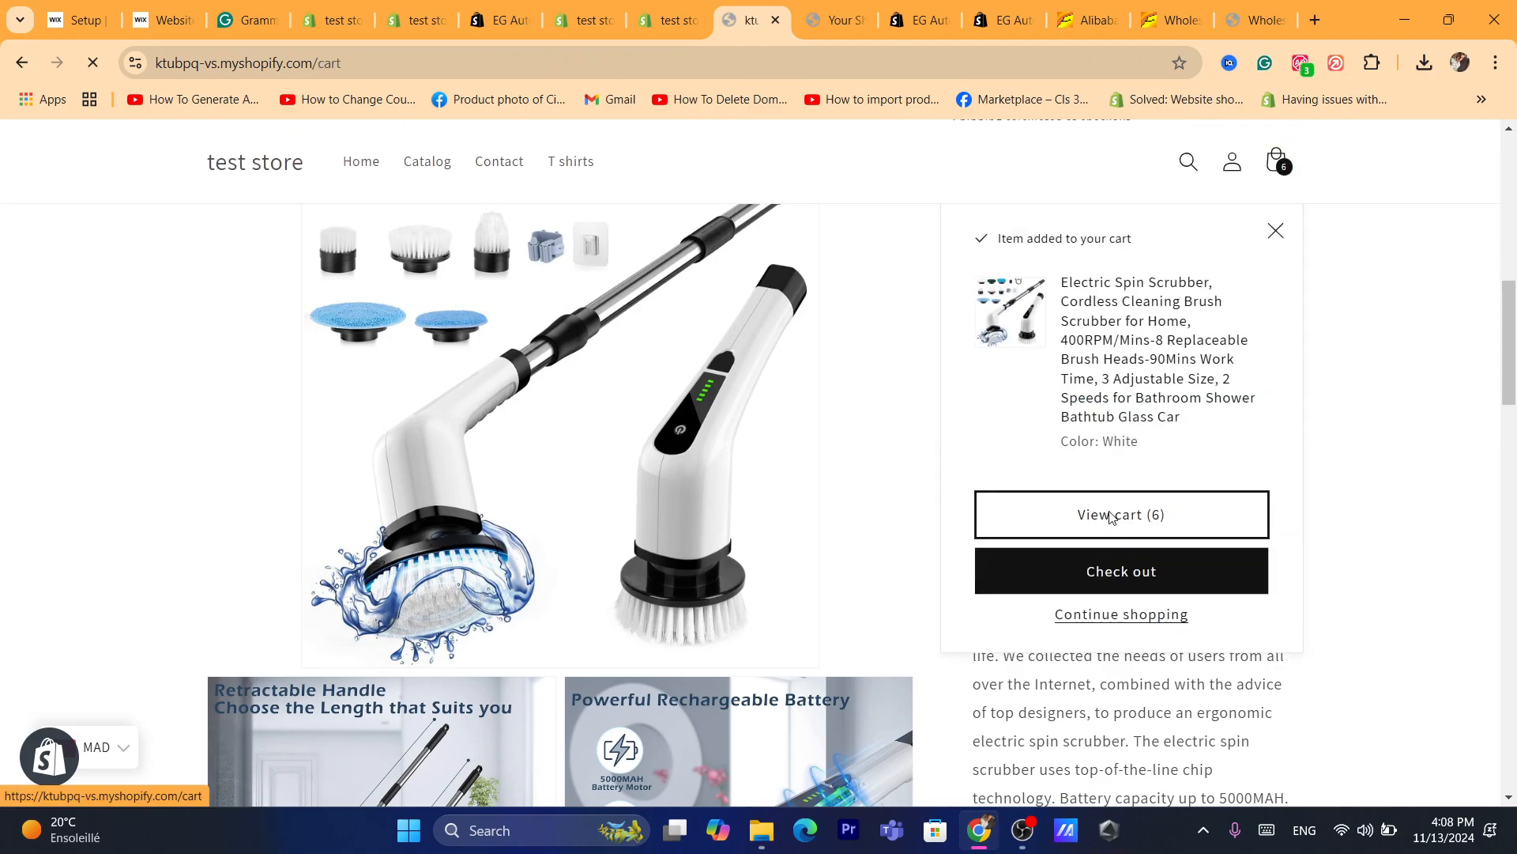
mouse_move(1510, 241)
left_mouse_down()
mouse_move(1515, 615)
mouse_move(1495, 236)
left_mouse_up()
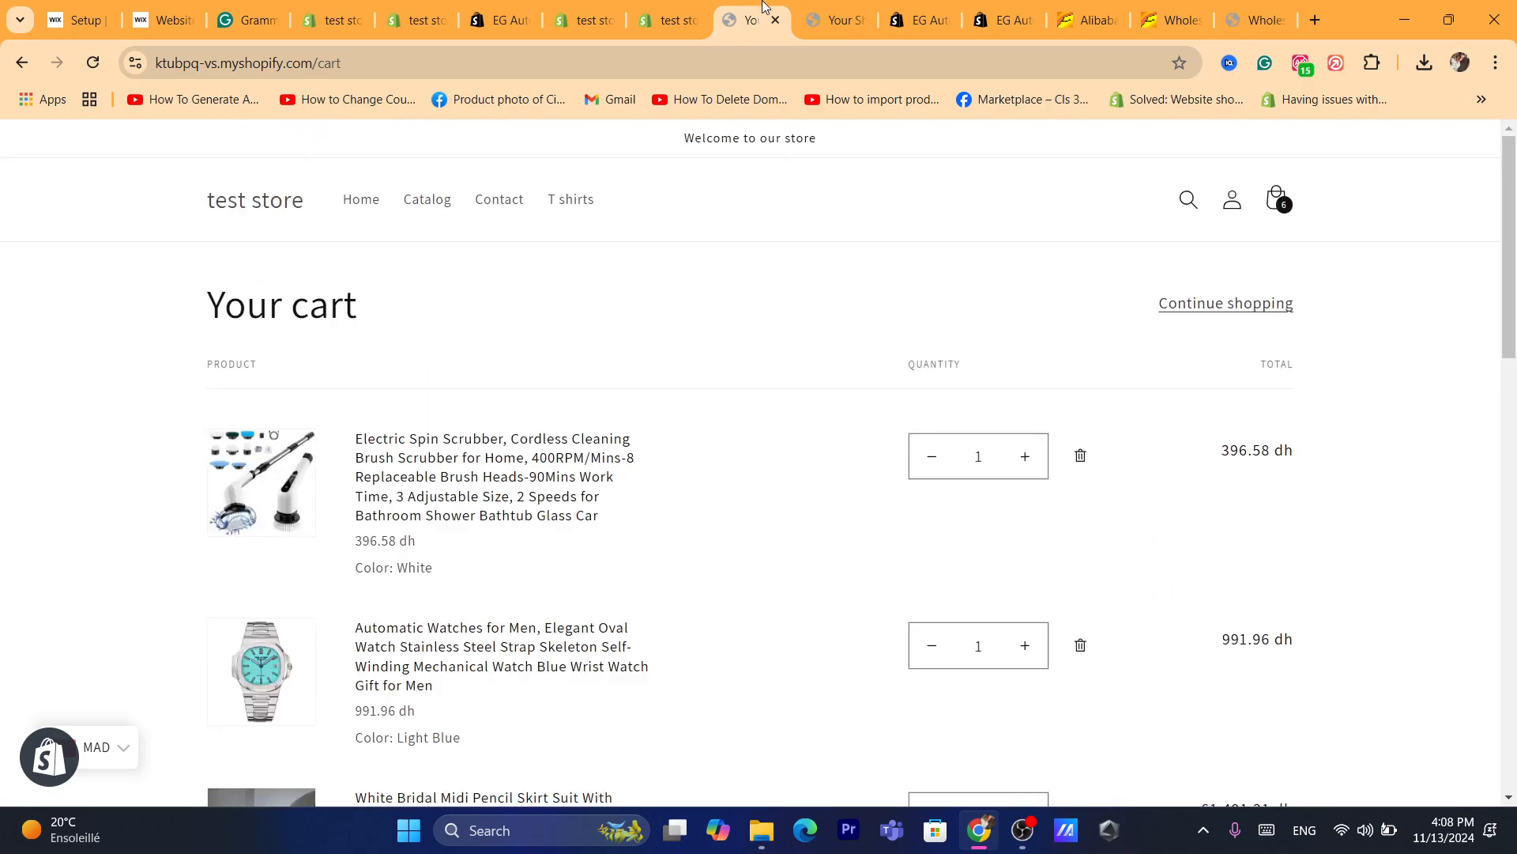
Step: Return to the Free gift rule in EG Auto Add to Cart and read its notice about the gift product's stock
left_click(680, 5)
left_click(603, 4)
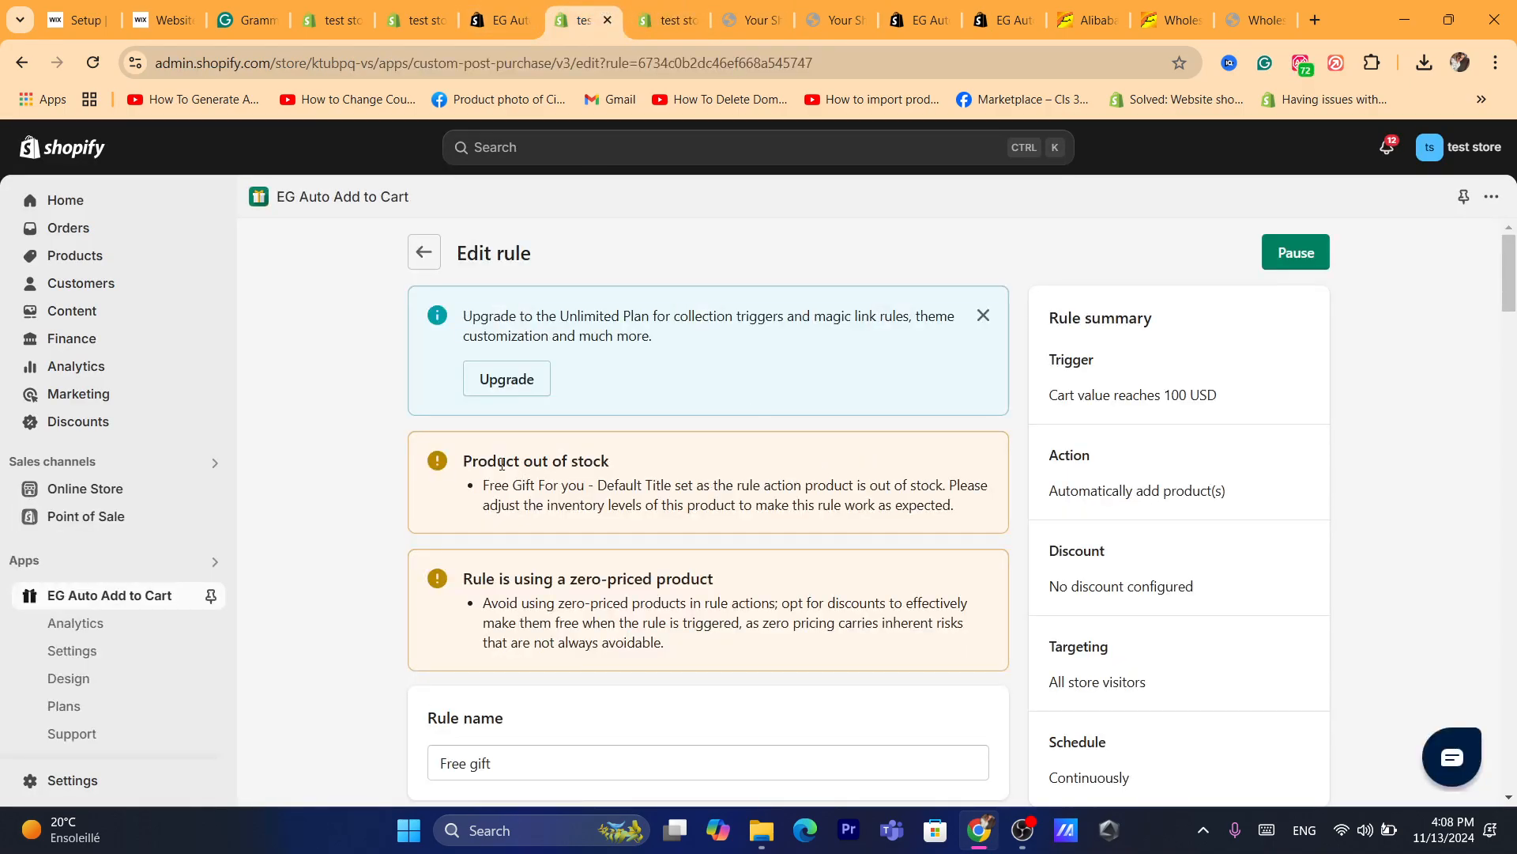
left_click_drag(531, 488, 672, 510)
left_click(551, 488)
scroll(726, 355, "down", 2)
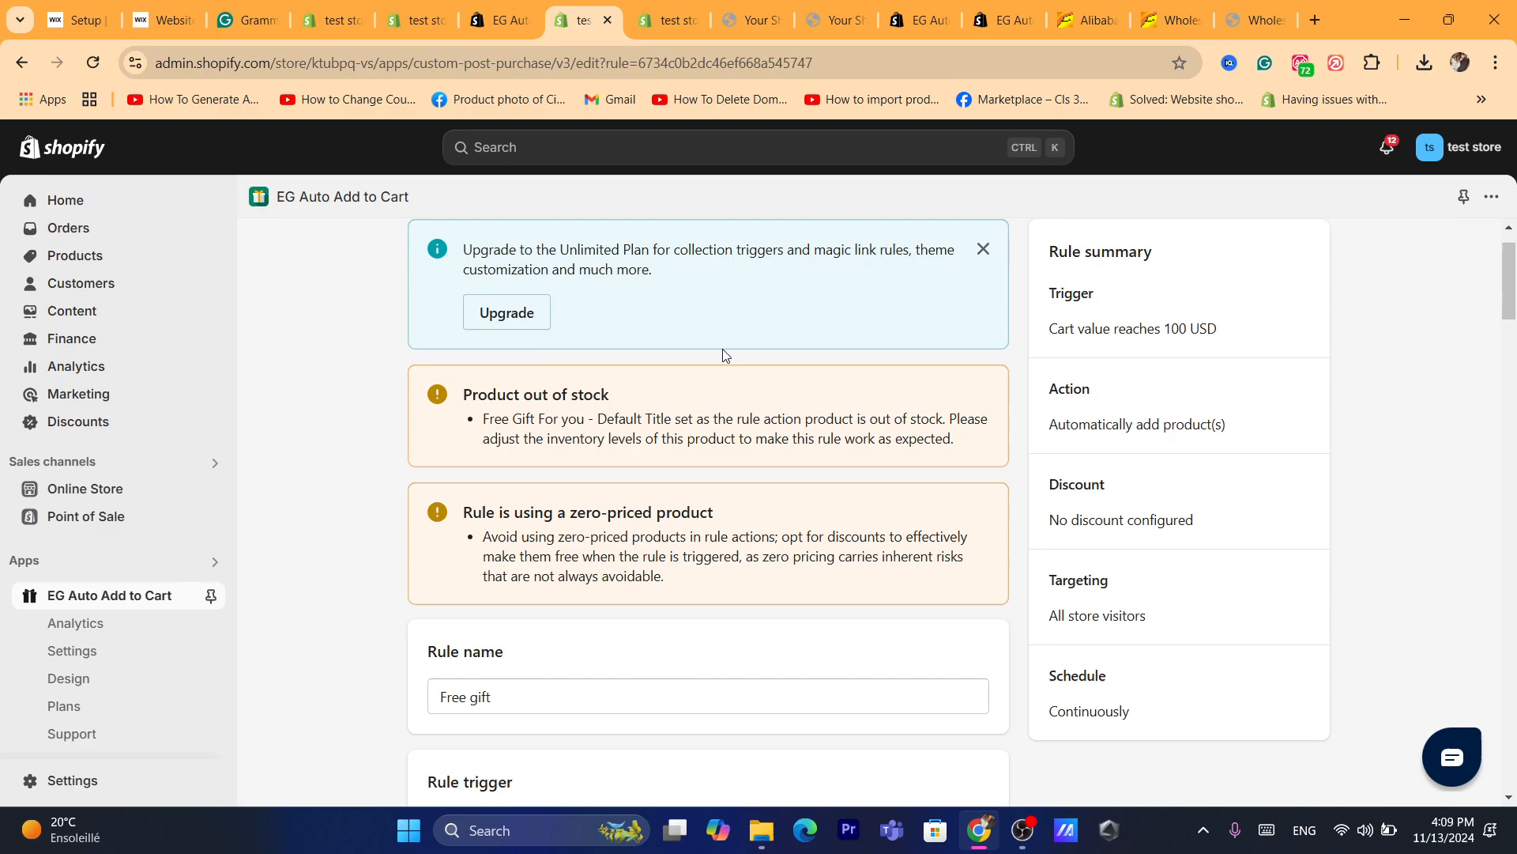
left_click_drag(516, 421, 658, 435)
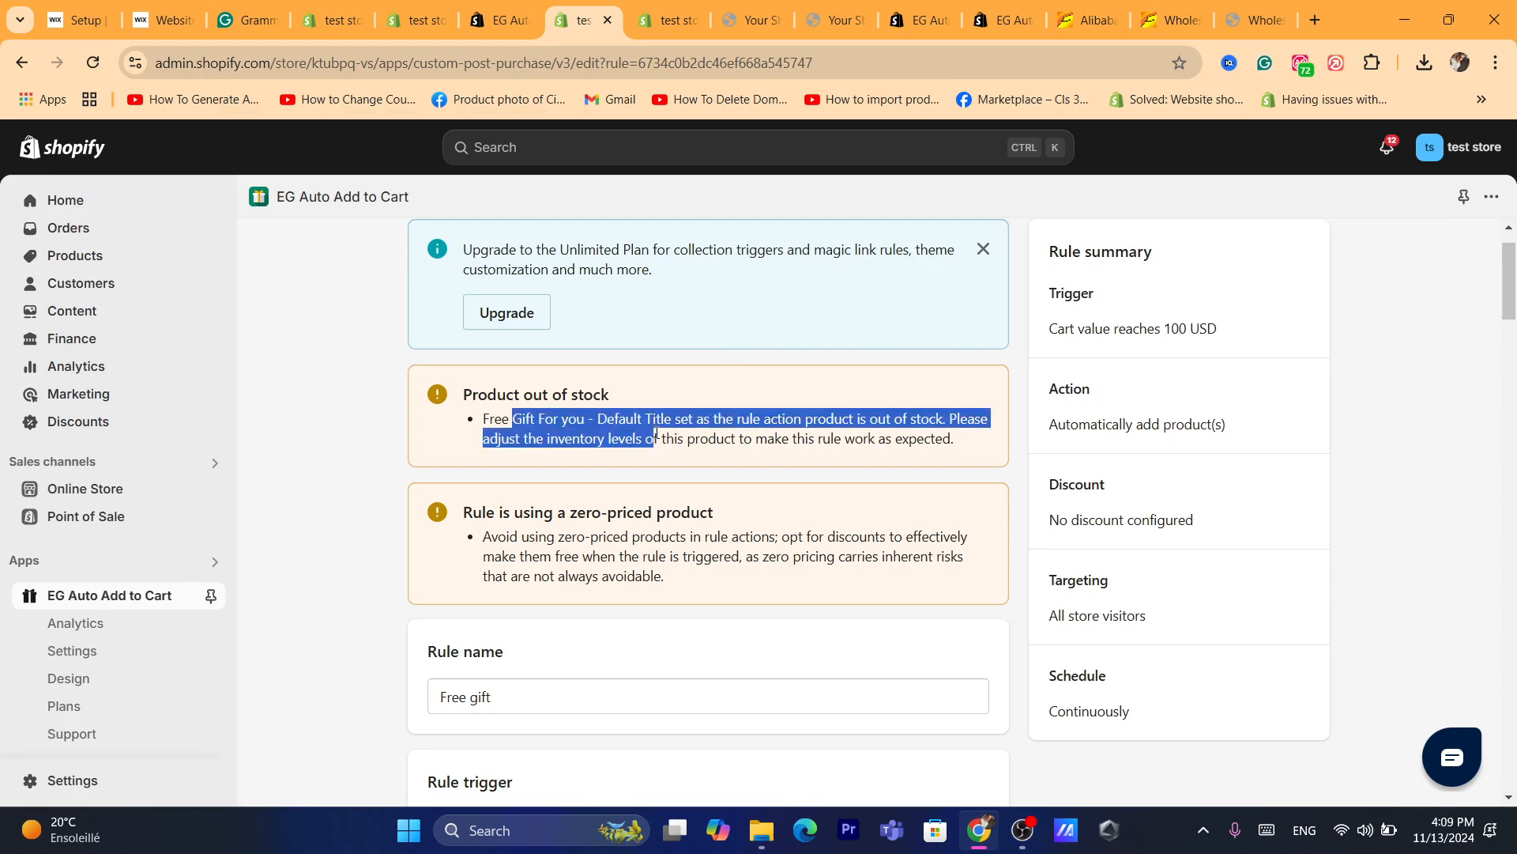
left_click(585, 436)
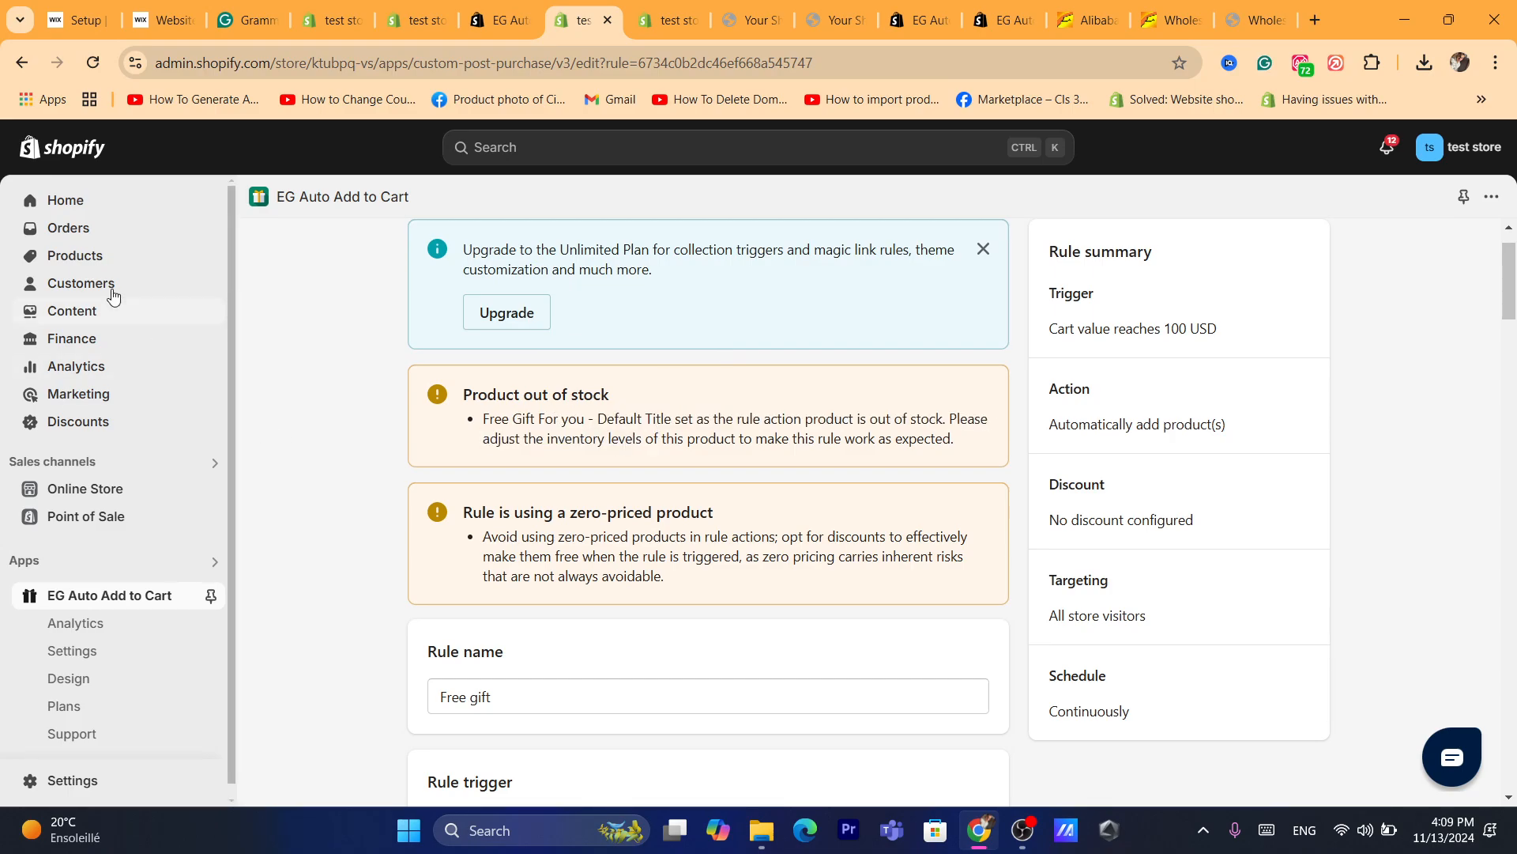
Step: Turn off quantity tracking for the Free Gift For you product in the Shopify admin and save the product
left_click(77, 256)
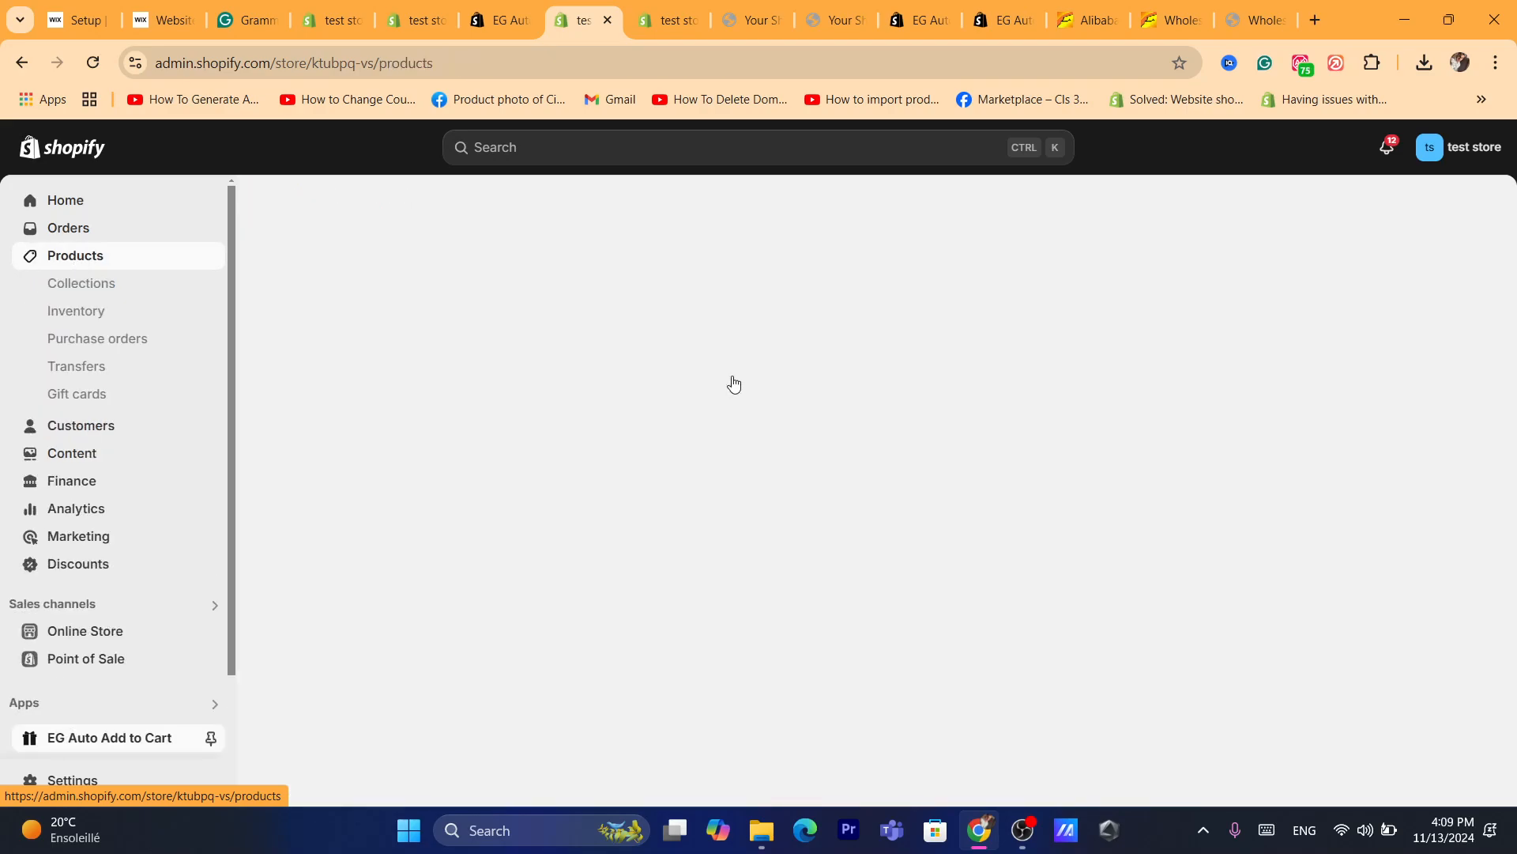
scroll(1513, 286, "down", 2)
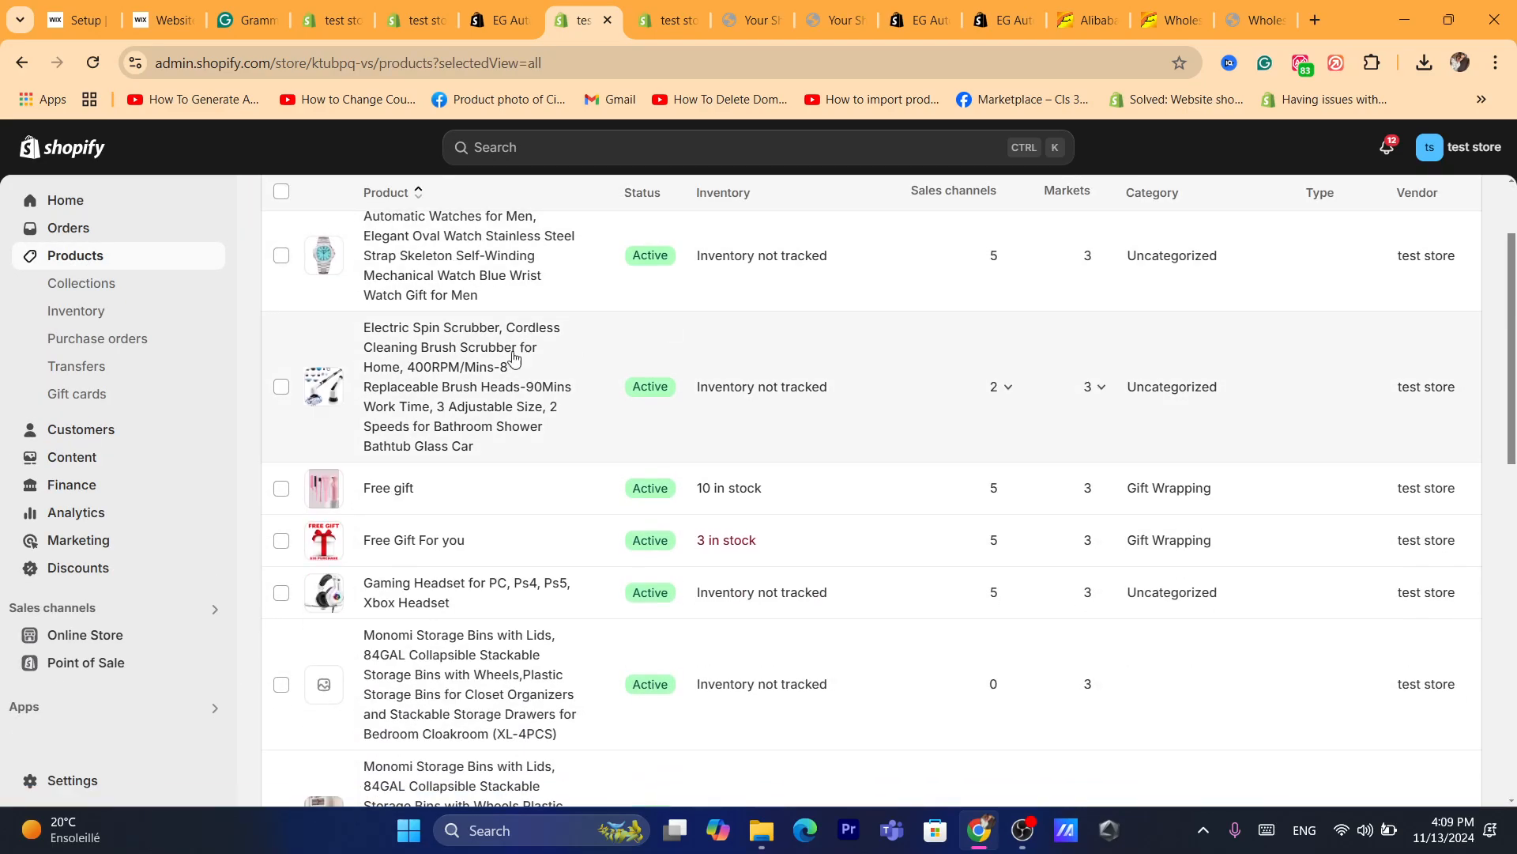
left_click(421, 544)
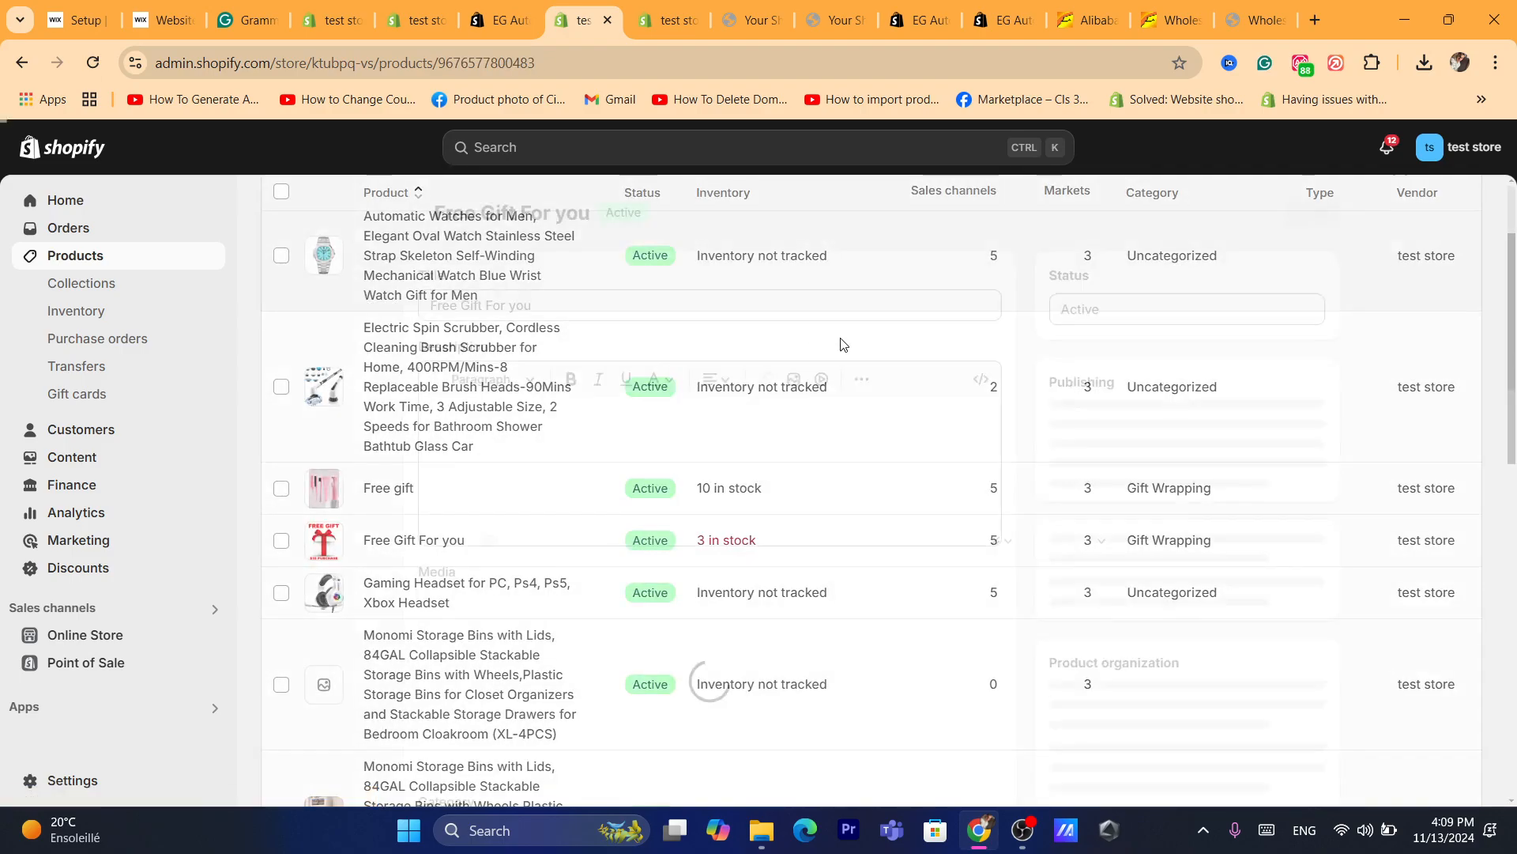
scroll(1513, 466, "down", 10)
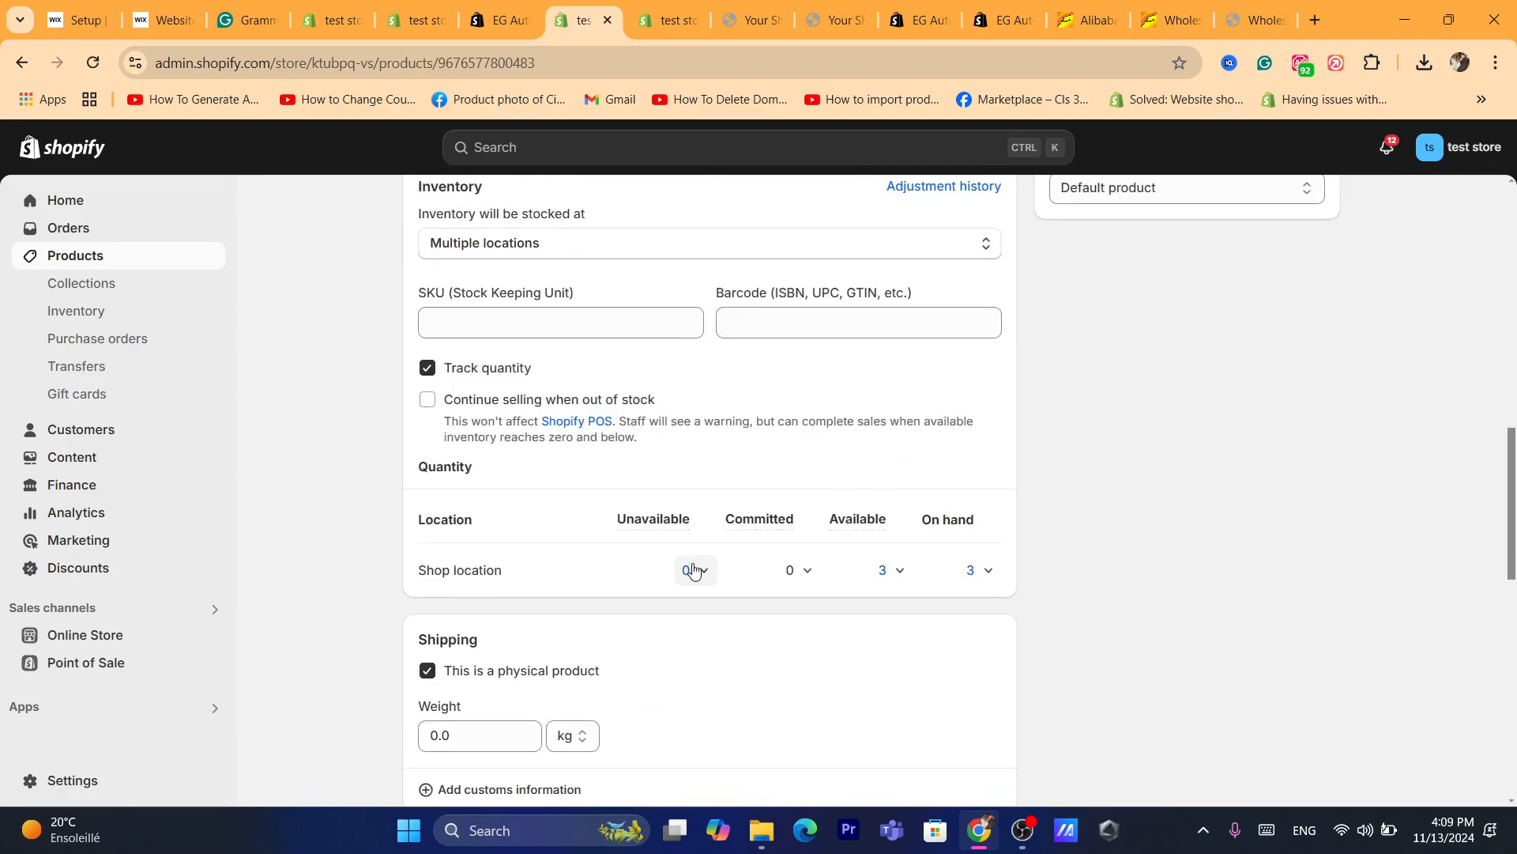
left_click(472, 403)
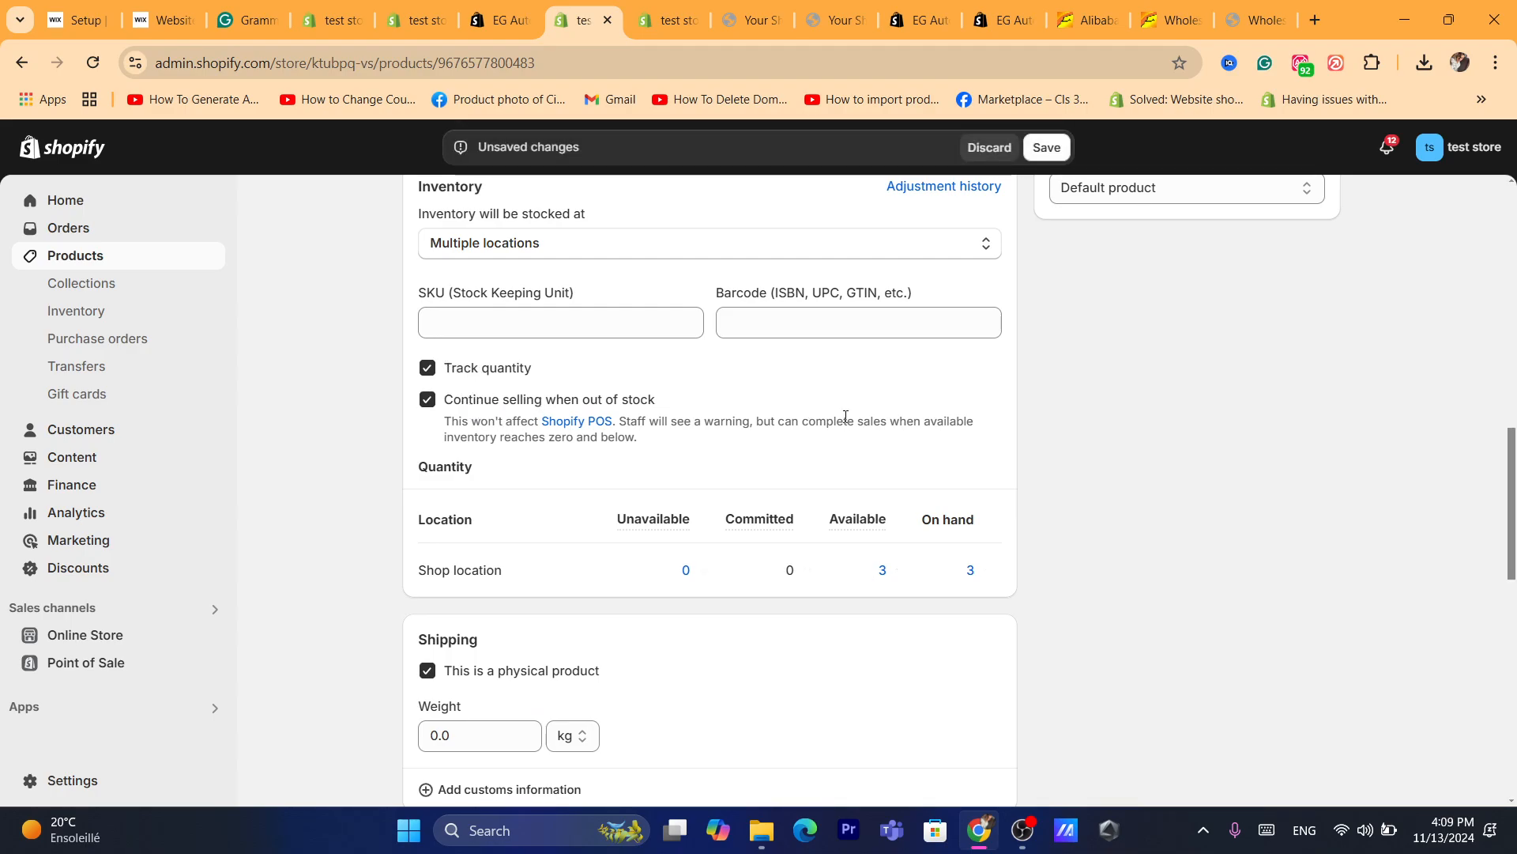
left_click(473, 378)
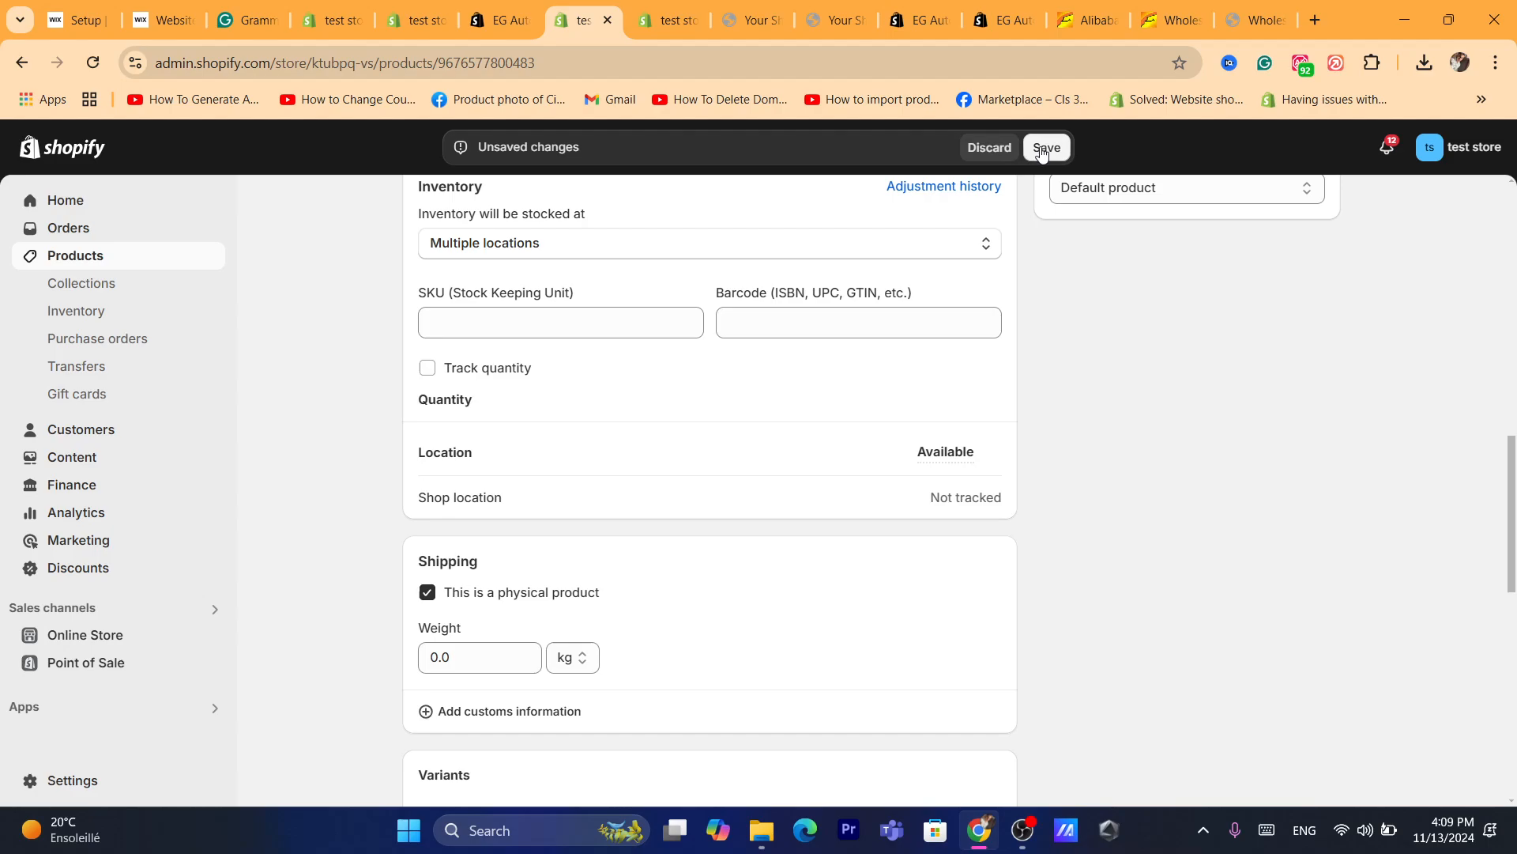
left_click(1043, 154)
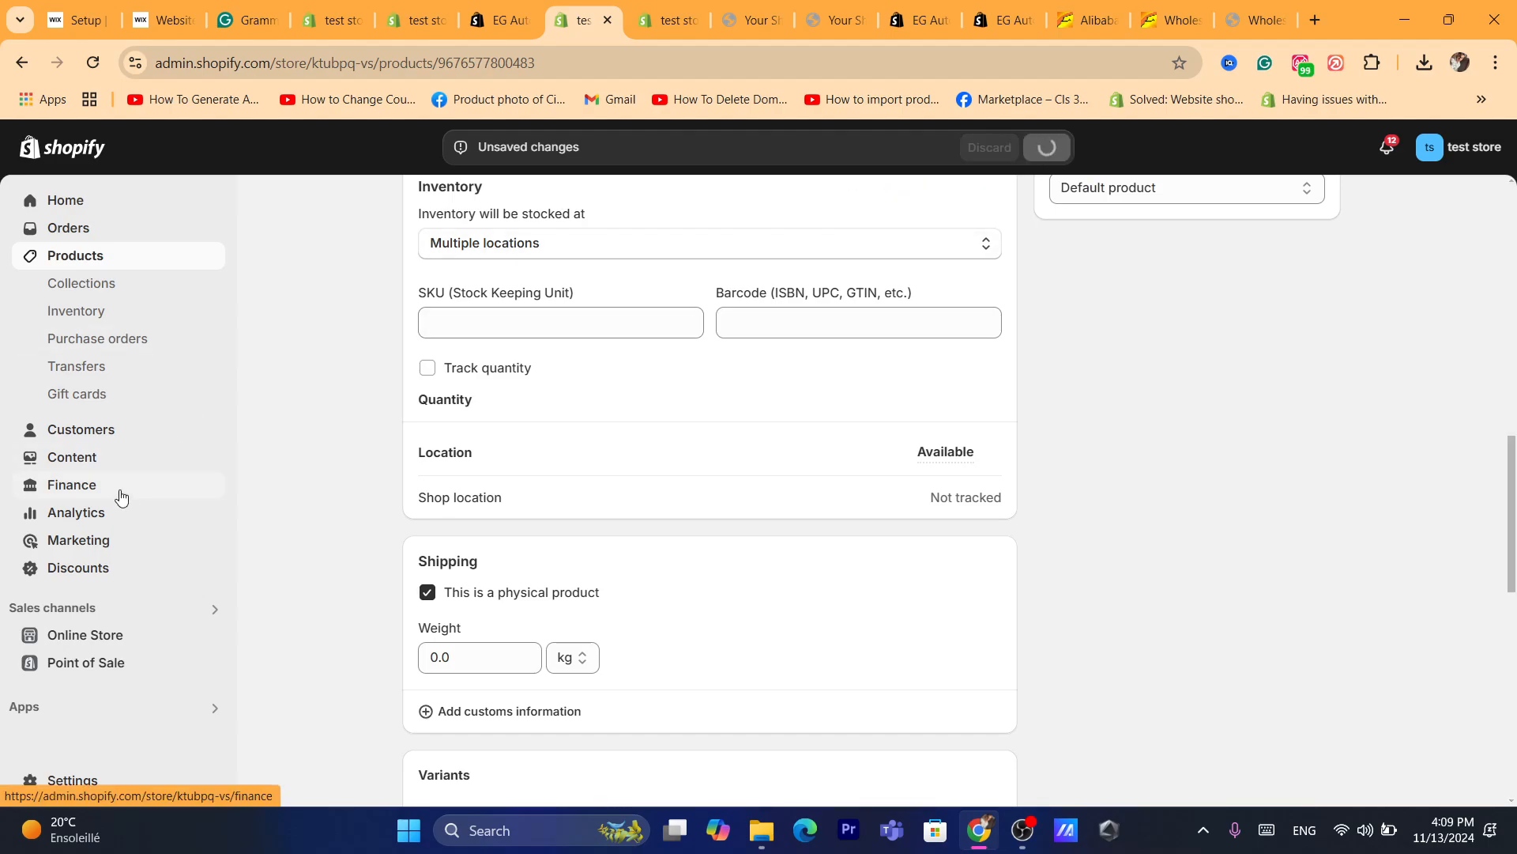
Step: Preview the Electric Spin Scrubber on the storefront from the admin product list, add another one to the cart and view the cart
left_click(100, 259)
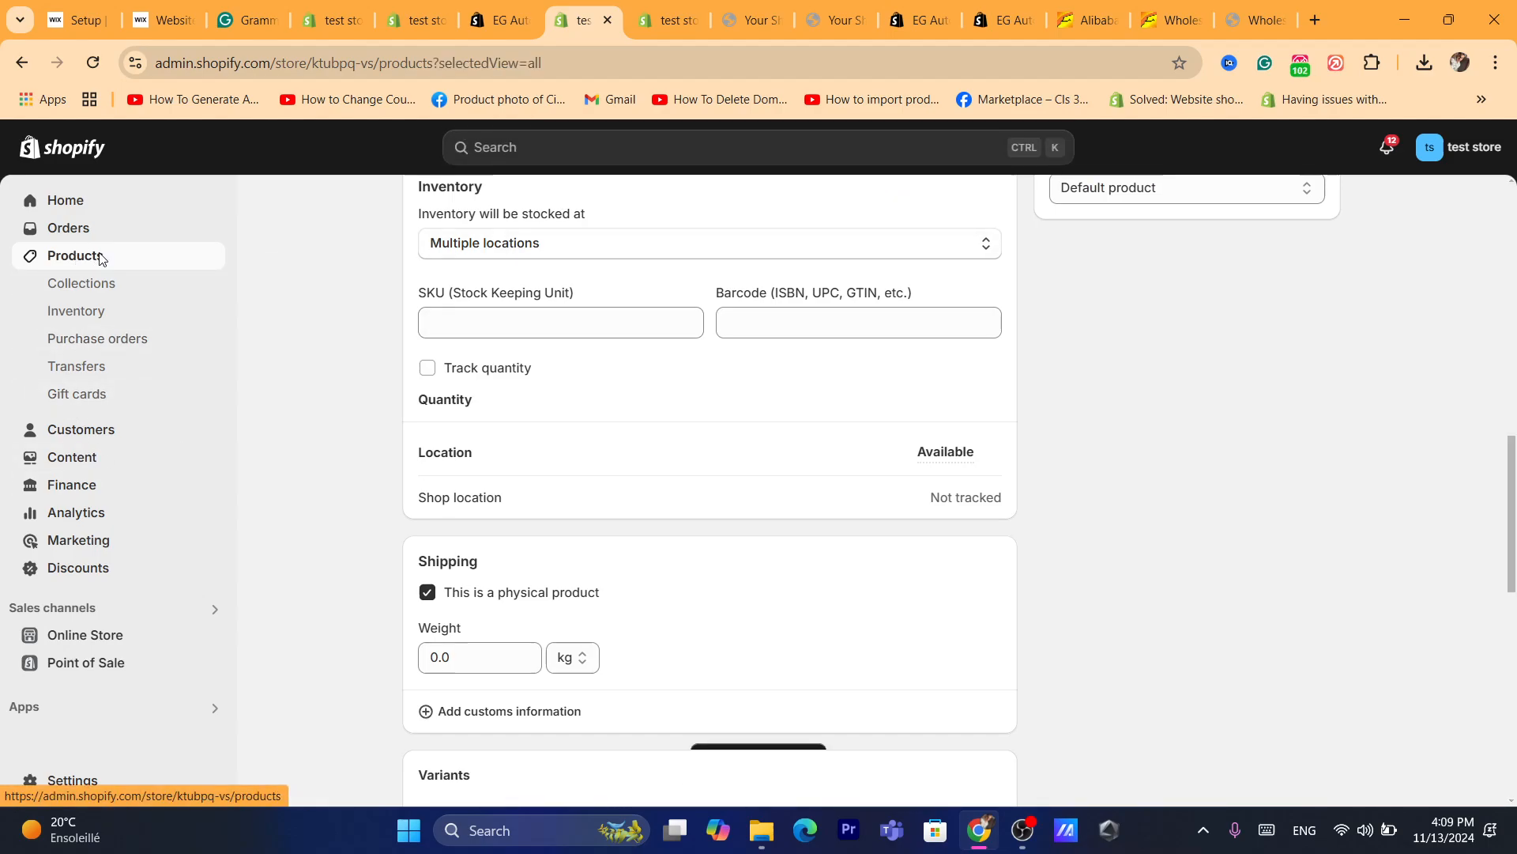
left_click(604, 518)
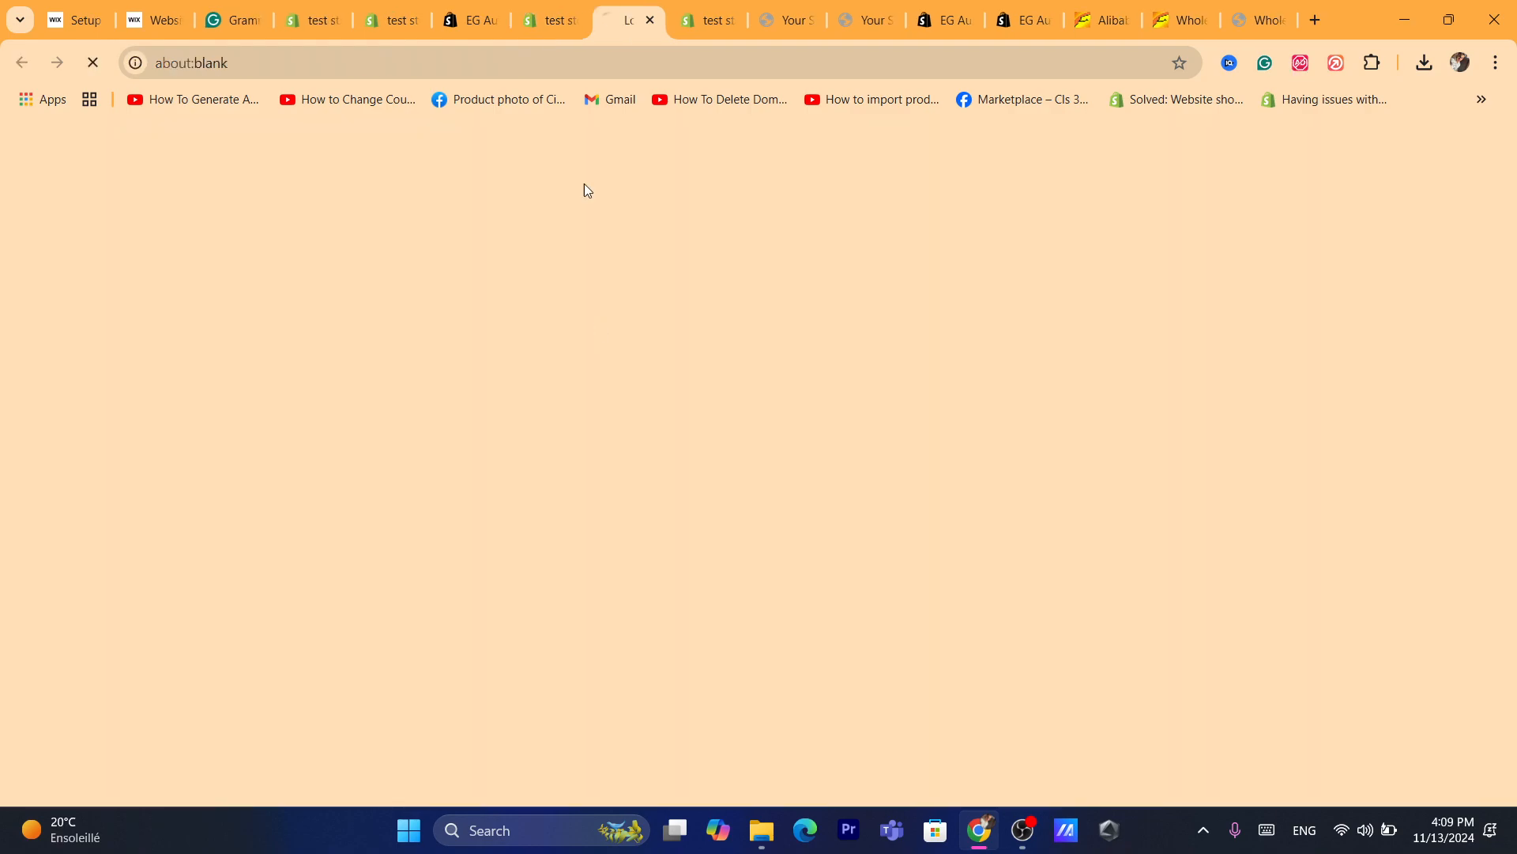
scroll(1129, 282, "down", 5)
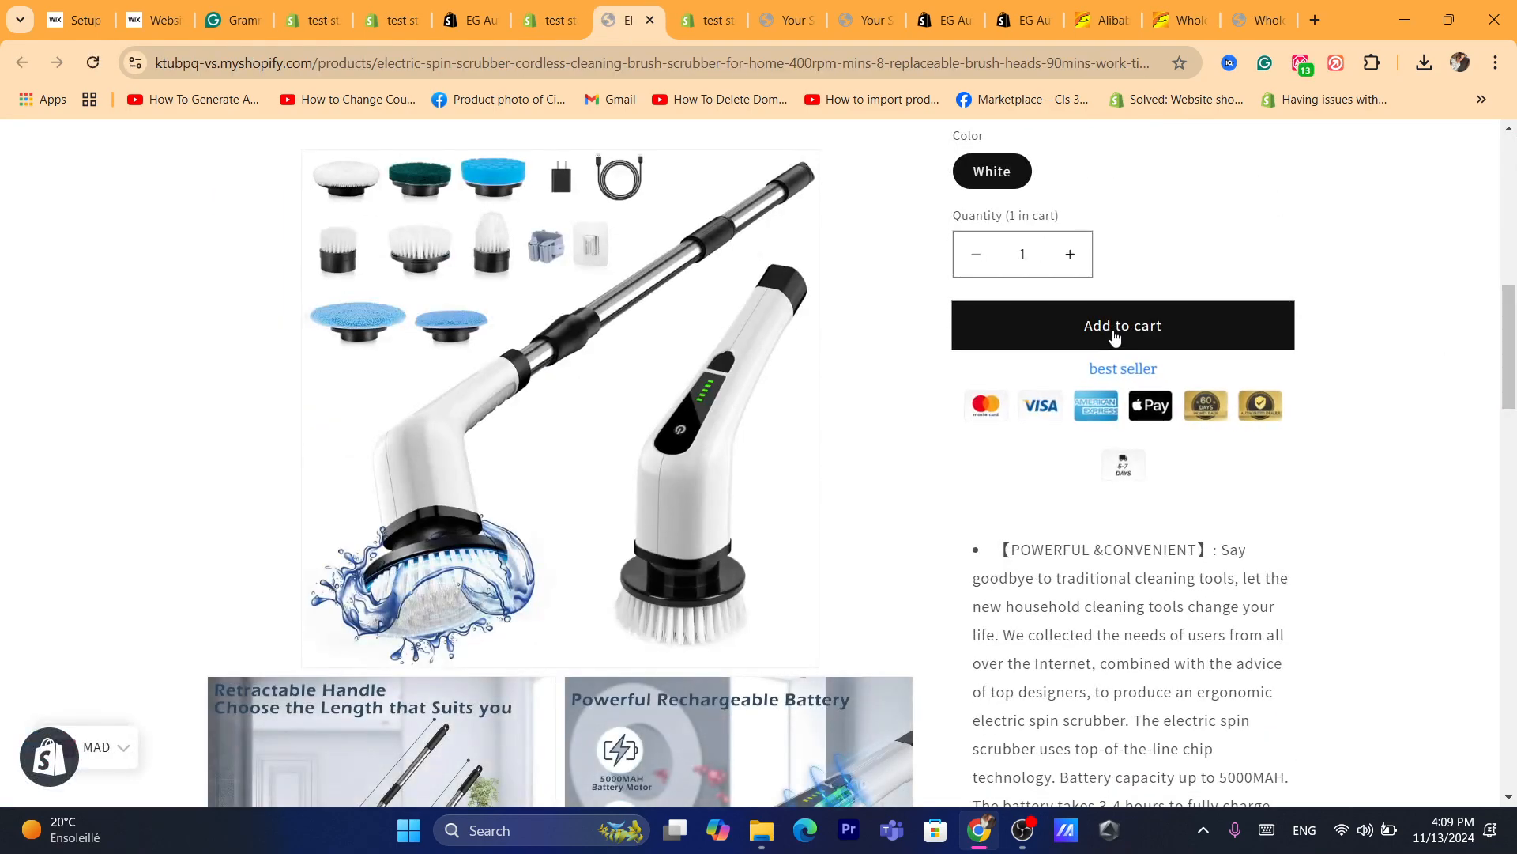
left_click(1150, 325)
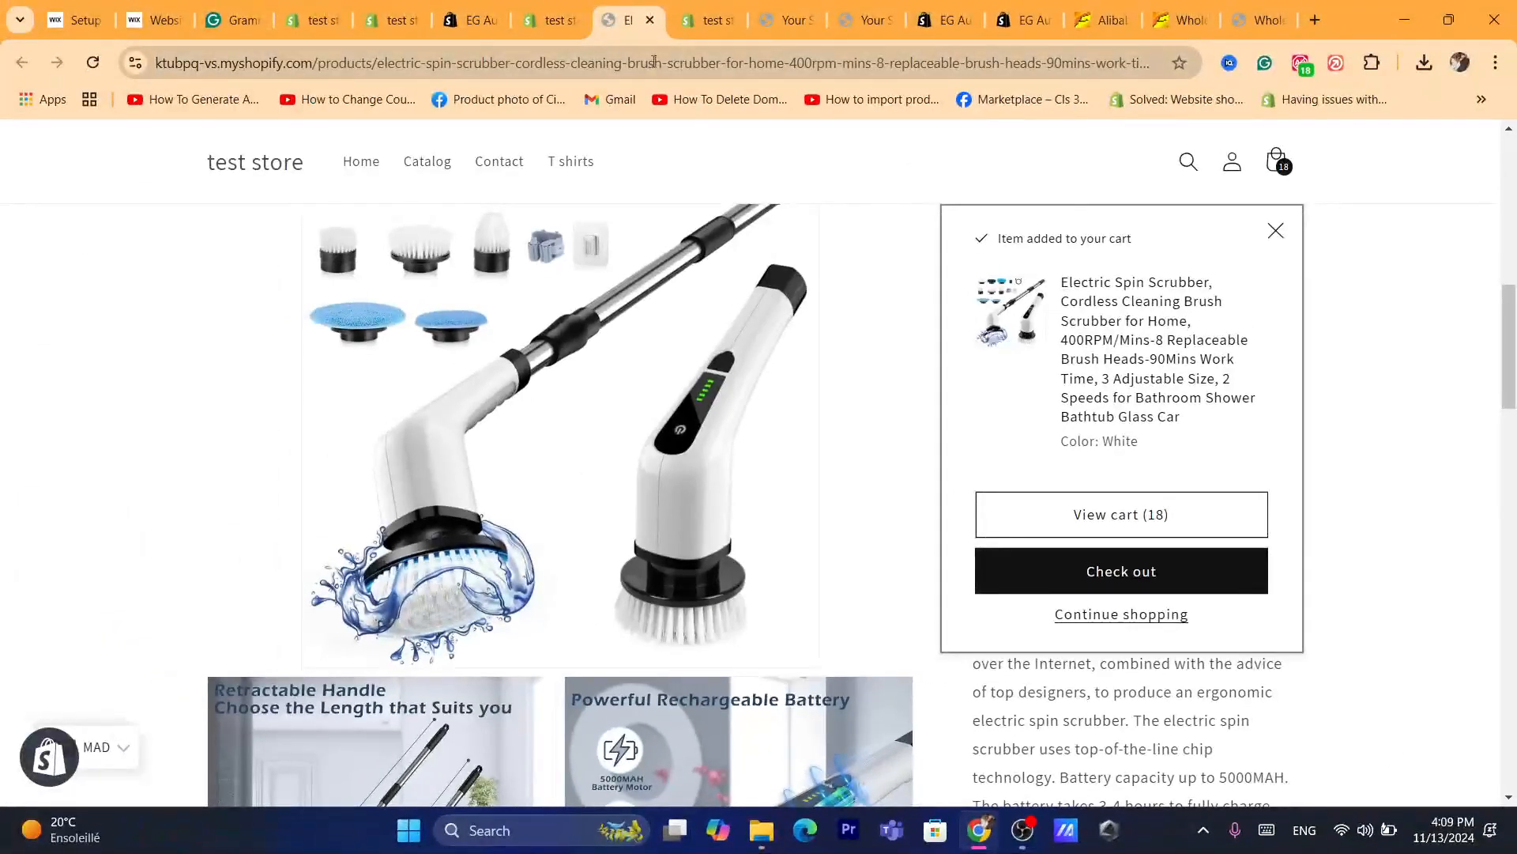
left_click(654, 61)
left_click(1135, 522)
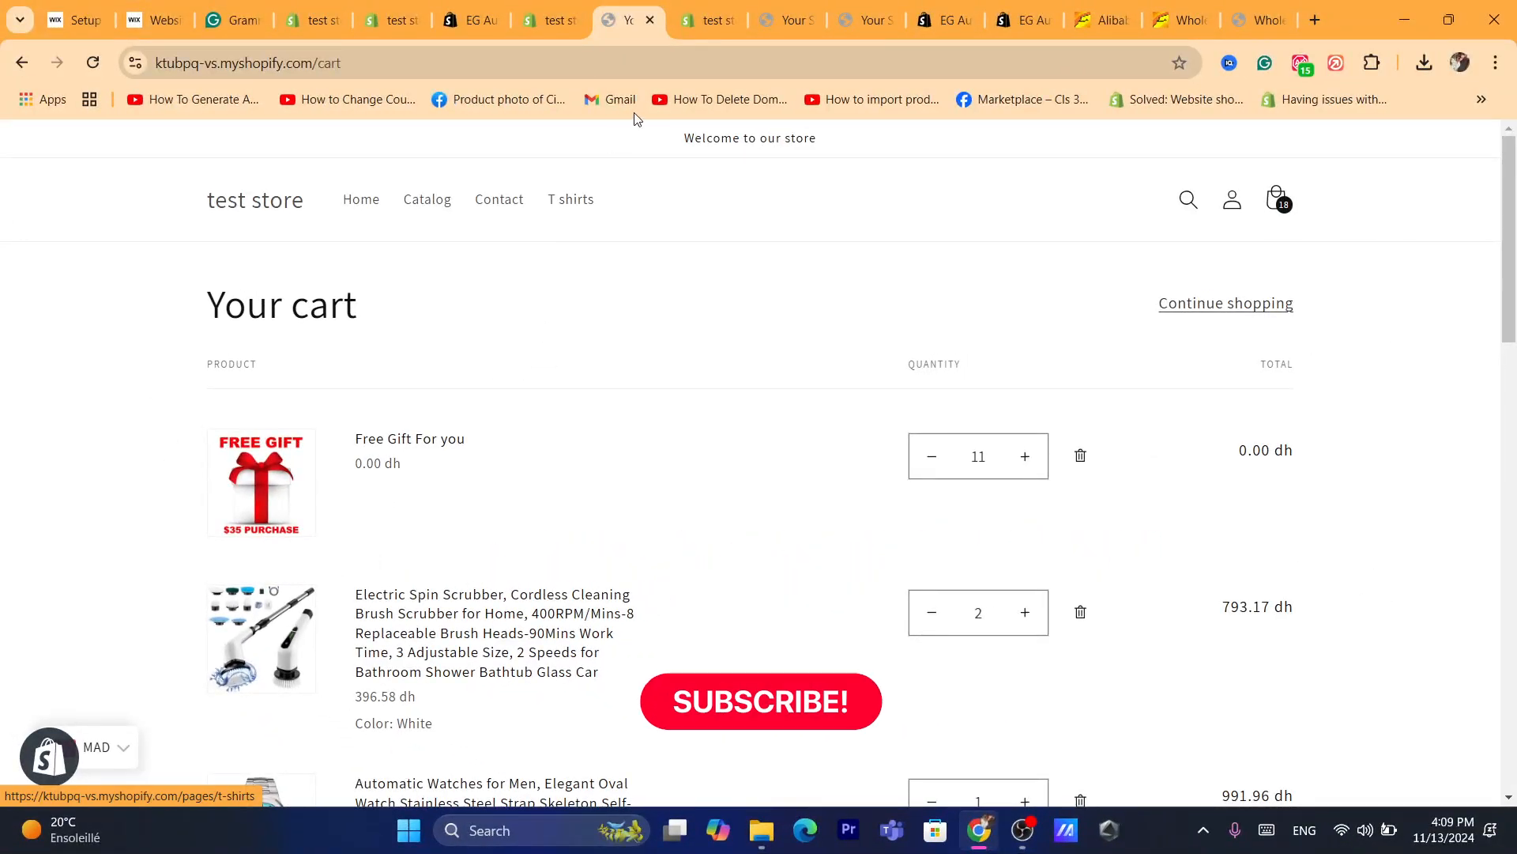
key("ctrl+l")
type("s")
left_click(52, 478)
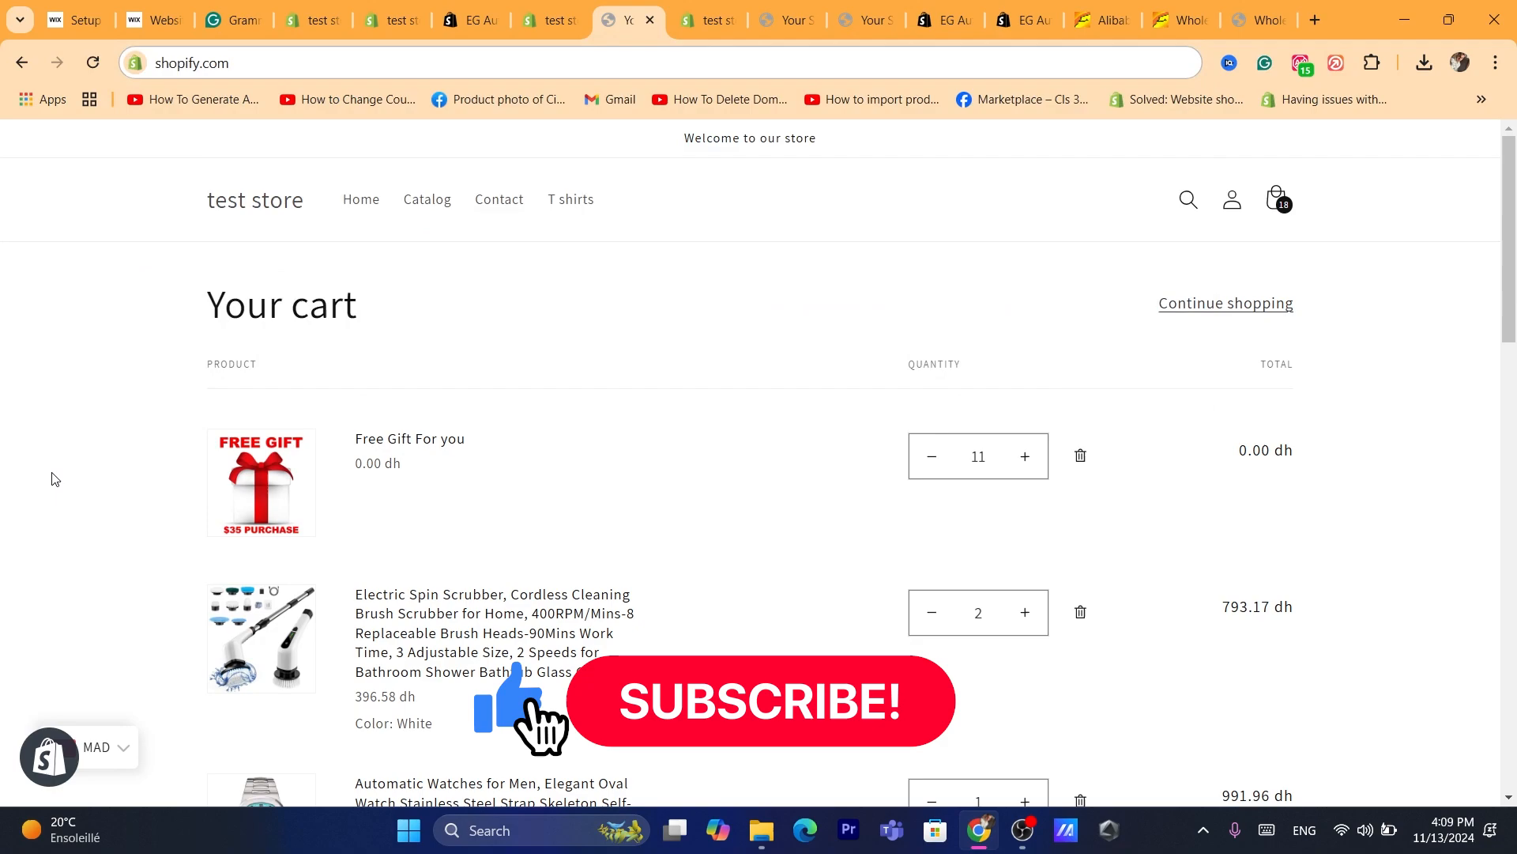